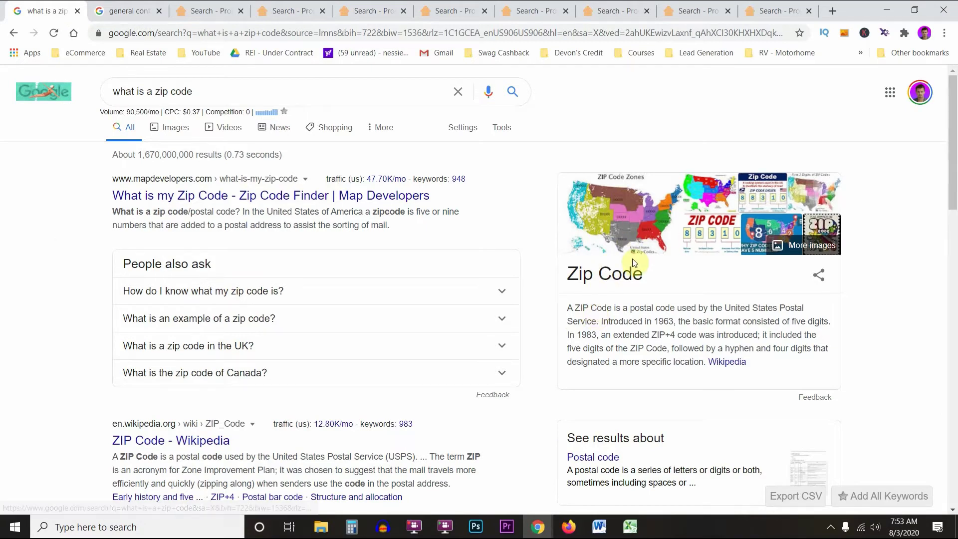
# Step: Highlight a detail in the Zip Code description, then show image results for 'what is a zip code'
pyautogui.moveTo(630, 308); pyautogui.dragTo(673, 320)
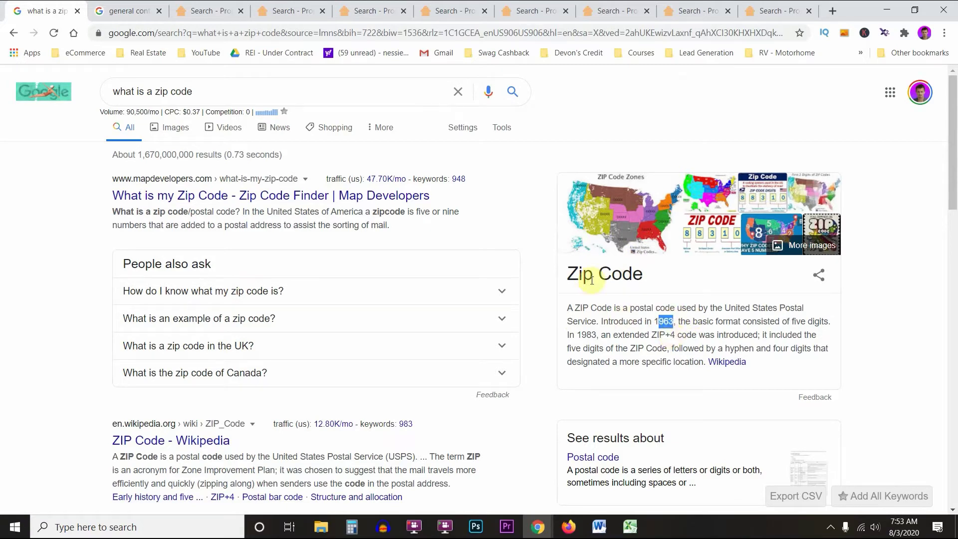
pyautogui.click(179, 129)
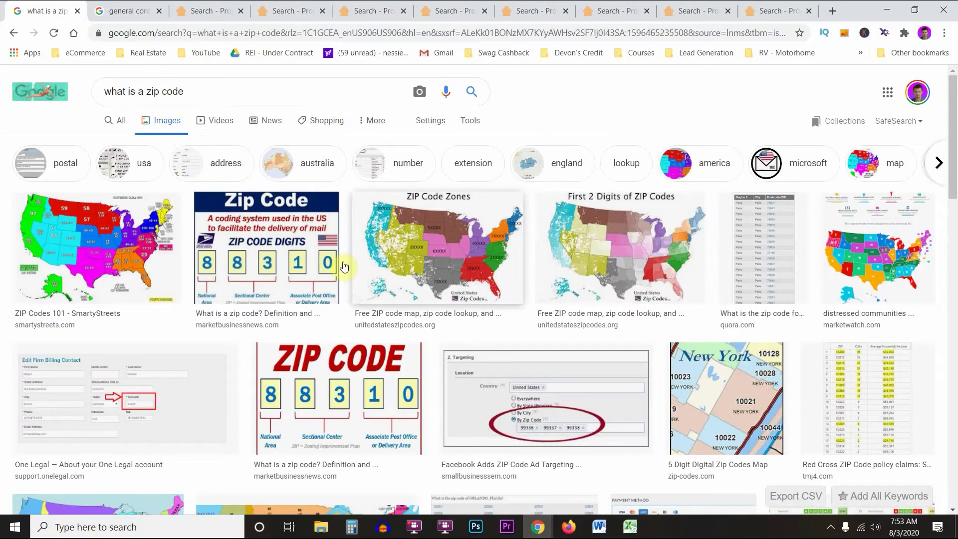
# Step: Preview the SmartyStreets zip code map, then close the 'what is a zip code' tab
pyautogui.click(142, 260)
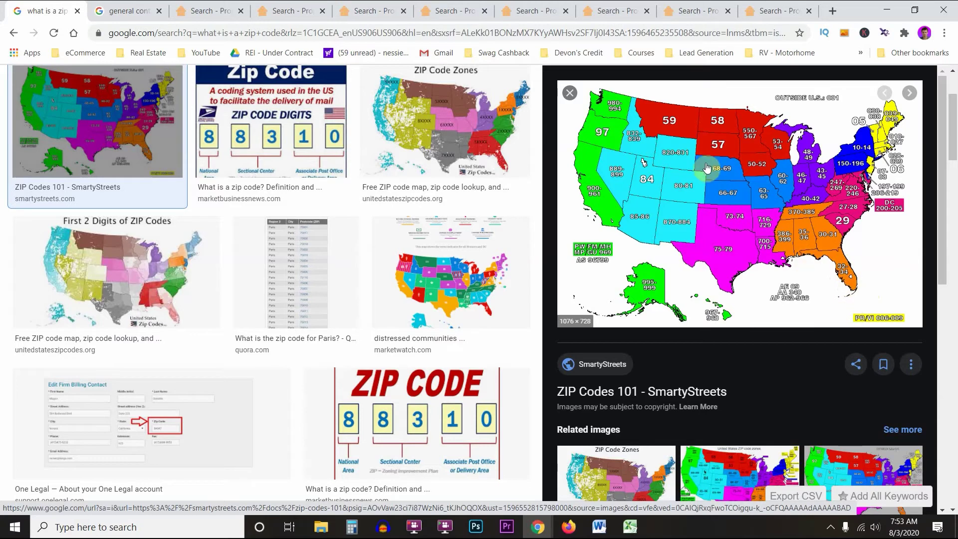
pyautogui.click(77, 11)
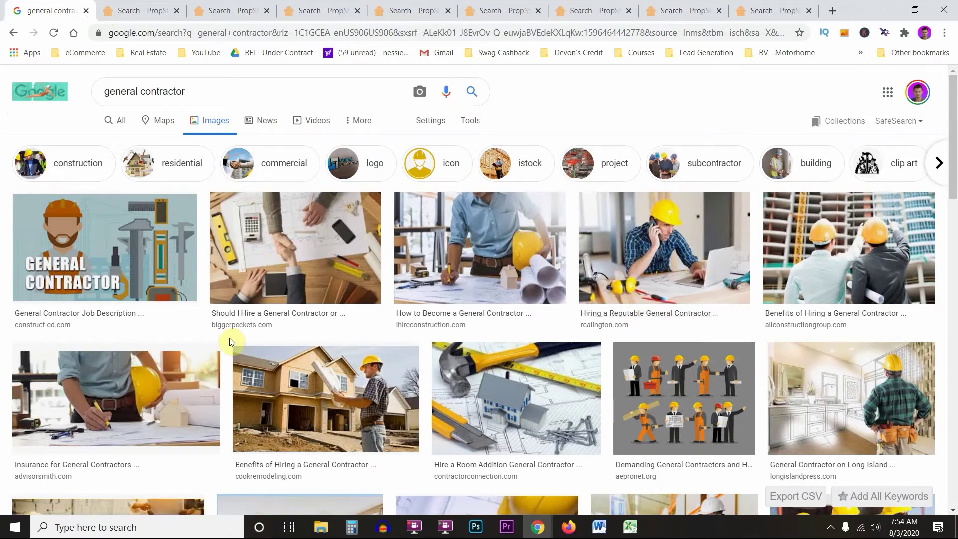
# Step: Browse the general contractor images, then bring up Chrome's recently closed History list
pyautogui.scroll(-5, 229, 337)
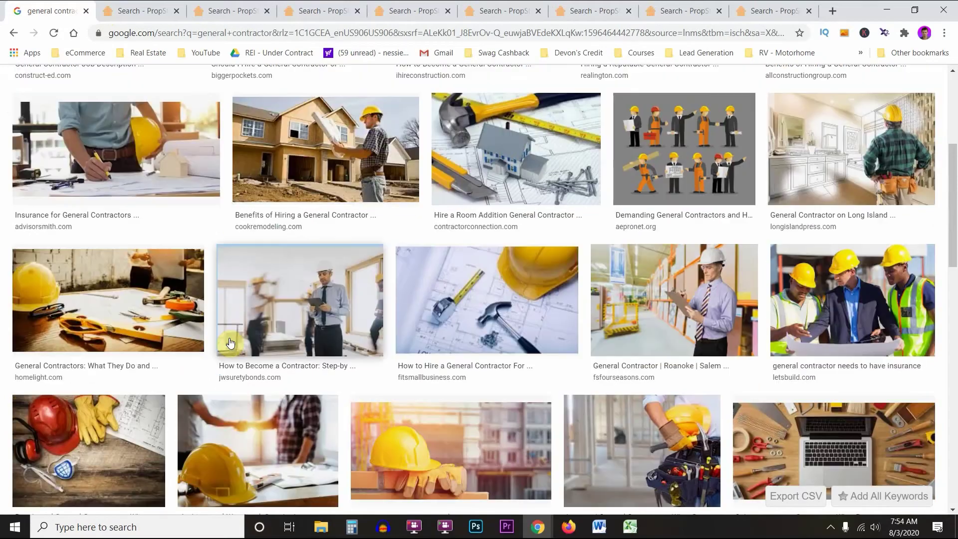
pyautogui.scroll(-2, 230, 342)
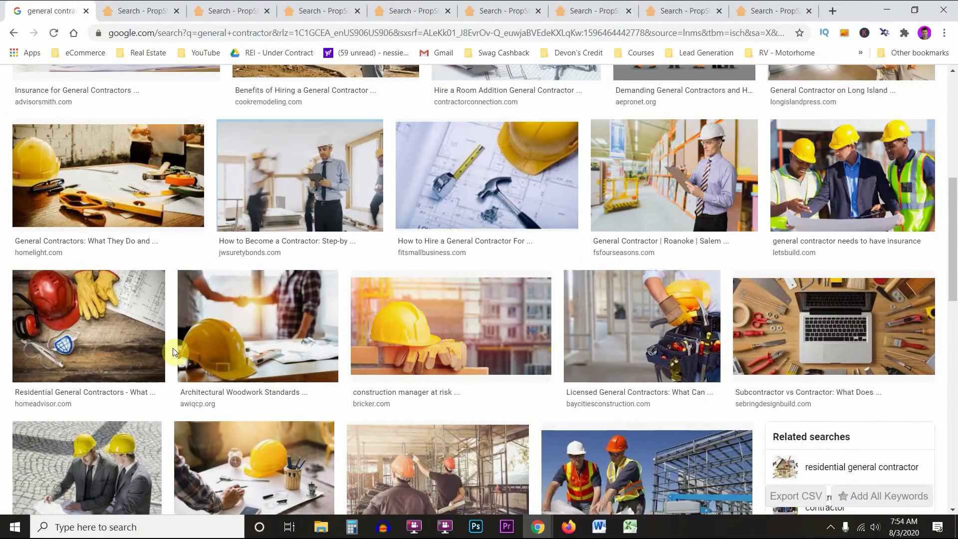
pyautogui.scroll(-1, 169, 351)
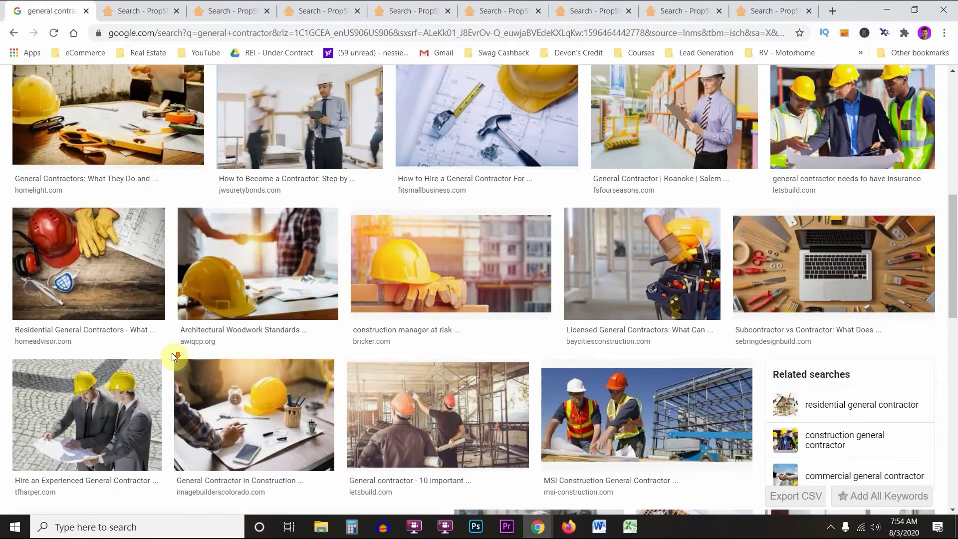
pyautogui.scroll(-1, 171, 355)
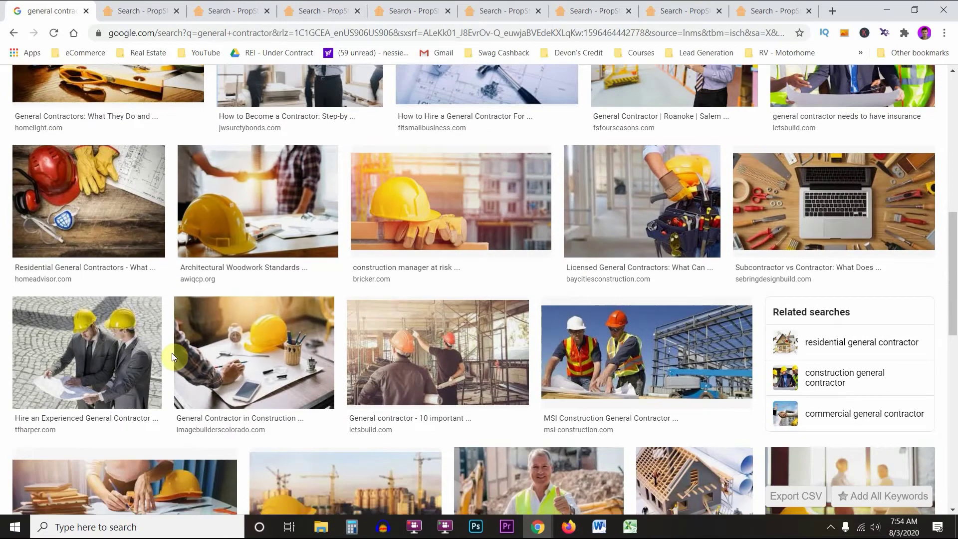
pyautogui.scroll(-2, 172, 352)
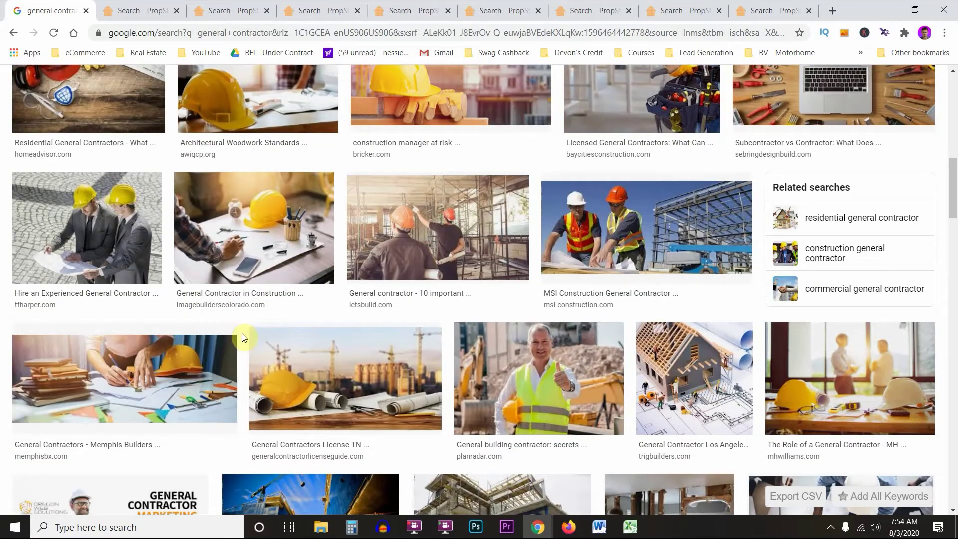
pyautogui.scroll(-1, 241, 337)
pyautogui.scroll(-1, 242, 338)
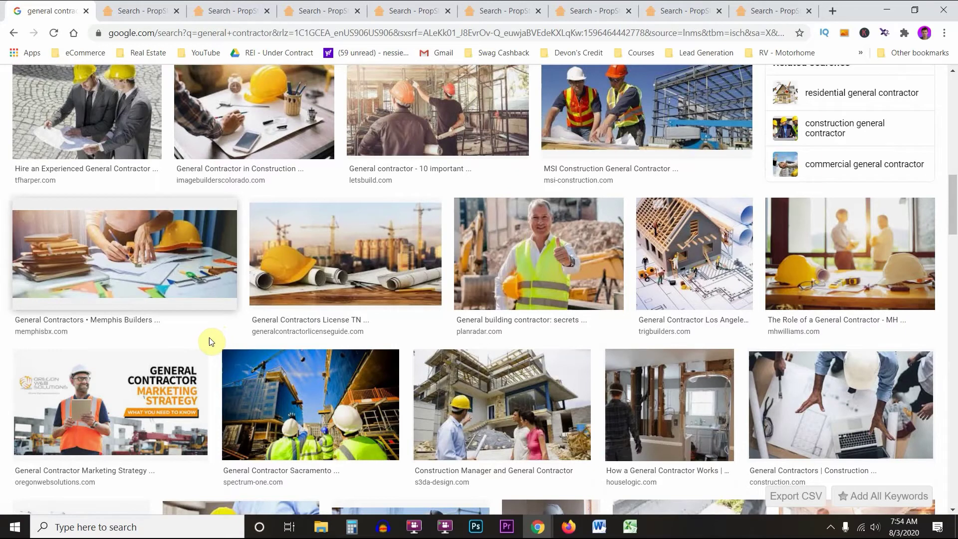
pyautogui.scroll(-4, 210, 339)
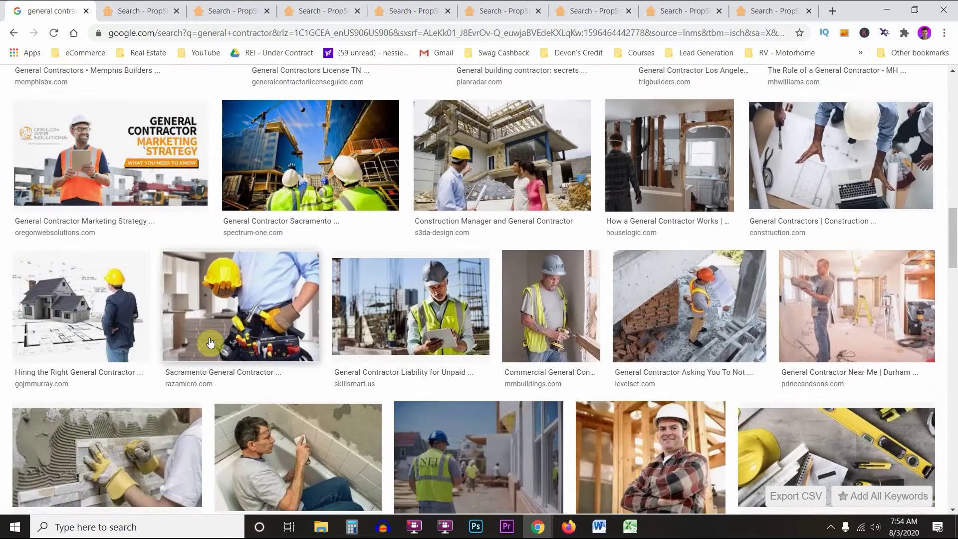
pyautogui.scroll(-1, 209, 341)
pyautogui.scroll(-3, 209, 342)
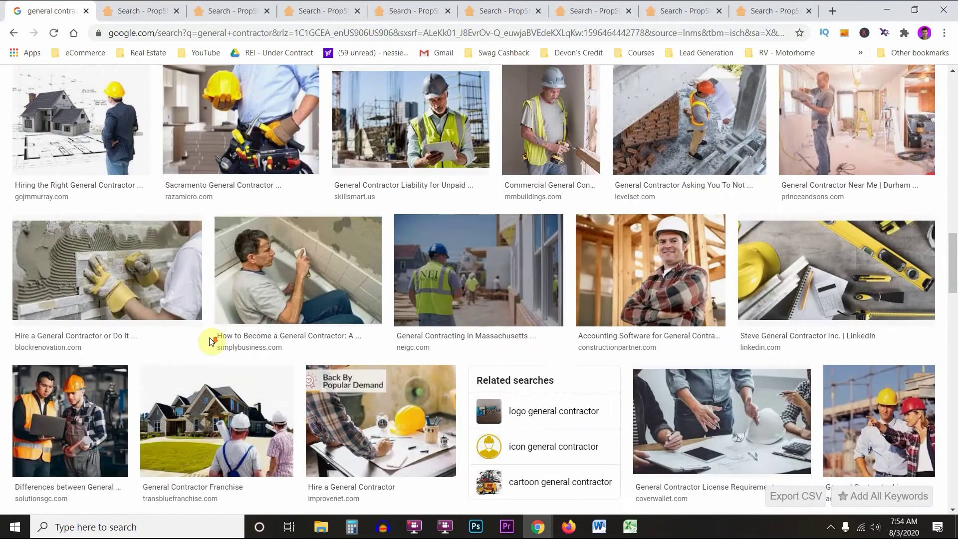
pyautogui.scroll(5, 210, 341)
pyautogui.scroll(10, 209, 341)
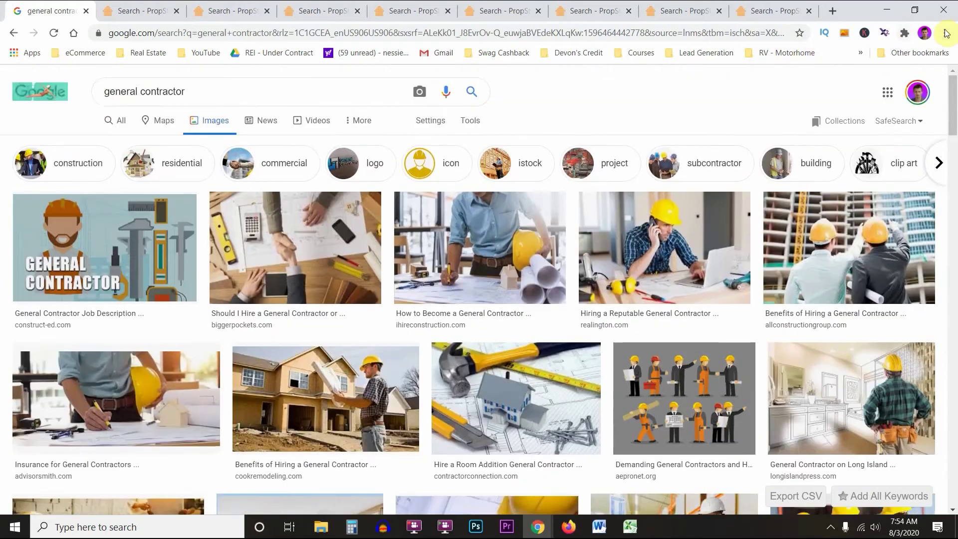
pyautogui.click(943, 33)
pyautogui.moveTo(870, 100)
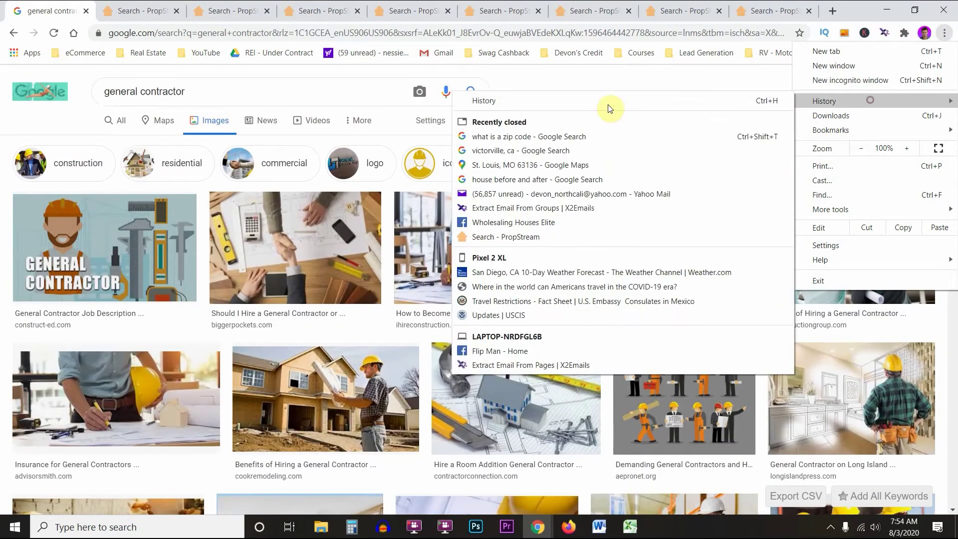
# Step: Reopen the 'house before and after' search, then close it and the general contractor tab
pyautogui.click(575, 179)
pyautogui.moveTo(763, 12); pyautogui.dragTo(134, 29)
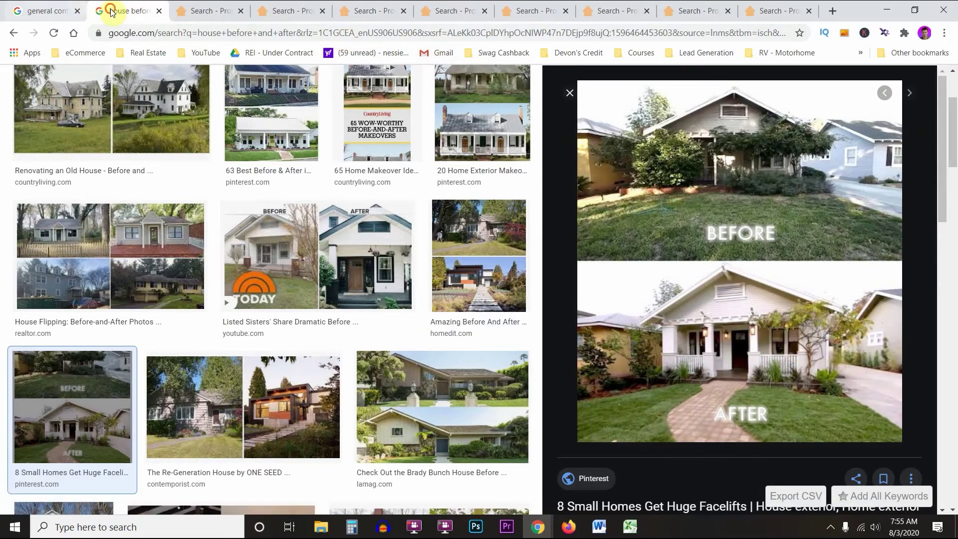
pyautogui.hotkey('ctrl', 'w')
pyautogui.click(63, 8)
pyautogui.hotkey('ctrl', 'w')
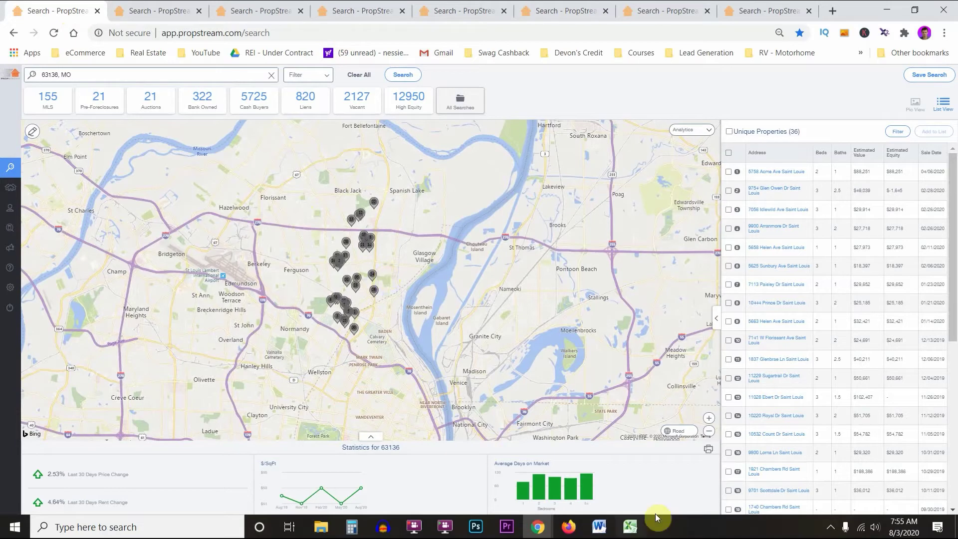
# Step: Bring the Cash buyers - USA All Zips workbook forward in Excel
pyautogui.moveTo(627, 530)
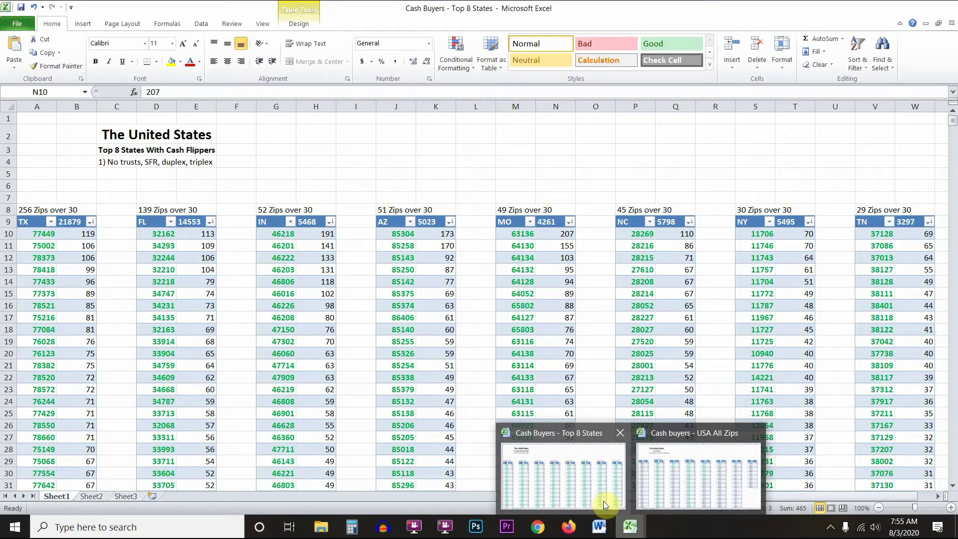
pyautogui.click(603, 500)
pyautogui.moveTo(629, 527)
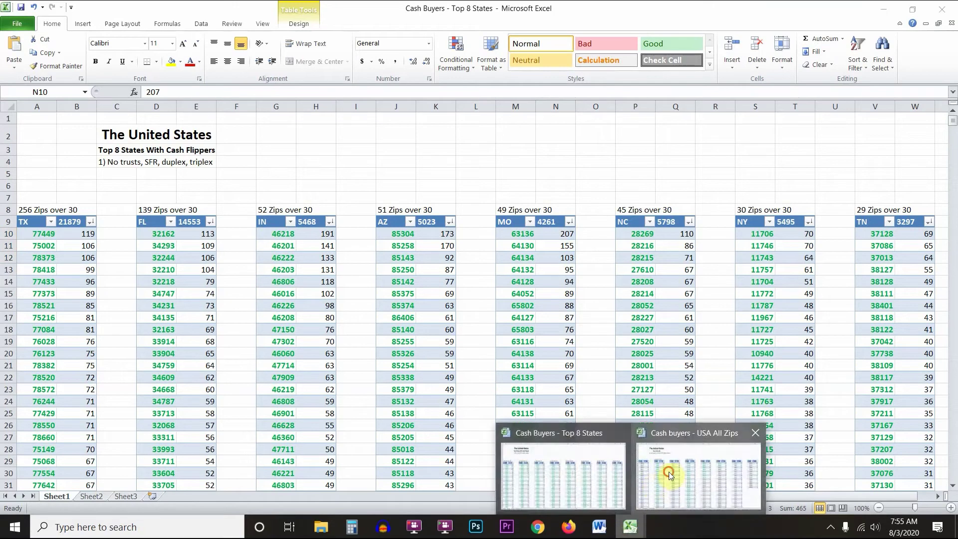
pyautogui.click(667, 474)
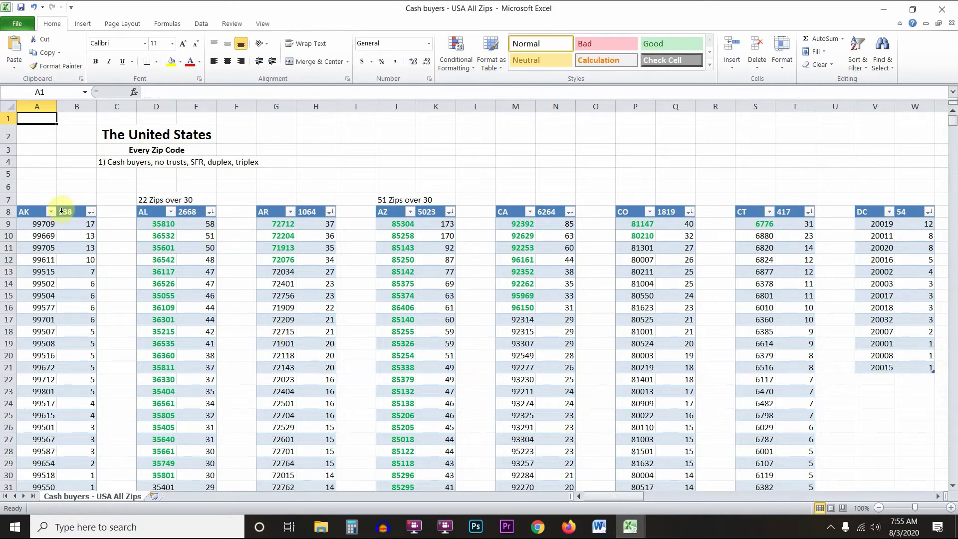
# Step: Select the AK table starting at zip 99709 and the AL table down to row 30
pyautogui.moveTo(24, 212); pyautogui.dragTo(75, 211)
pyautogui.scroll(-4, 67, 267)
pyautogui.keyDown('shift'); pyautogui.click(86, 317); pyautogui.keyUp('shift')
pyautogui.scroll(4, 85, 316)
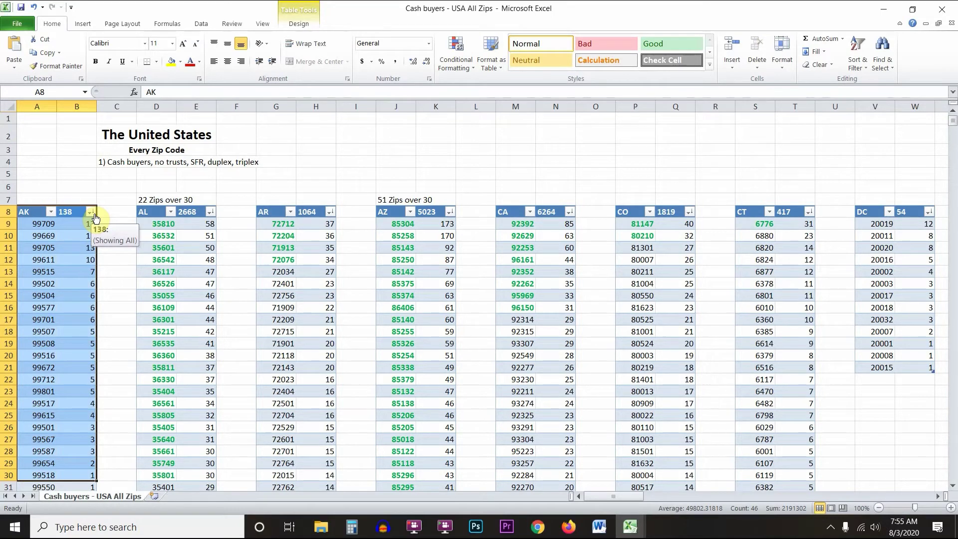
pyautogui.click(44, 225)
pyautogui.moveTo(164, 233); pyautogui.dragTo(208, 416)
pyautogui.scroll(-4, 211, 375)
pyautogui.scroll(-4, 210, 375)
pyautogui.scroll(8, 209, 359)
pyautogui.scroll(-3, 200, 353)
pyautogui.scroll(3, 207, 397)
pyautogui.keyDown('shift'); pyautogui.click(206, 476); pyautogui.keyUp('shift')
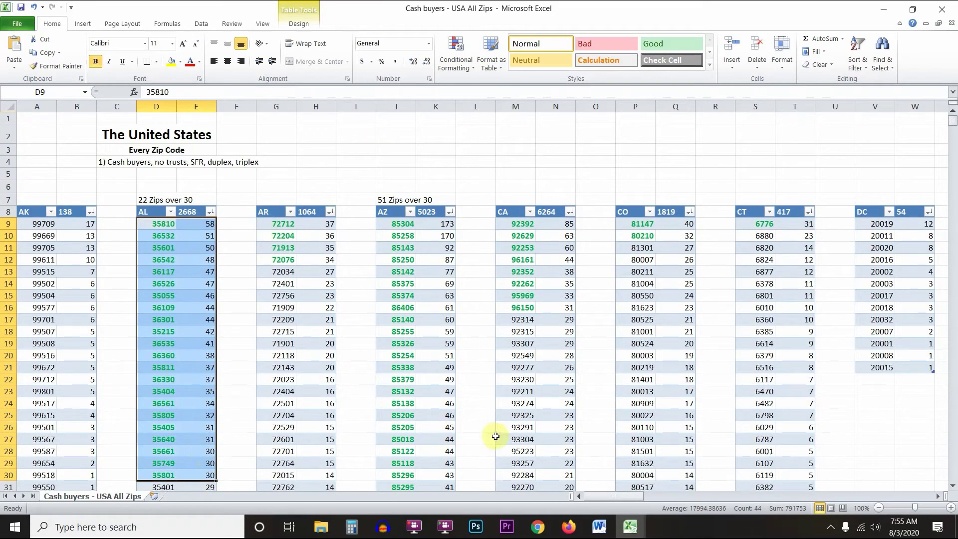
# Step: Select K26 in the AZ table and scroll right across the state tables toward IN
pyautogui.moveTo(600, 496); pyautogui.dragTo(598, 496)
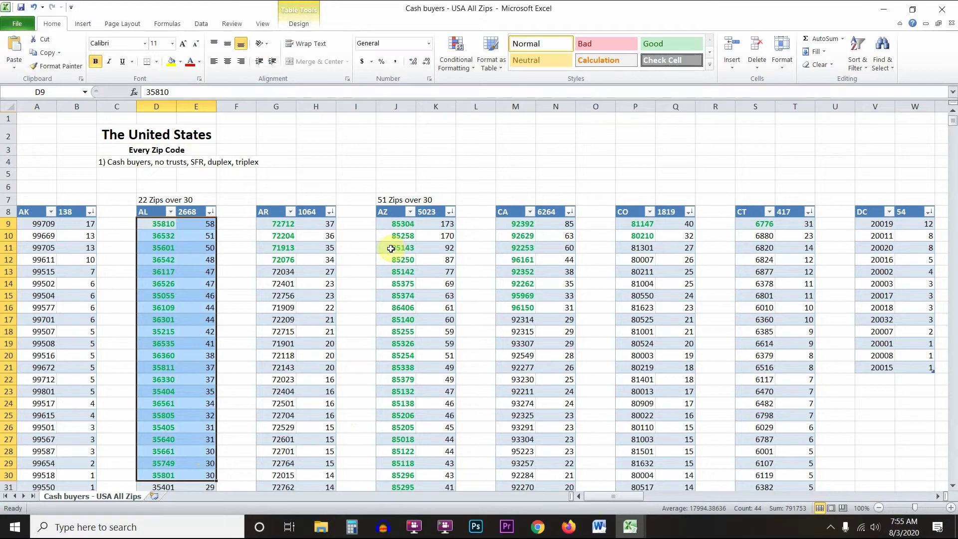
pyautogui.click(435, 427)
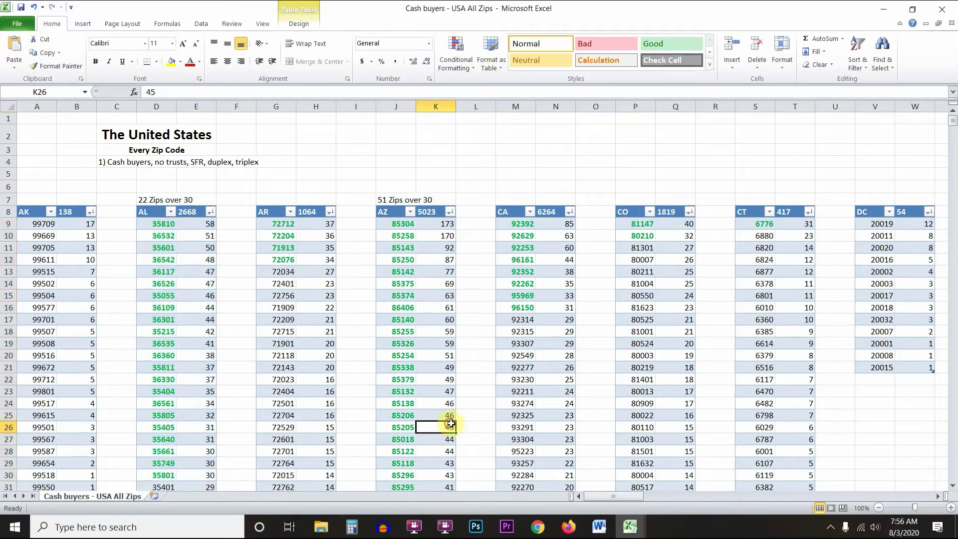
pyautogui.click(598, 496)
pyautogui.moveTo(599, 495); pyautogui.dragTo(658, 496)
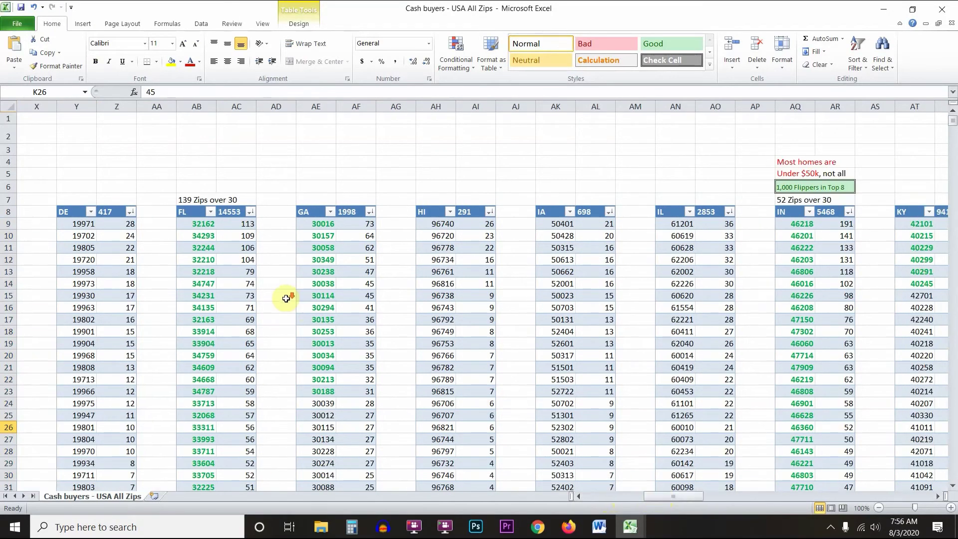
# Step: In the FL table, select the zips in rows 9–26 and the top 18 counts to total them
pyautogui.scroll(-16, 212, 331)
pyautogui.click(237, 309)
pyautogui.scroll(-20, 237, 312)
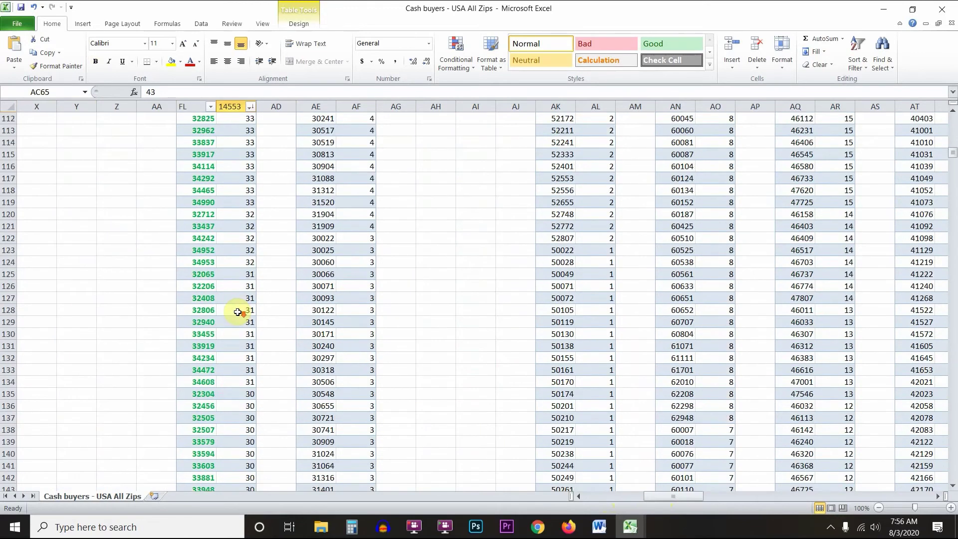
pyautogui.scroll(-20, 238, 312)
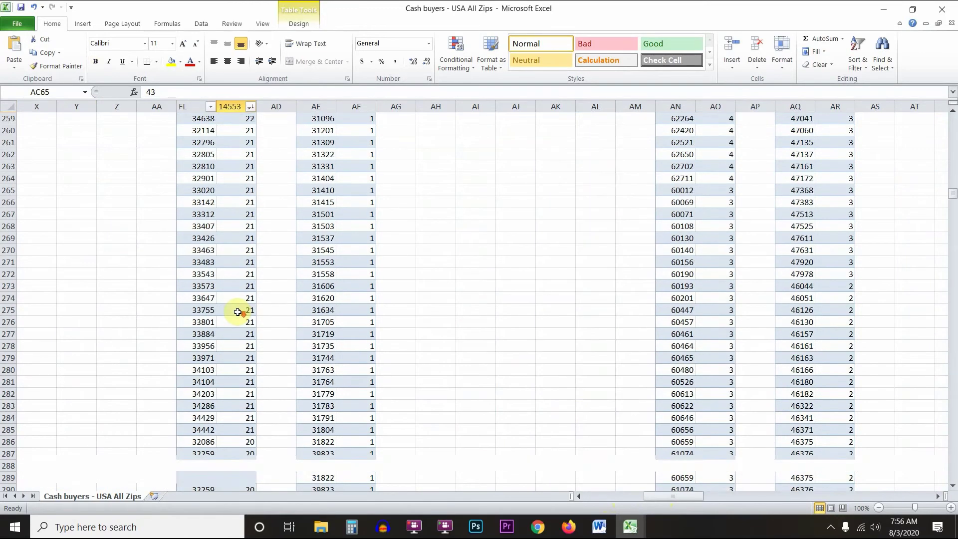
pyautogui.scroll(-15, 237, 311)
pyautogui.scroll(20, 238, 310)
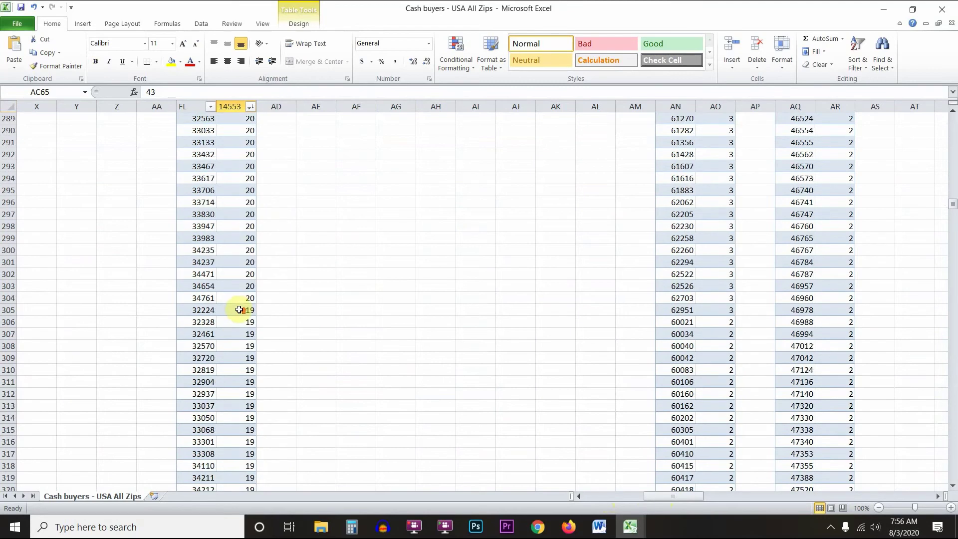
pyautogui.scroll(20, 238, 308)
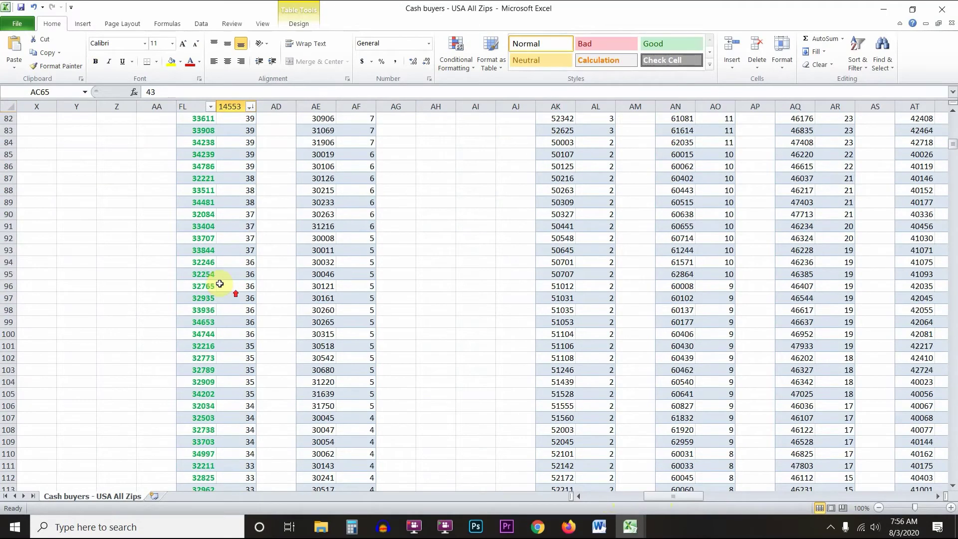
pyautogui.scroll(20, 220, 282)
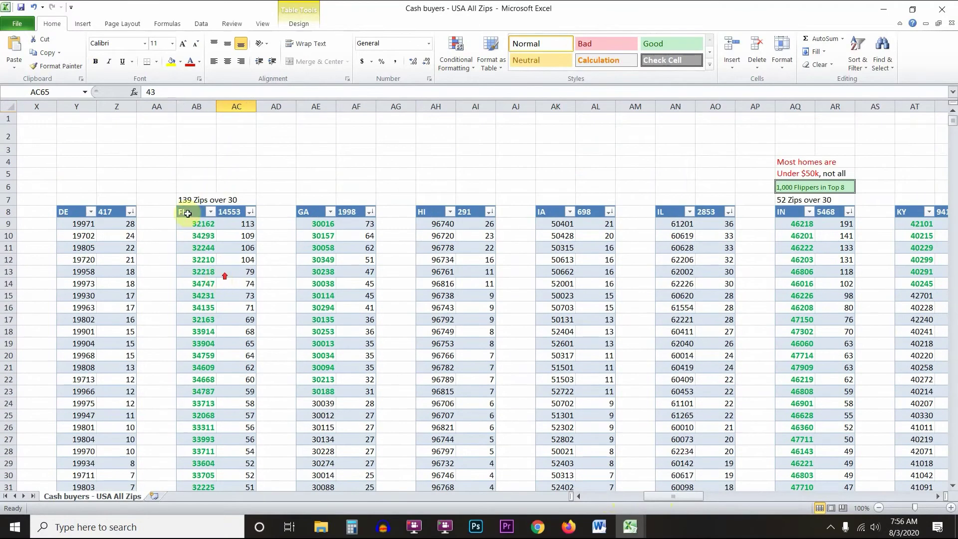
pyautogui.click(193, 219)
pyautogui.moveTo(200, 267); pyautogui.dragTo(199, 428)
pyautogui.moveTo(239, 223); pyautogui.dragTo(239, 431)
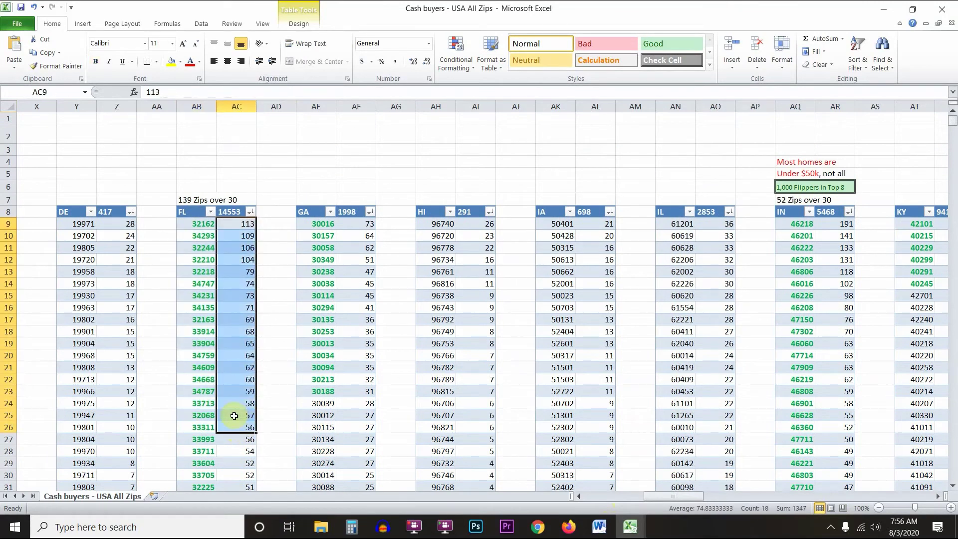
# Step: Check Florida's top zip 32162 and its 113 cash-buyer count
pyautogui.scroll(-8, 234, 419)
pyautogui.scroll(8, 229, 408)
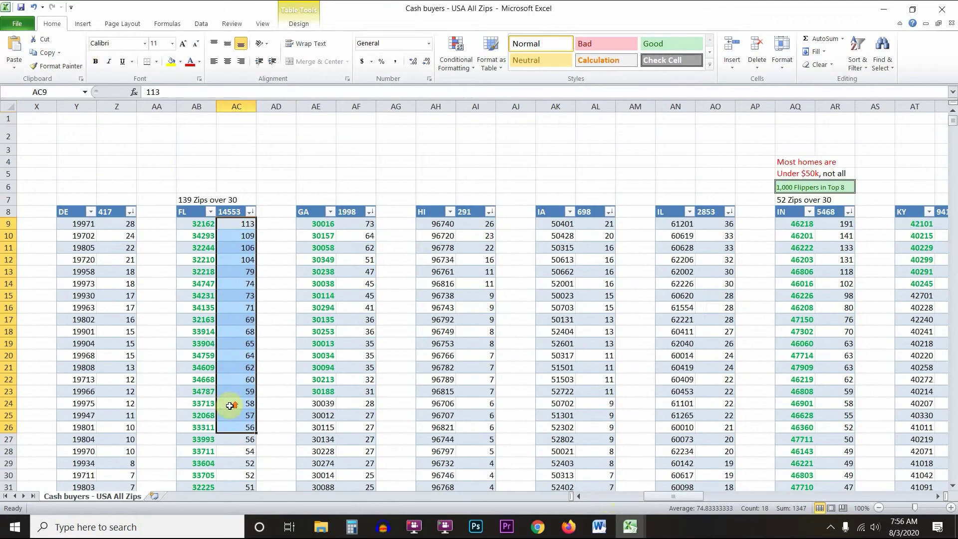
pyautogui.moveTo(198, 223); pyautogui.dragTo(245, 225)
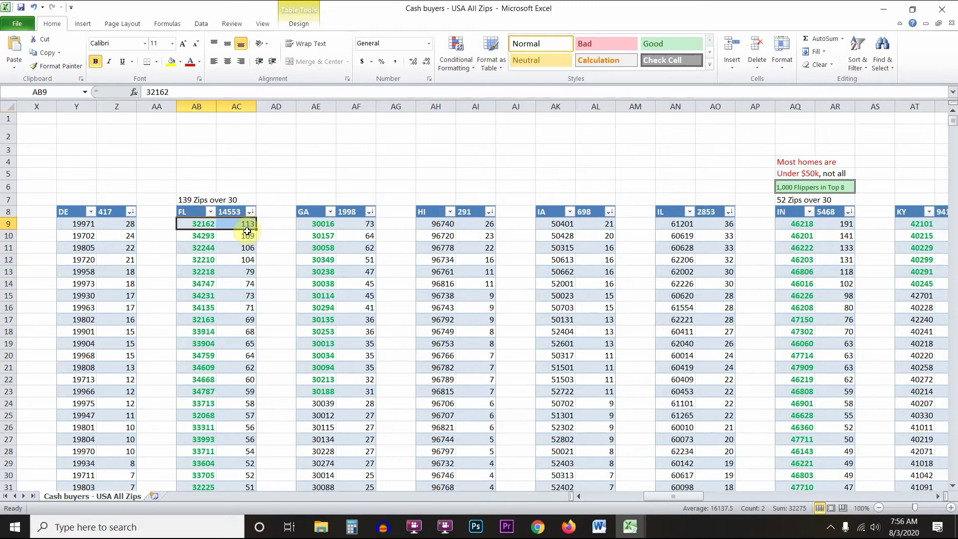
pyautogui.click(245, 224)
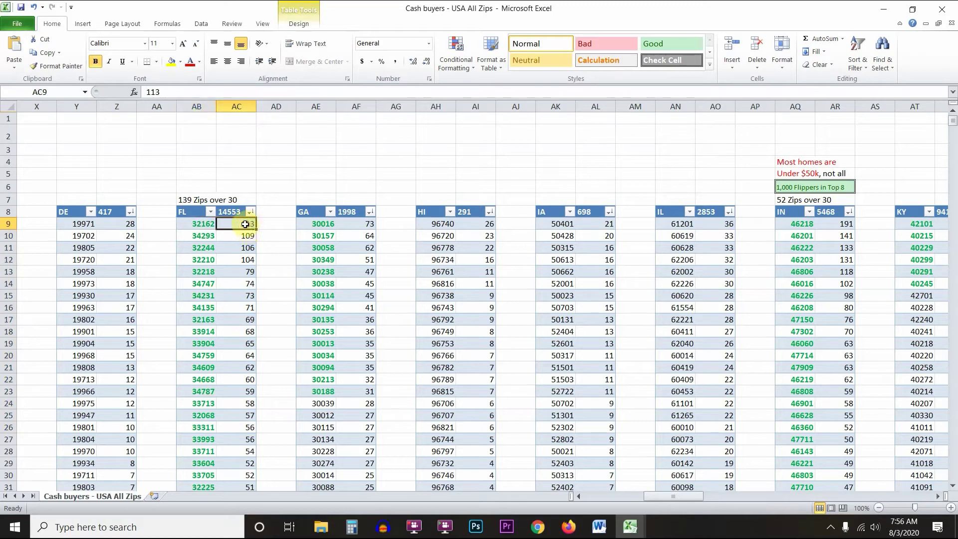
pyautogui.click(202, 223)
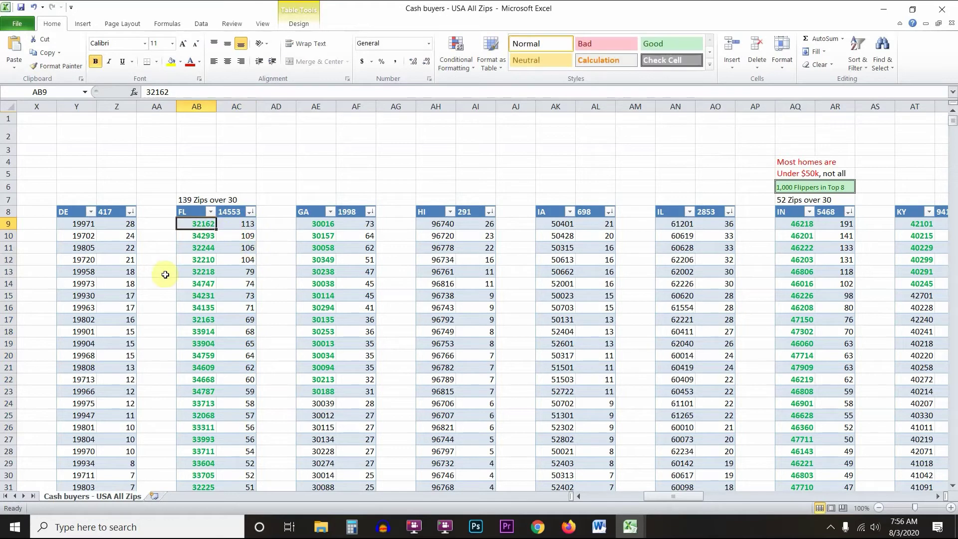
# Step: Scroll back left and select the top rows of the AK table, moving down toward 99901
pyautogui.moveTo(568, 494); pyautogui.dragTo(543, 494)
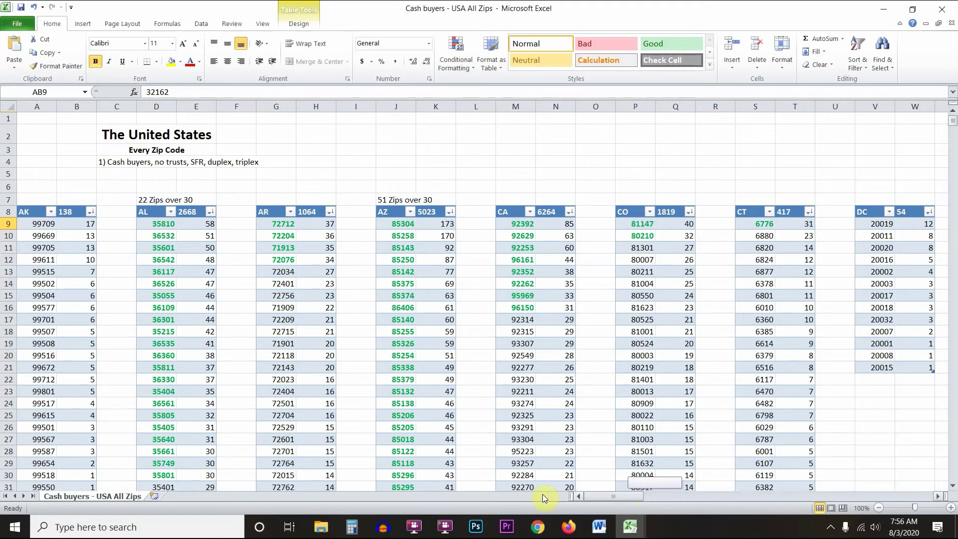
pyautogui.moveTo(21, 211); pyautogui.dragTo(76, 263)
pyautogui.scroll(-7, 82, 263)
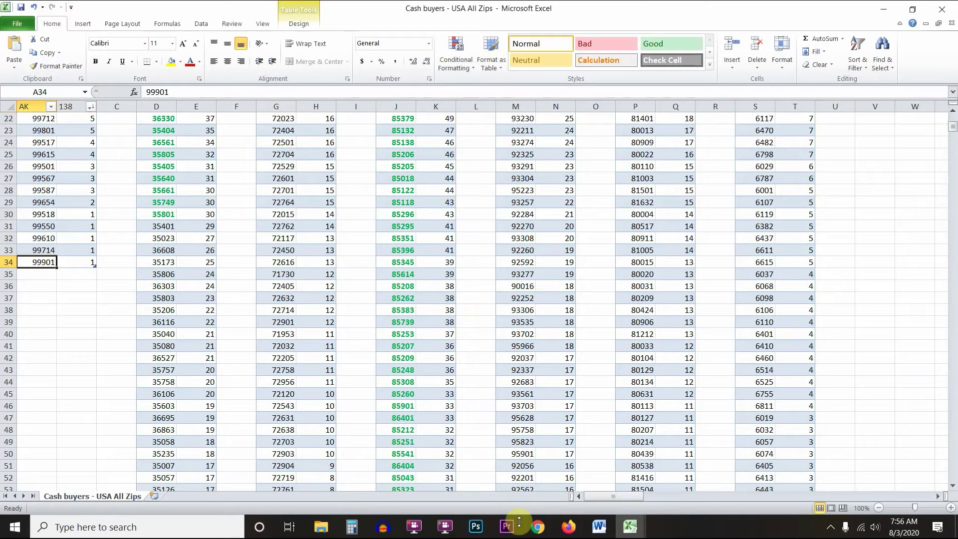
# Step: Open Google Maps in a new Chrome tab
pyautogui.moveTo(546, 531)
pyautogui.click(504, 486)
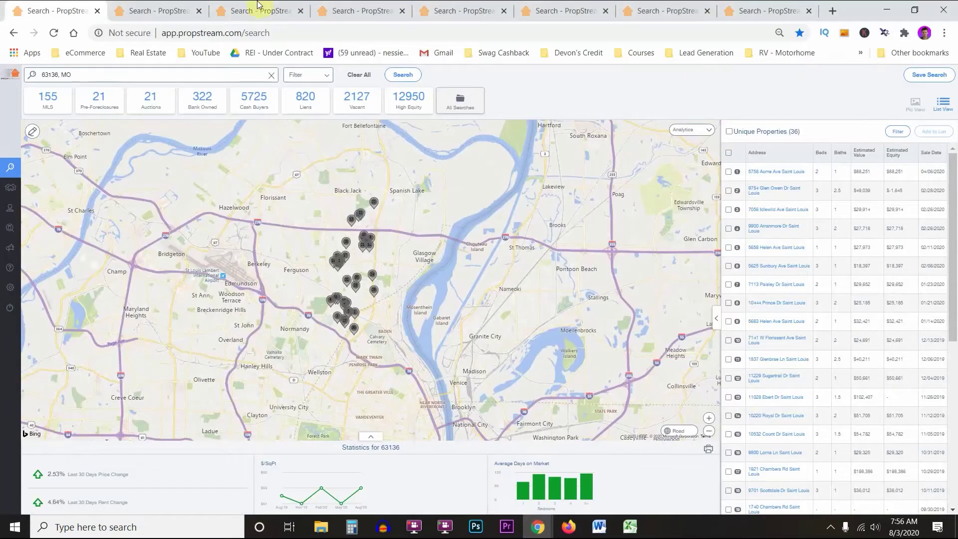
pyautogui.click(832, 12)
pyautogui.write('maps.')
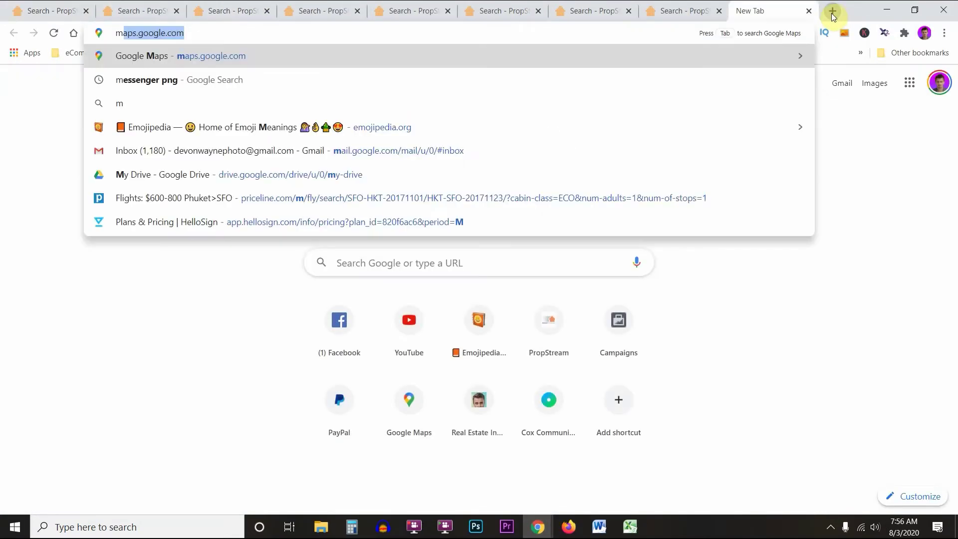
pyautogui.press('Return')
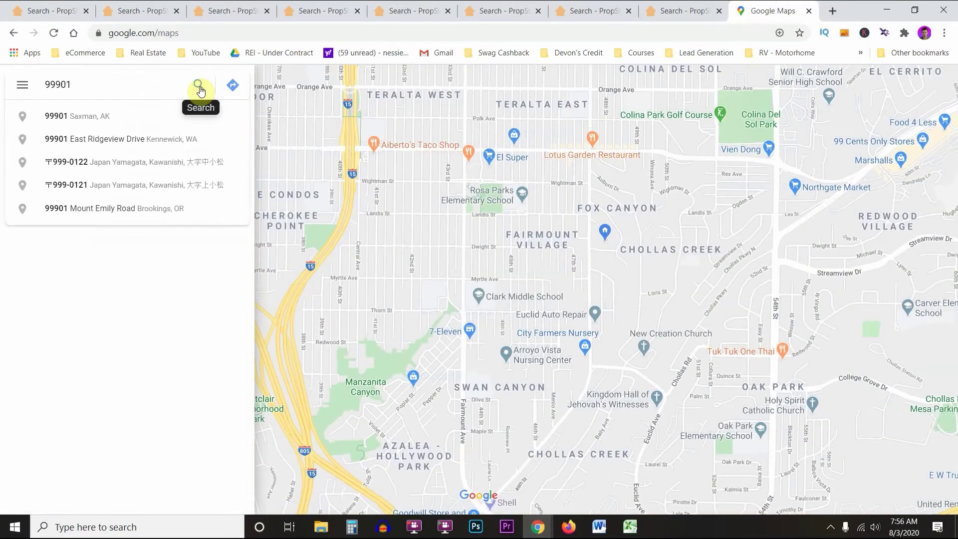
# Step: Search the map for zip 99901, then narrow it to '99901, ak', finding Saxman, AK
pyautogui.click(199, 87)
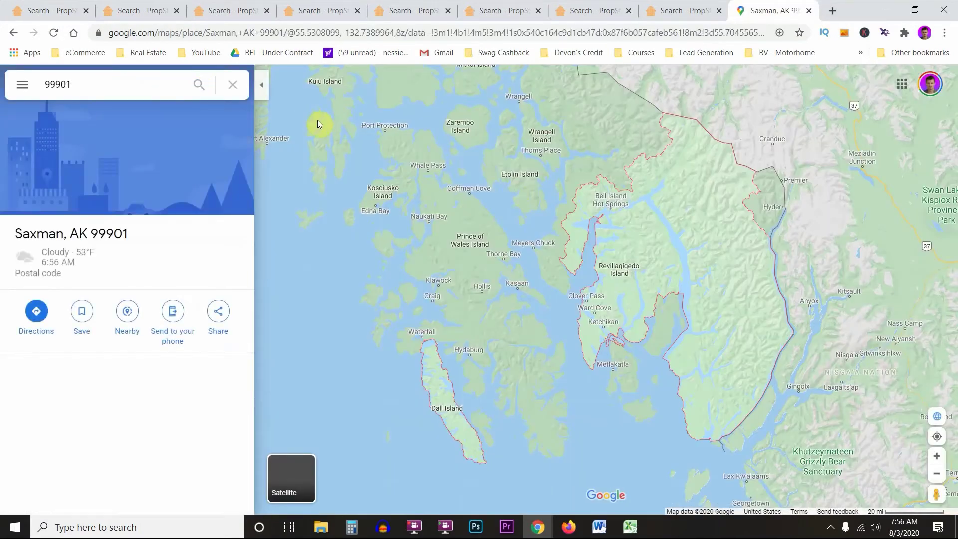
pyautogui.scroll(-3, 659, 241)
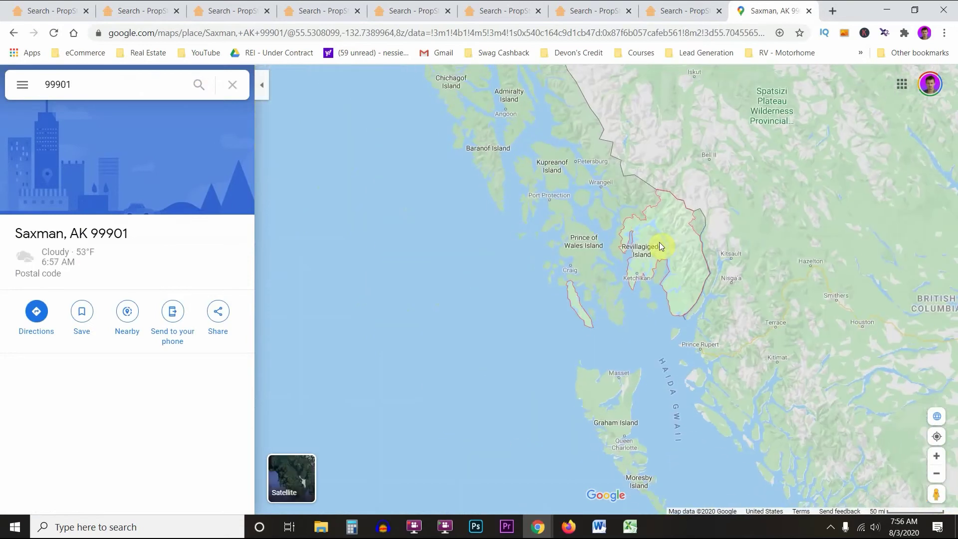
pyautogui.scroll(2, 562, 231)
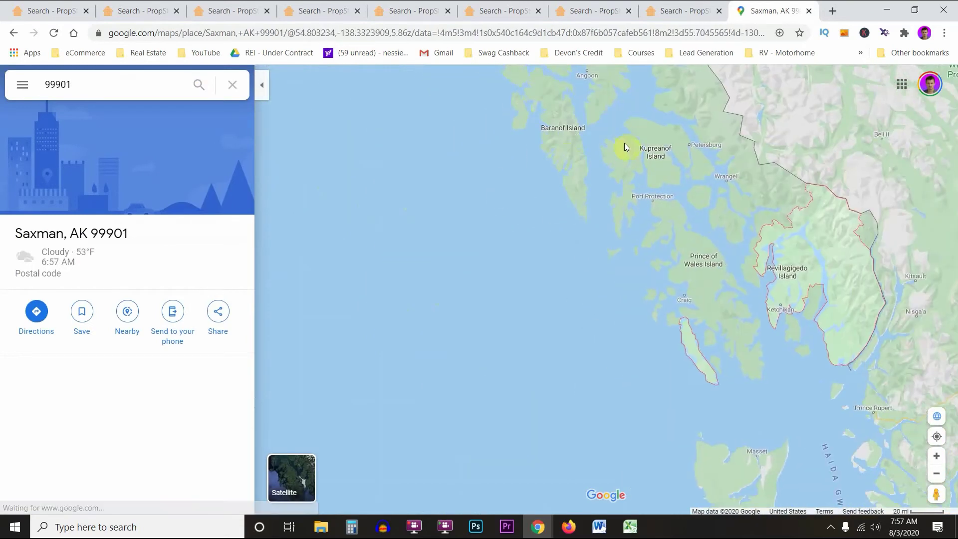
pyautogui.click(157, 89)
pyautogui.write(', ak')
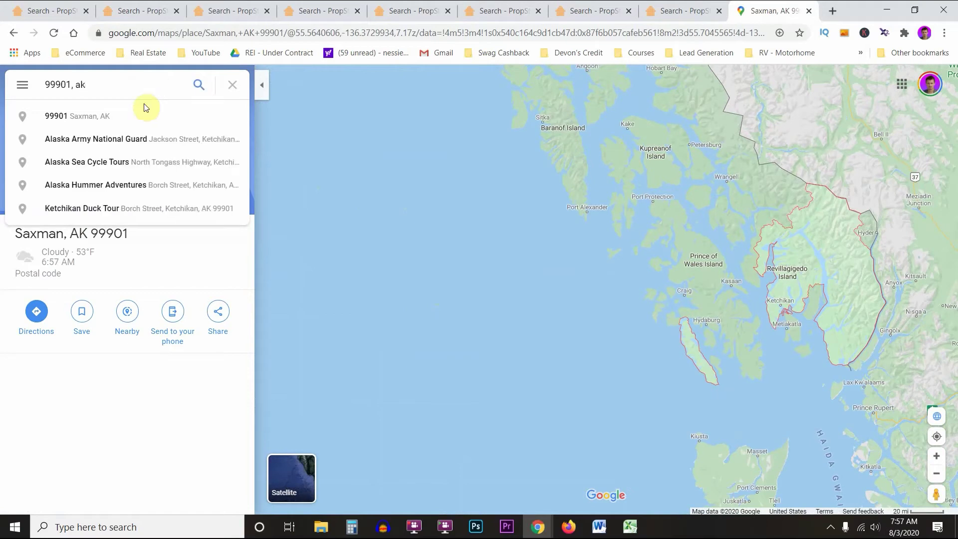
pyautogui.click(131, 111)
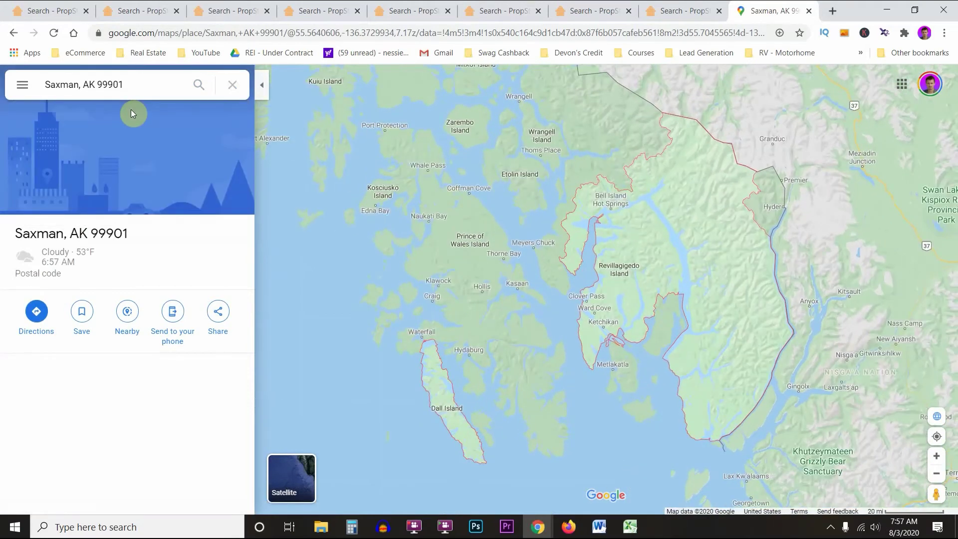
# Step: Search 'Saxman, arkansas', then return to the Excel workbook
pyautogui.click(85, 84)
pyautogui.write('arkansas')
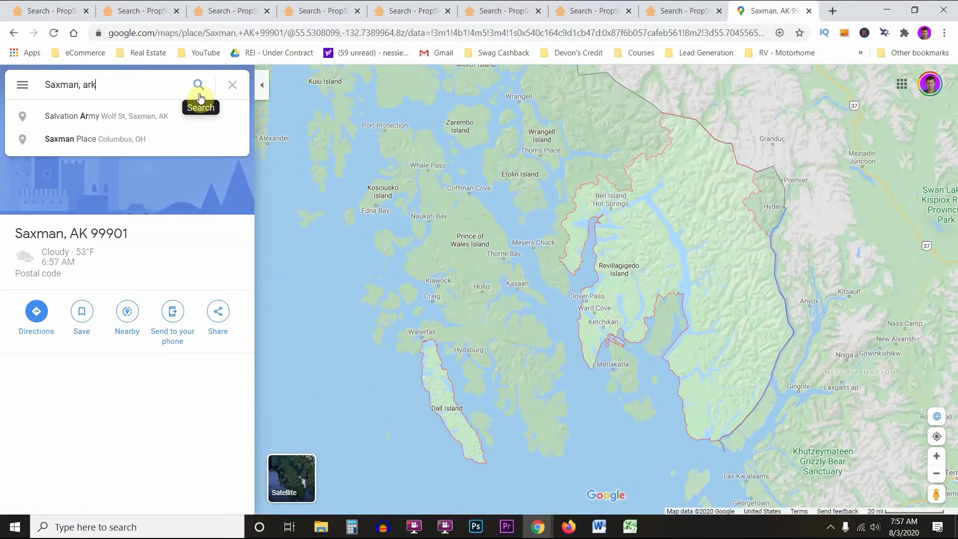
pyautogui.press('Return')
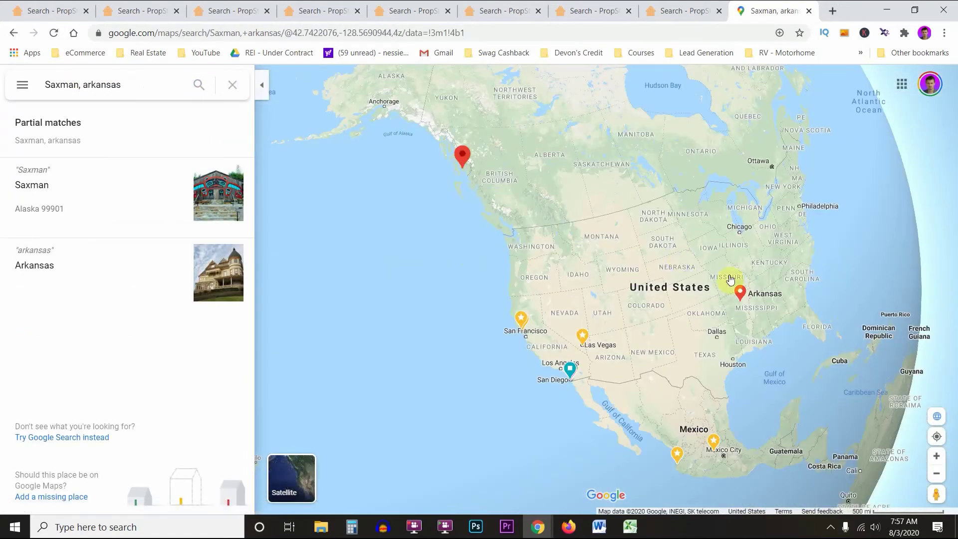
pyautogui.scroll(5, 730, 279)
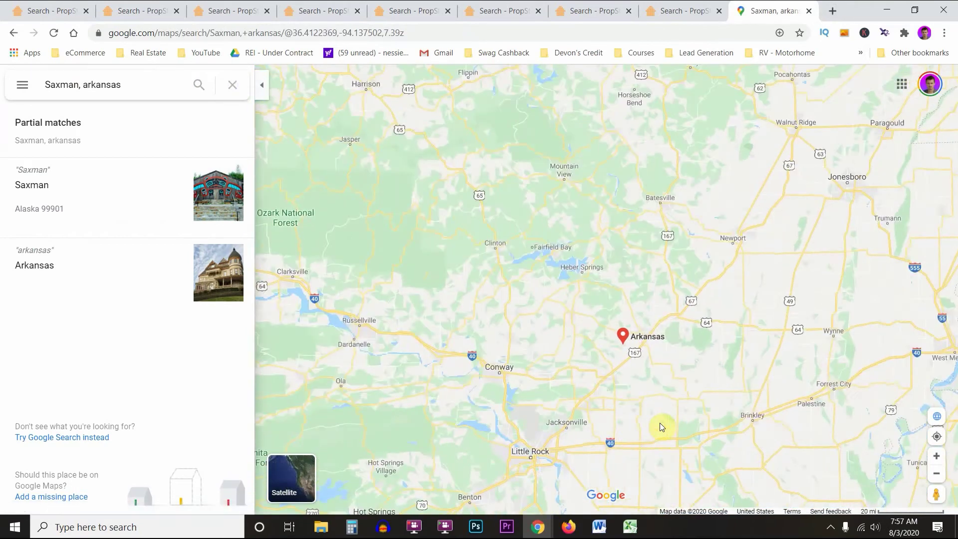
pyautogui.scroll(1, 660, 423)
pyautogui.hotkey('alt', 'Tab')
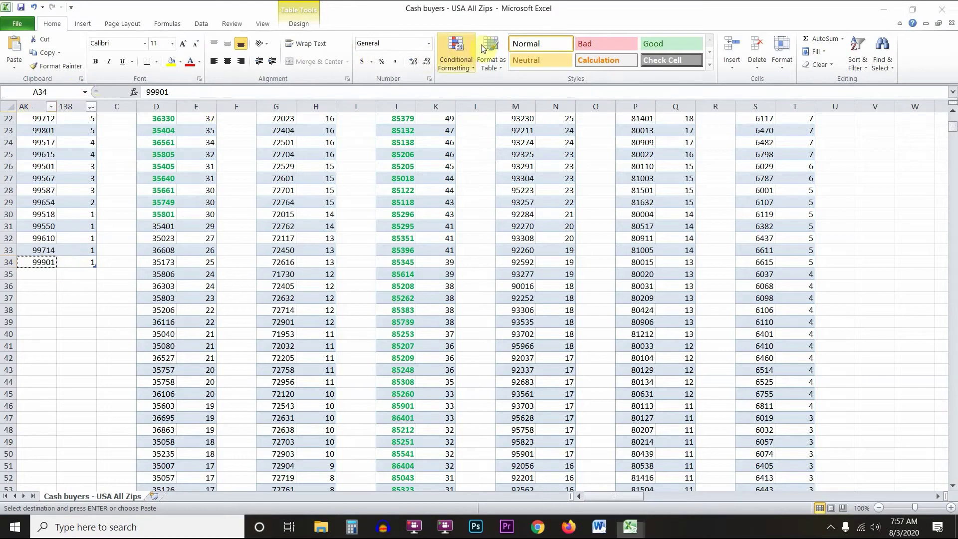
# Step: Replace the Maps search with '99901, AK' and choose the Edna Bay, AK result
pyautogui.moveTo(545, 533)
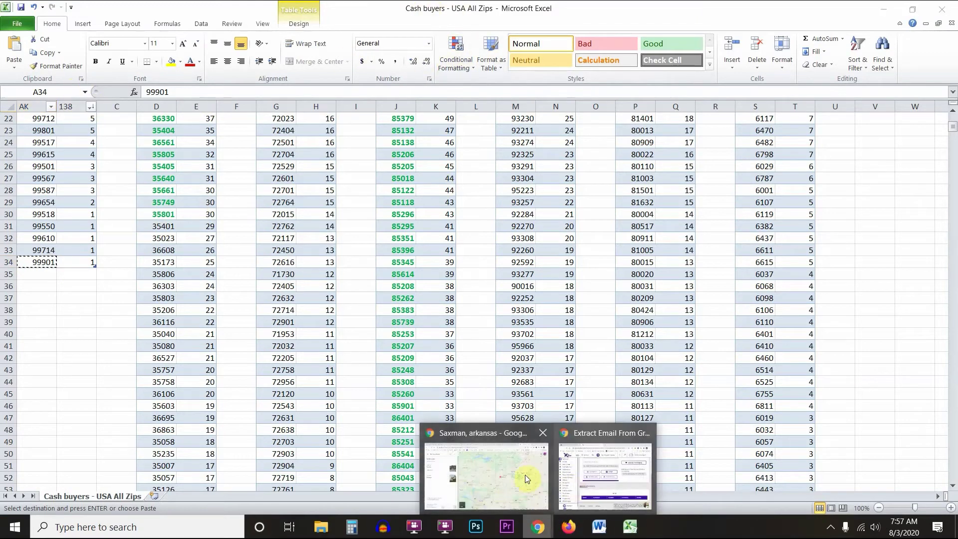
pyautogui.click(524, 478)
pyautogui.click(148, 100)
pyautogui.hotkey('ctrl', 'a')
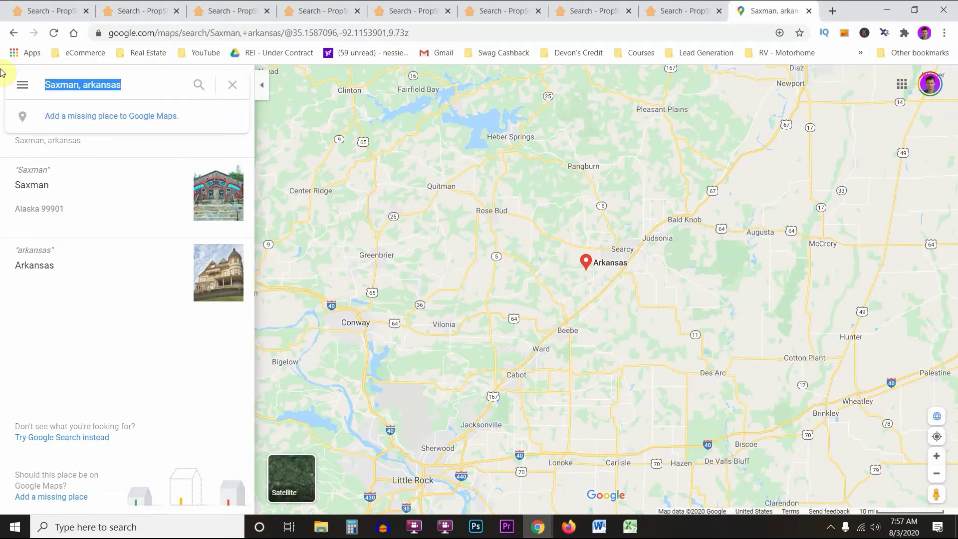
pyautogui.write('99901, AK')
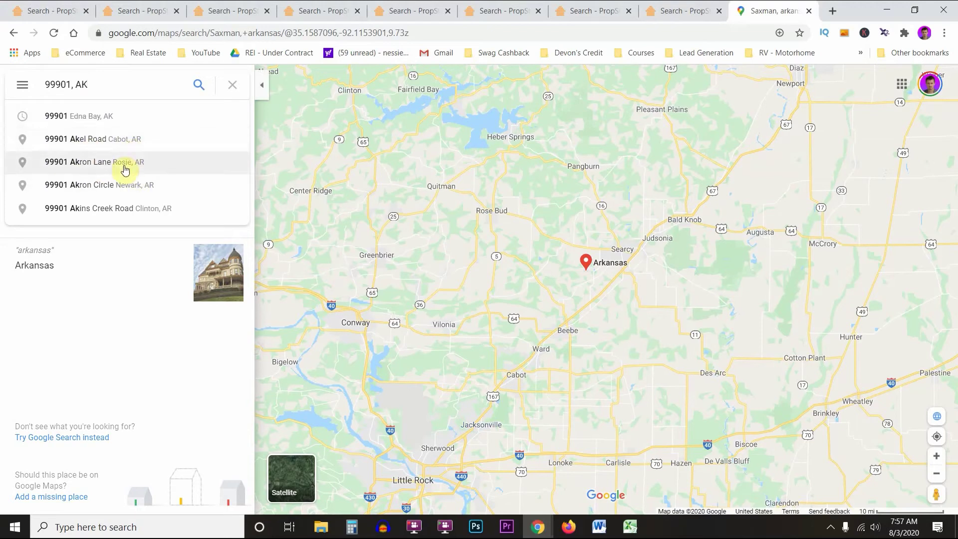
pyautogui.click(112, 122)
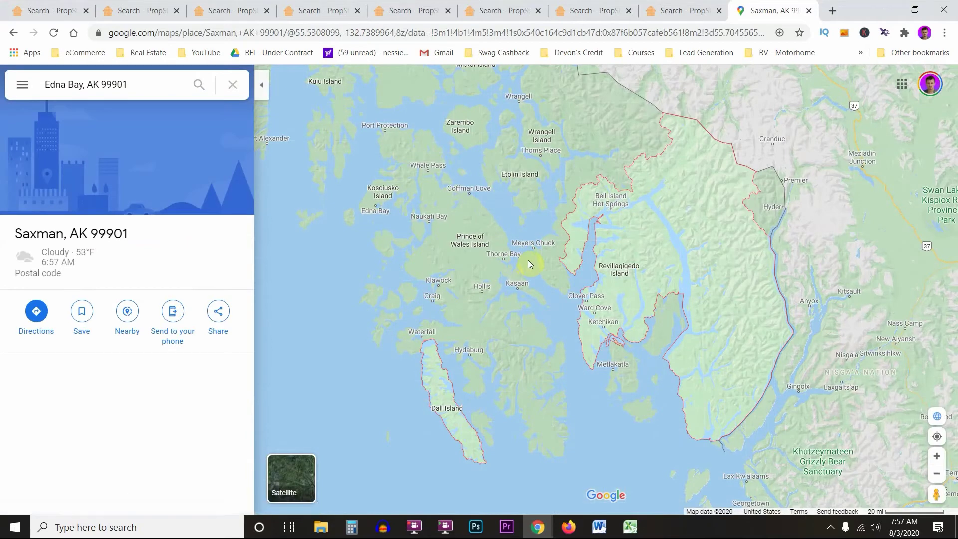
# Step: Zoom and pan across Alaska and British Columbia, then zoom into Ketchikan in satellite view
pyautogui.scroll(-5, 627, 236)
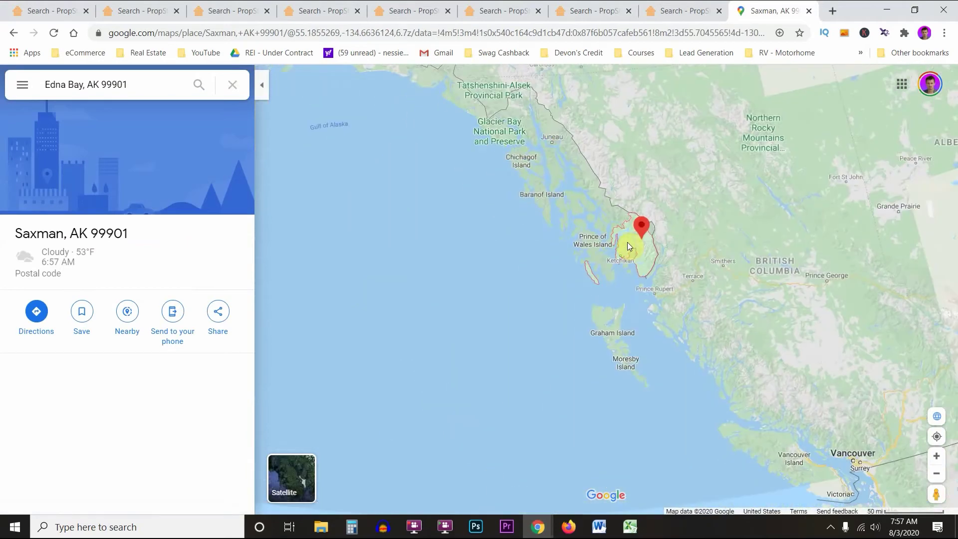
pyautogui.scroll(-3, 629, 242)
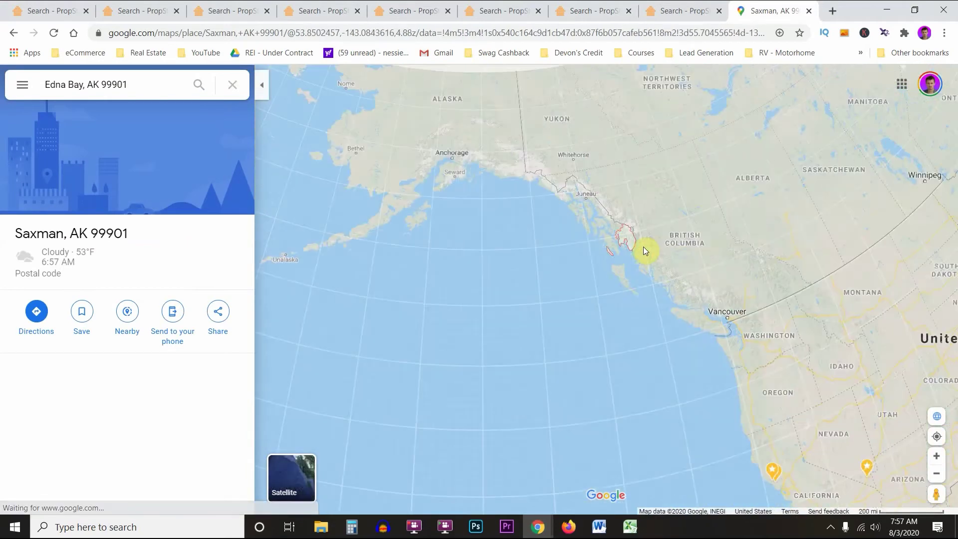
pyautogui.scroll(4, 697, 266)
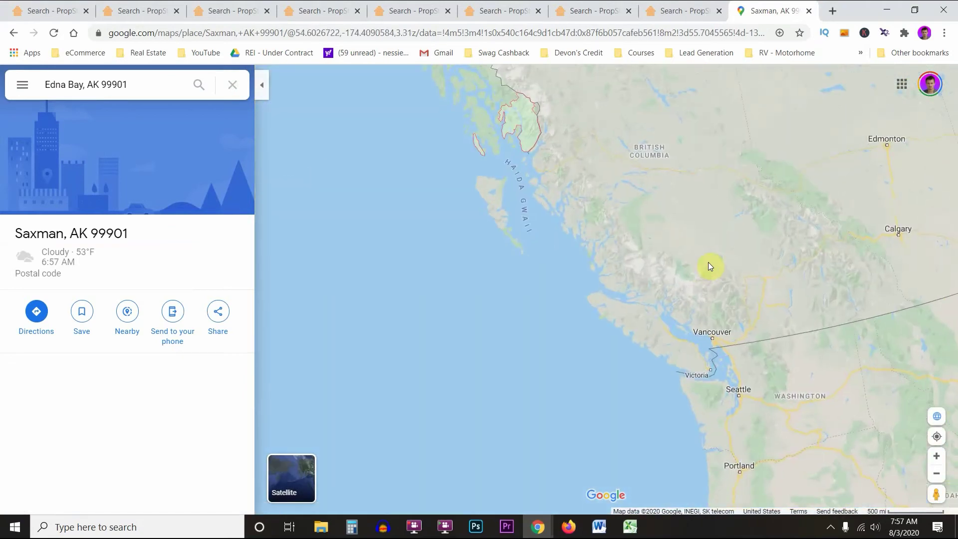
pyautogui.moveTo(689, 339); pyautogui.dragTo(680, 288)
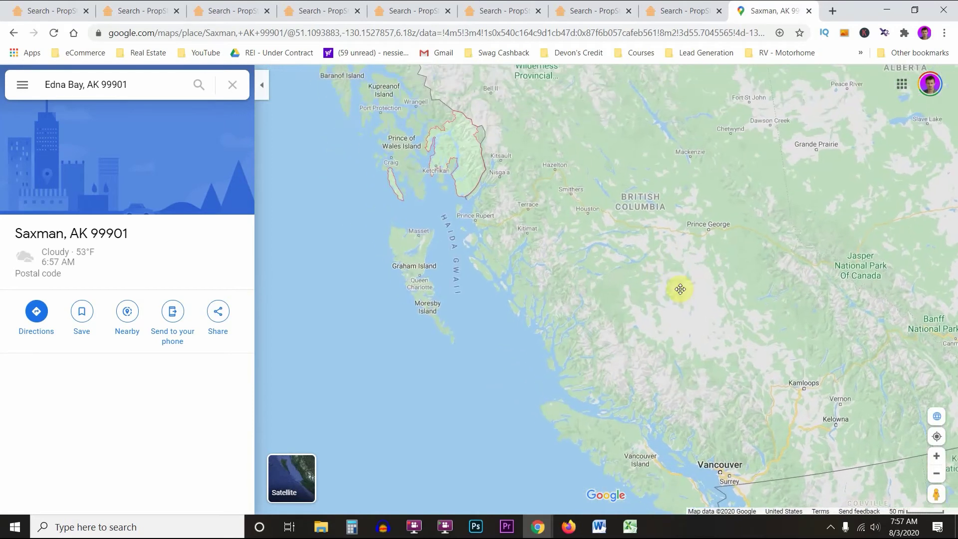
pyautogui.scroll(-8, 648, 271)
pyautogui.scroll(2, 643, 268)
pyautogui.moveTo(636, 247); pyautogui.dragTo(524, 189)
pyautogui.scroll(2, 576, 201)
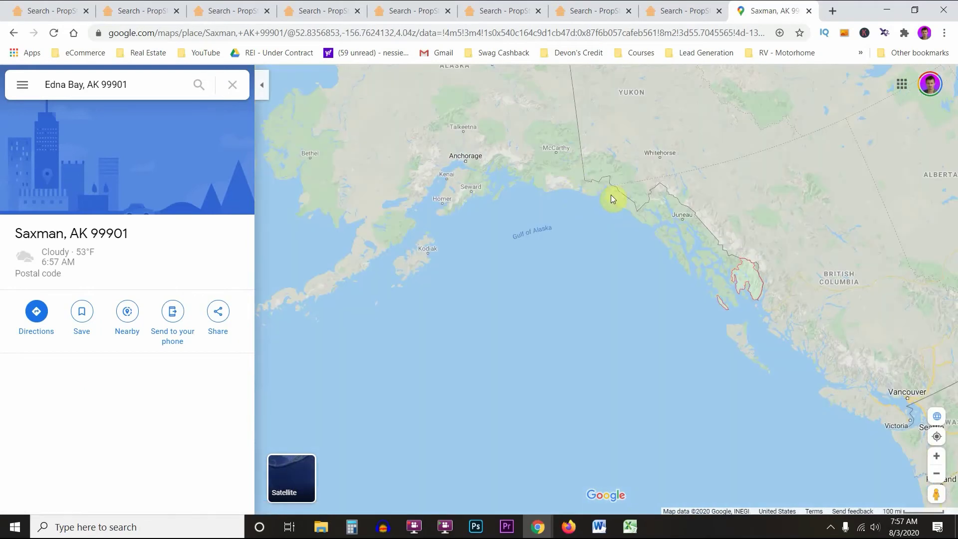
pyautogui.moveTo(614, 199); pyautogui.dragTo(397, 118)
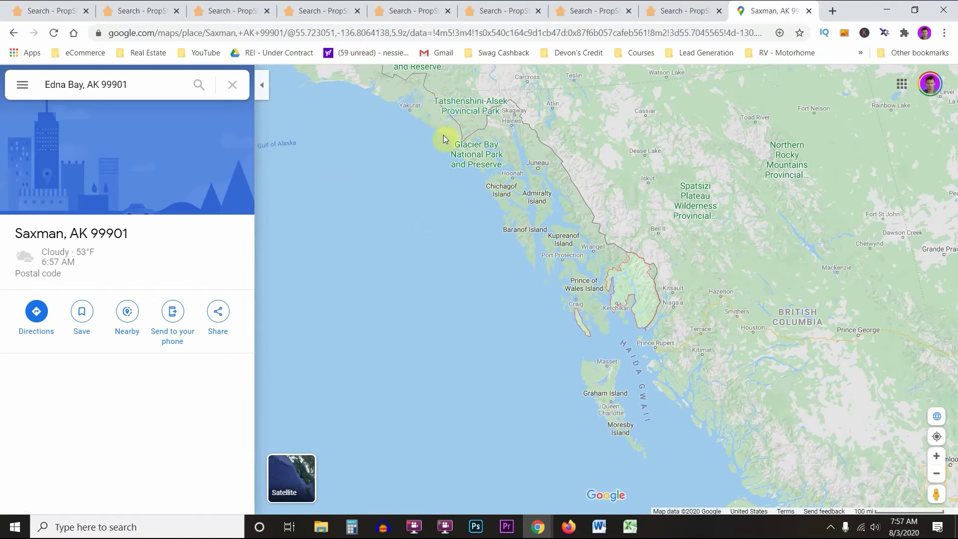
pyautogui.scroll(3, 600, 291)
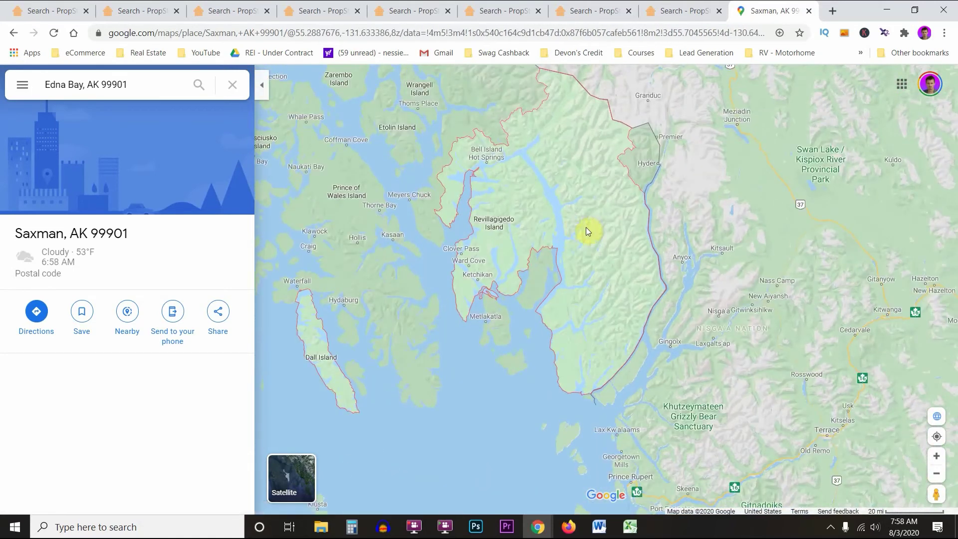
pyautogui.scroll(2, 585, 226)
pyautogui.click(314, 469)
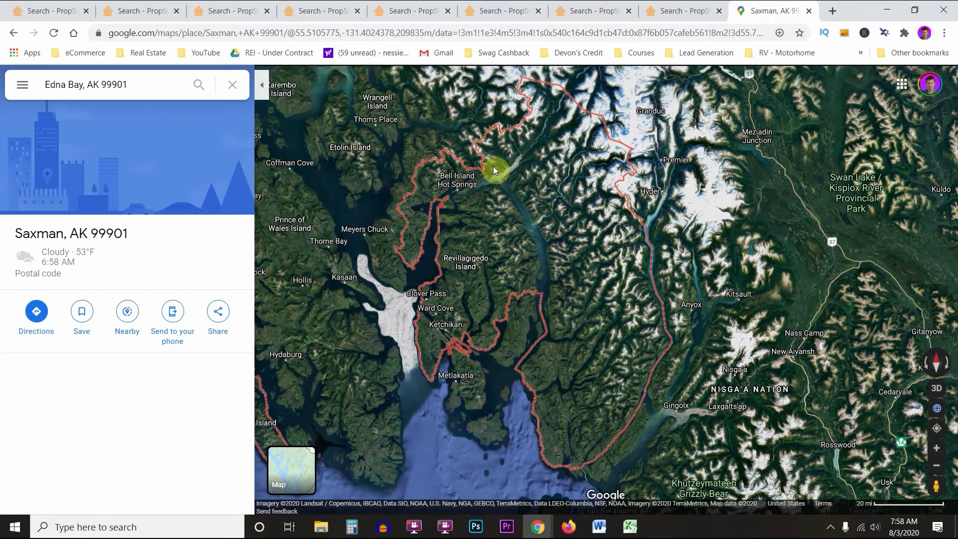
# Step: Pan and zoom the satellite view around Revillagigedo Island, Hyder and the Saxman zip area
pyautogui.scroll(2, 493, 170)
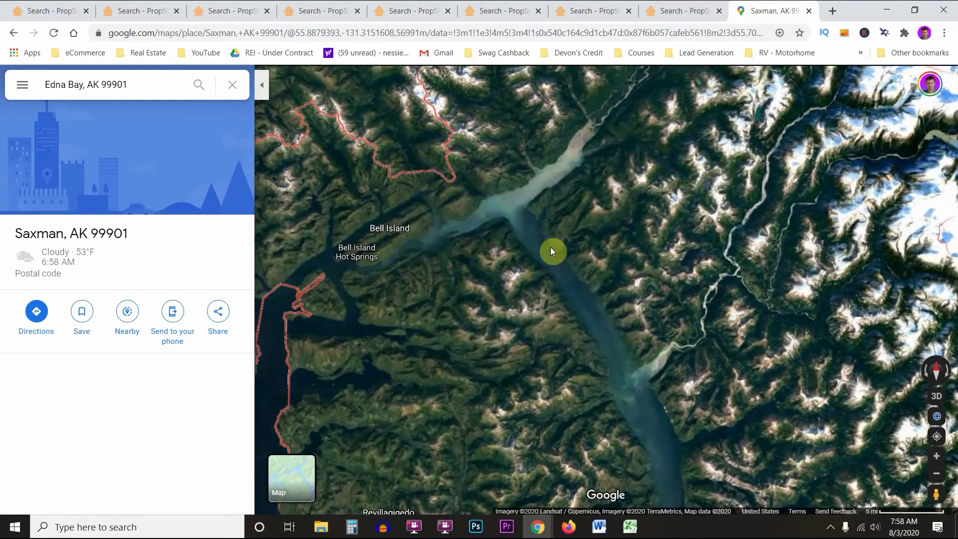
pyautogui.scroll(-1, 662, 286)
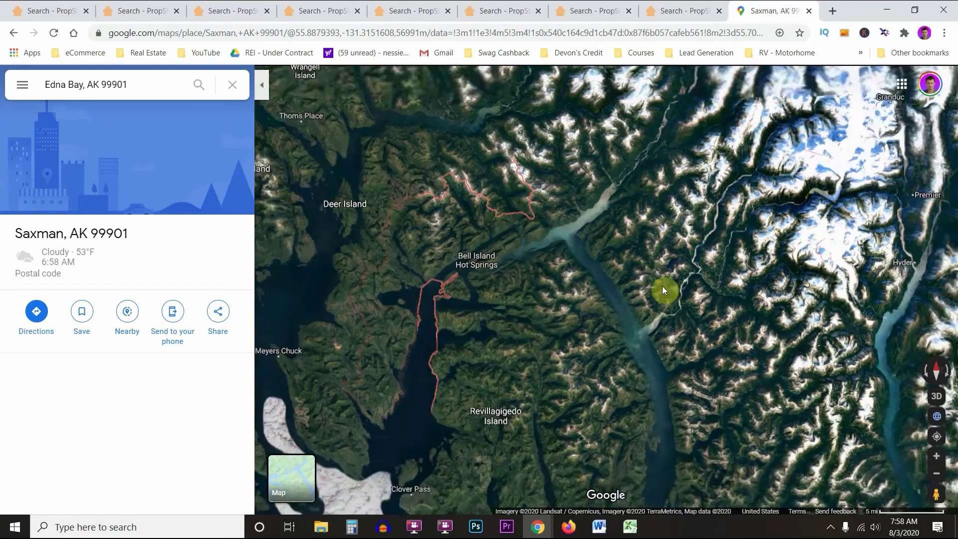
pyautogui.moveTo(669, 290); pyautogui.dragTo(543, 322)
pyautogui.scroll(-2, 553, 298)
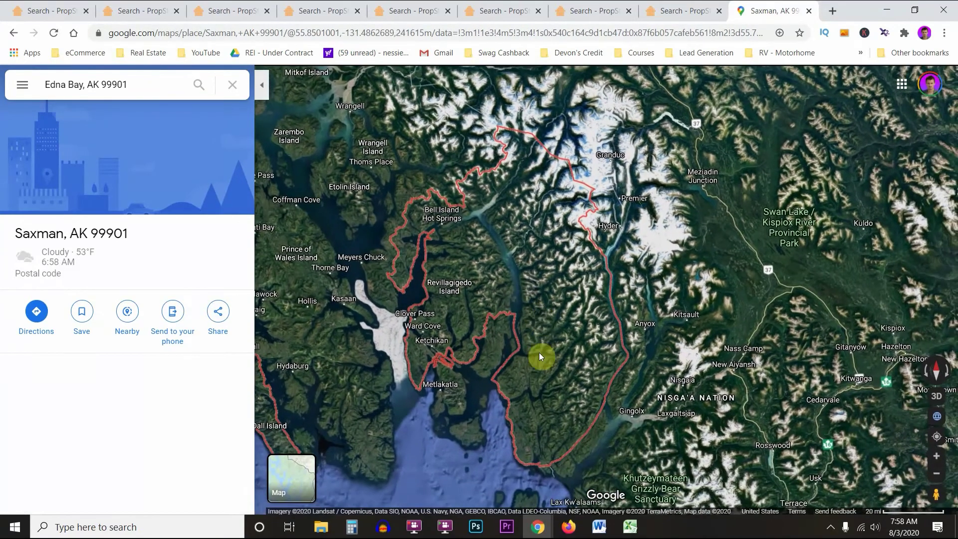
pyautogui.scroll(1, 530, 366)
pyautogui.moveTo(513, 362); pyautogui.dragTo(544, 289)
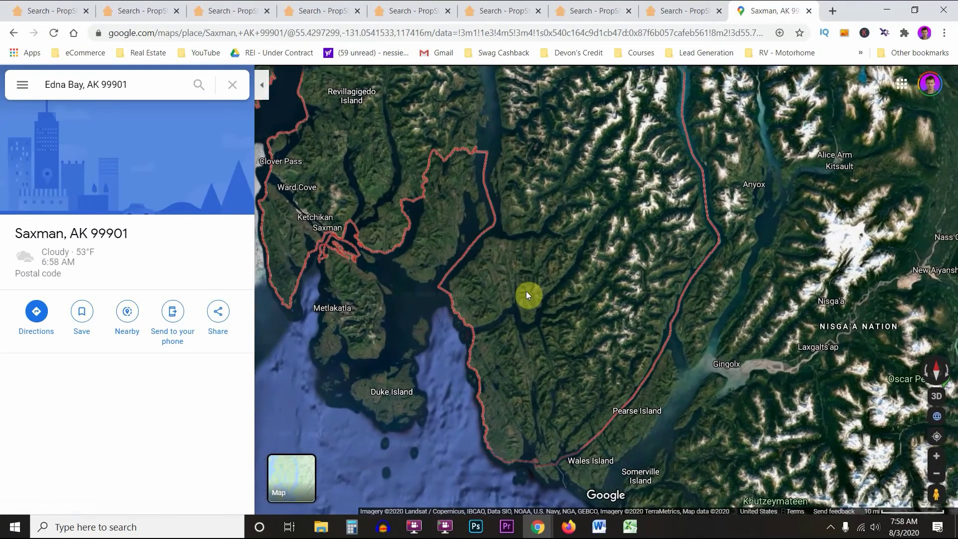
pyautogui.scroll(-1, 526, 292)
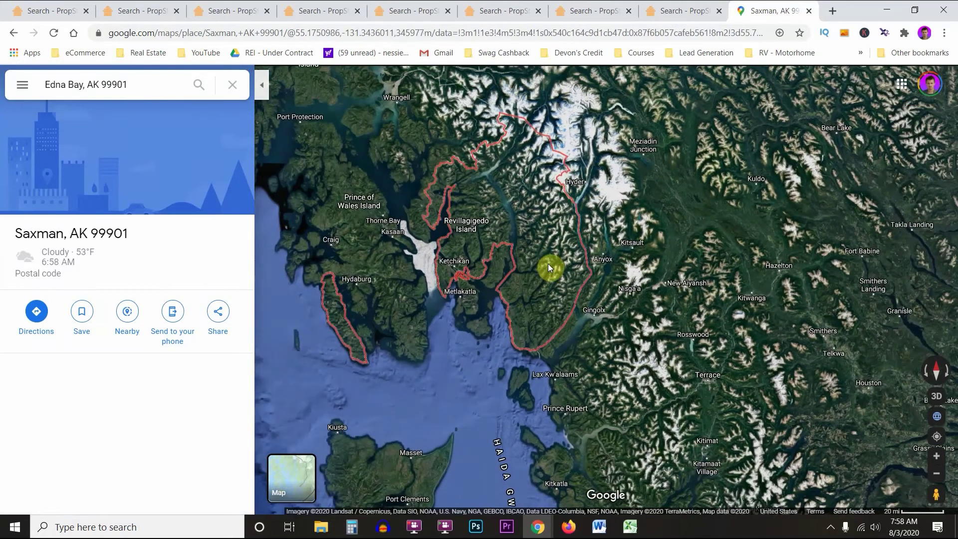
pyautogui.moveTo(521, 233); pyautogui.dragTo(544, 291)
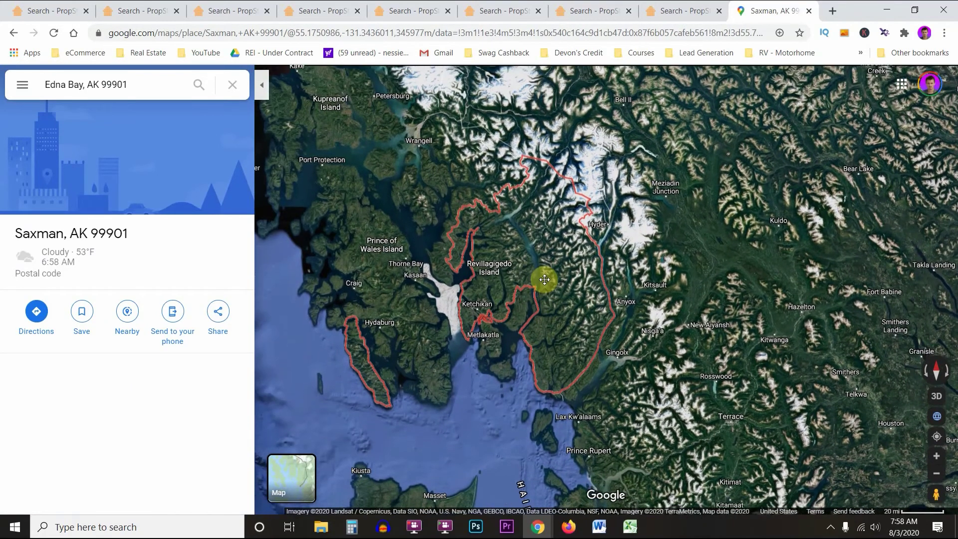
pyautogui.scroll(1, 498, 273)
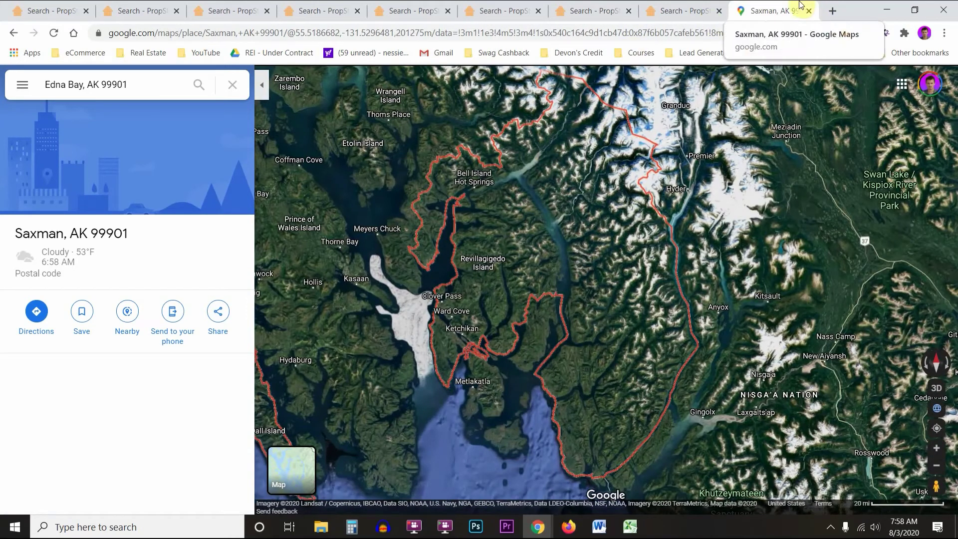
# Step: Glance at the first PropStream tab, then zoom out past British Columbia and Alberta to the United States
pyautogui.click(50, 11)
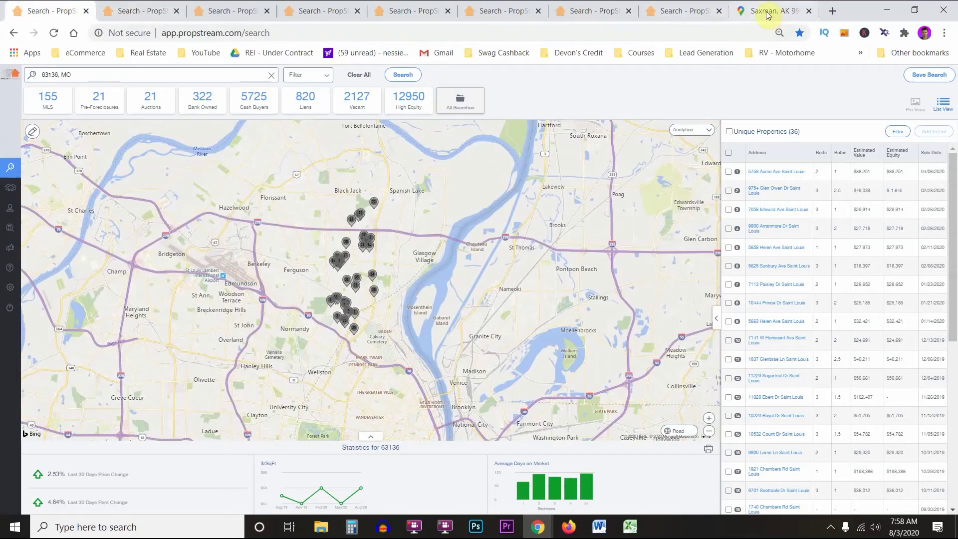
pyautogui.click(766, 14)
pyautogui.scroll(-3, 699, 225)
pyautogui.moveTo(699, 225); pyautogui.dragTo(527, 253)
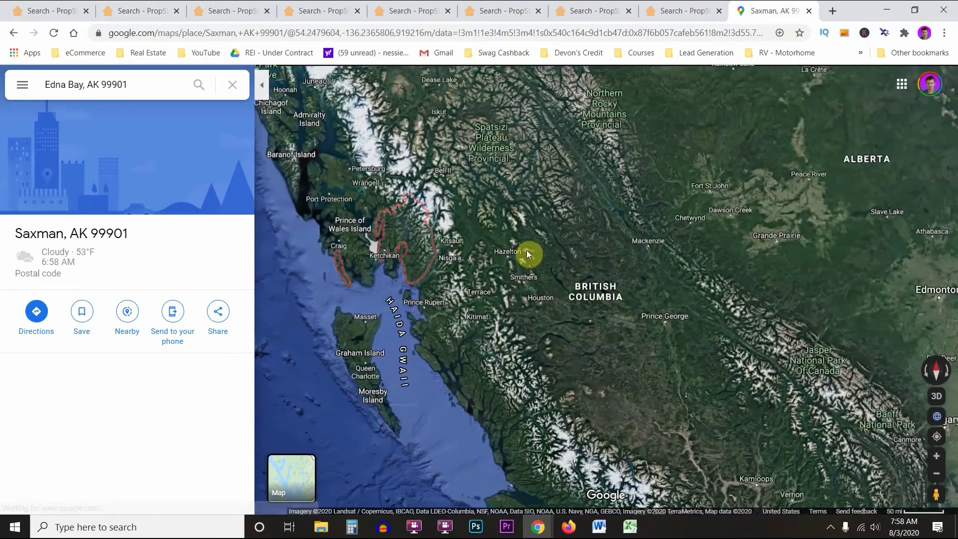
pyautogui.scroll(-3, 594, 297)
pyautogui.moveTo(656, 334); pyautogui.dragTo(542, 309)
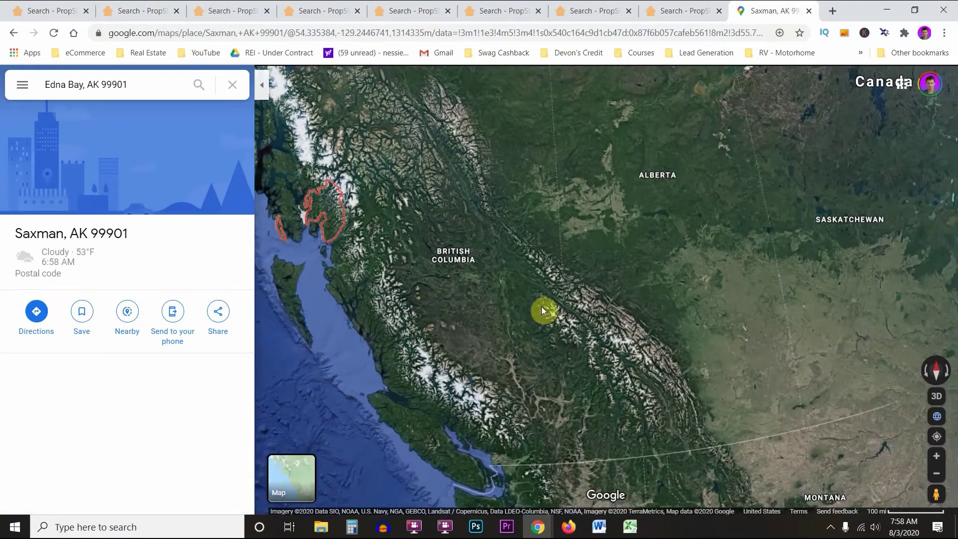
pyautogui.scroll(-1, 543, 310)
pyautogui.scroll(-4, 607, 359)
pyautogui.moveTo(607, 365); pyautogui.dragTo(427, 199)
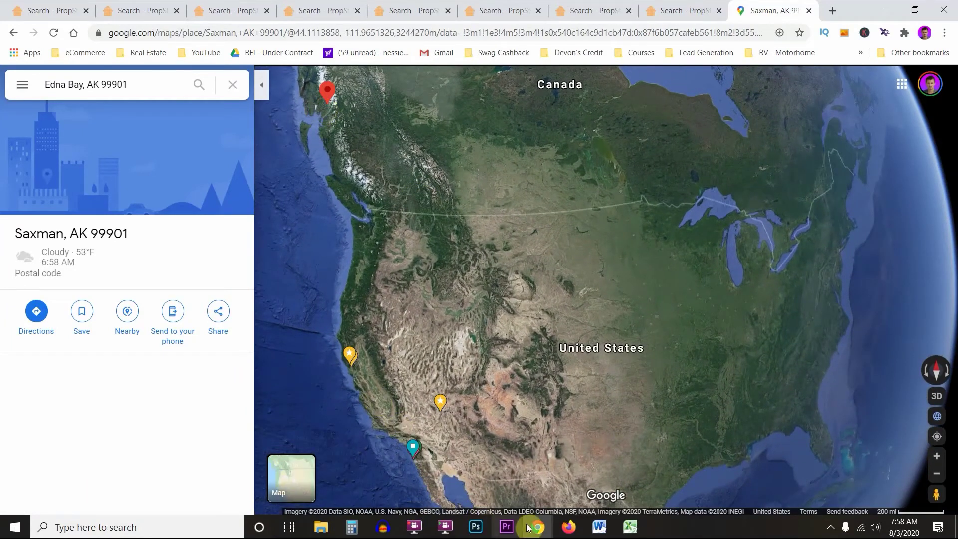
# Step: Bring the Top 8 States workbook forward and highlight the top-zip row across all eight state tables
pyautogui.moveTo(629, 526)
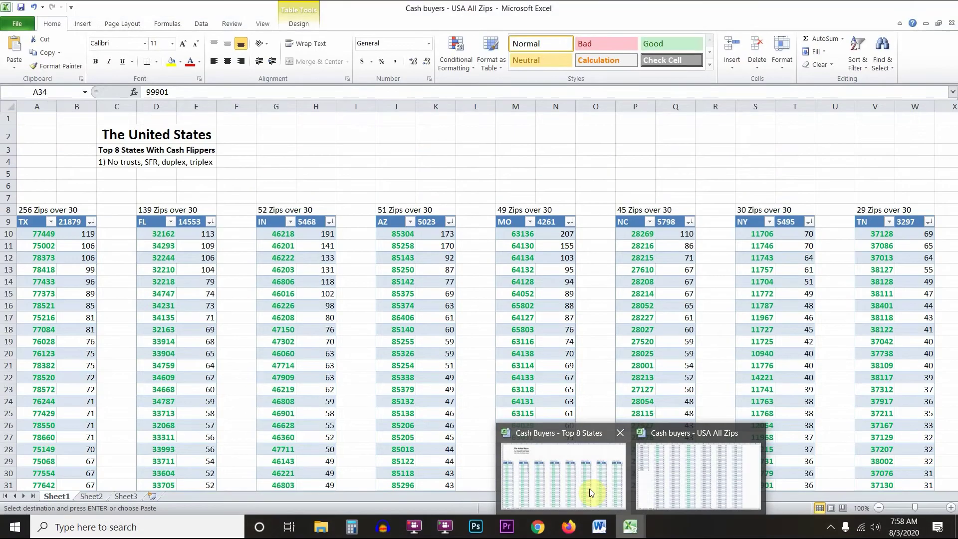
pyautogui.click(589, 492)
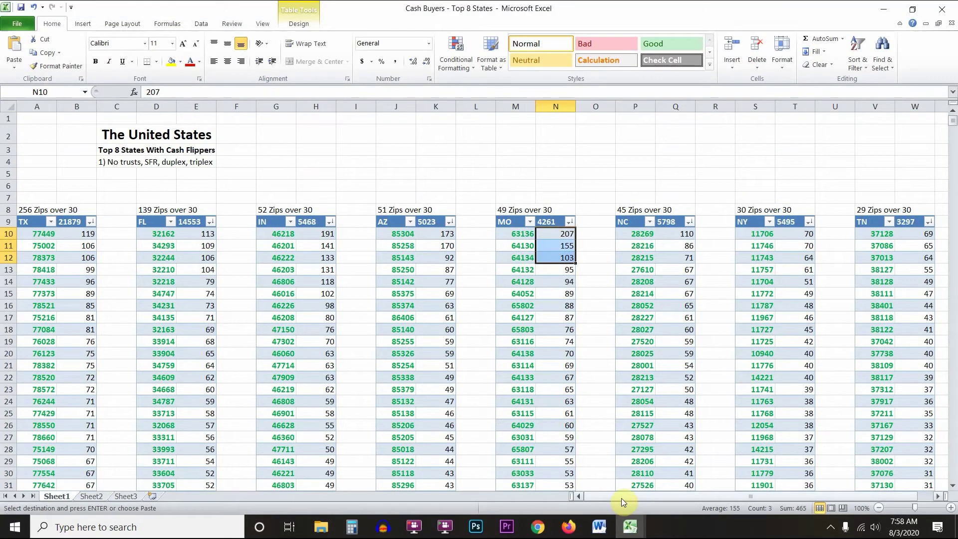
pyautogui.moveTo(630, 526)
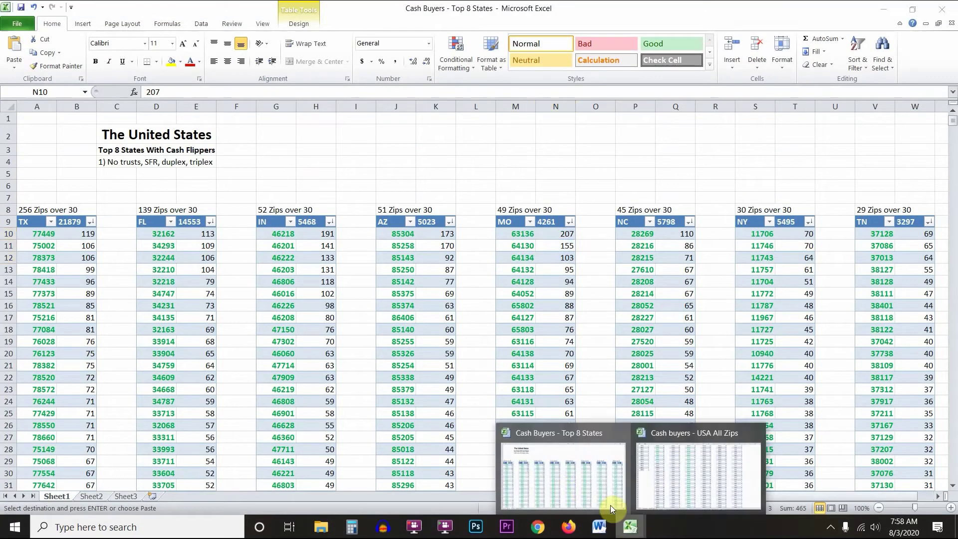
pyautogui.moveTo(50, 210); pyautogui.dragTo(914, 399)
pyautogui.moveTo(769, 495); pyautogui.dragTo(649, 486)
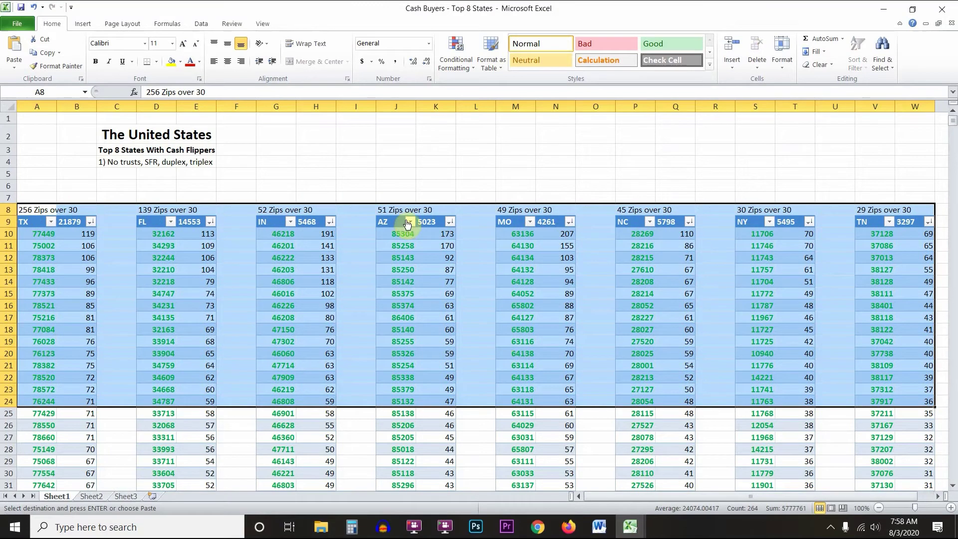
pyautogui.moveTo(47, 233); pyautogui.dragTo(922, 233)
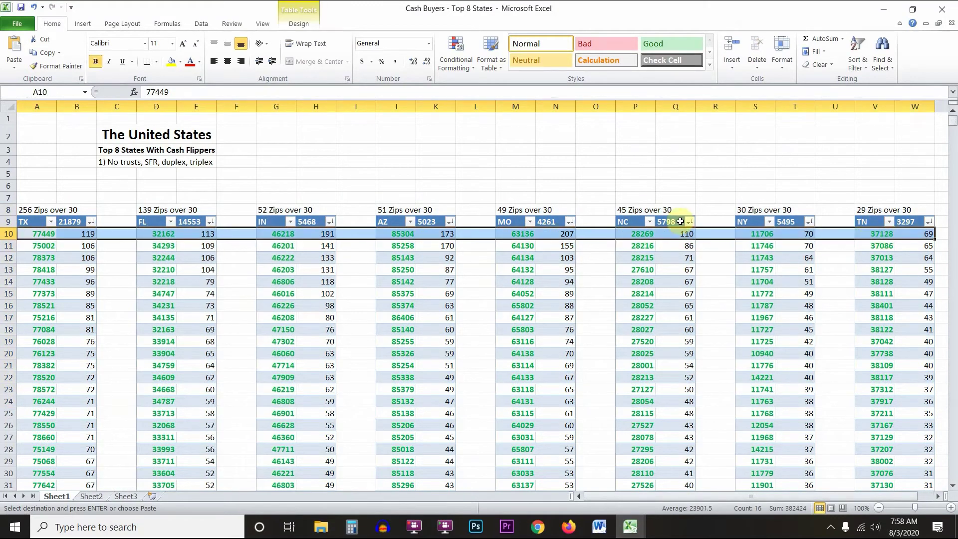
# Step: Copy Missouri's top zip 63136 from cell M10 and return to Google Maps
pyautogui.click(528, 236)
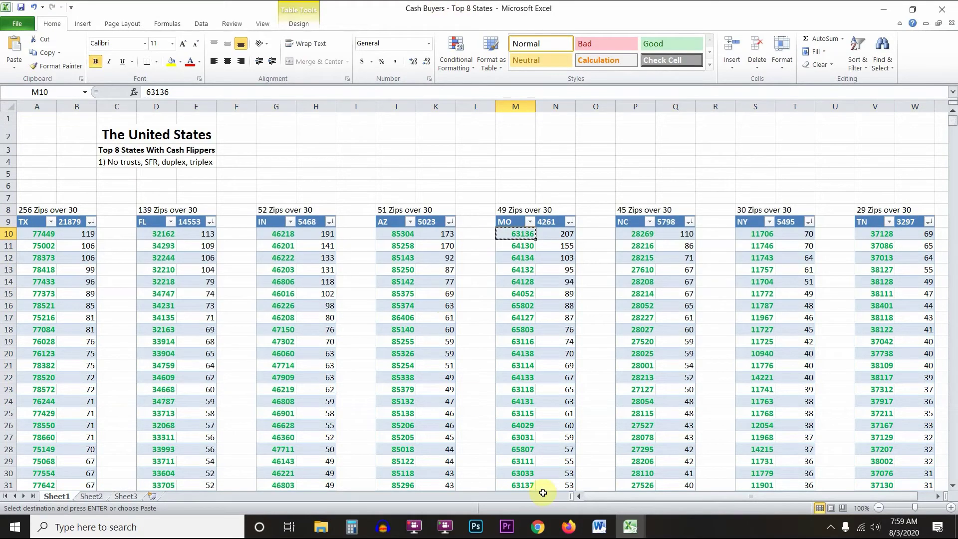
pyautogui.moveTo(537, 526)
pyautogui.click(502, 486)
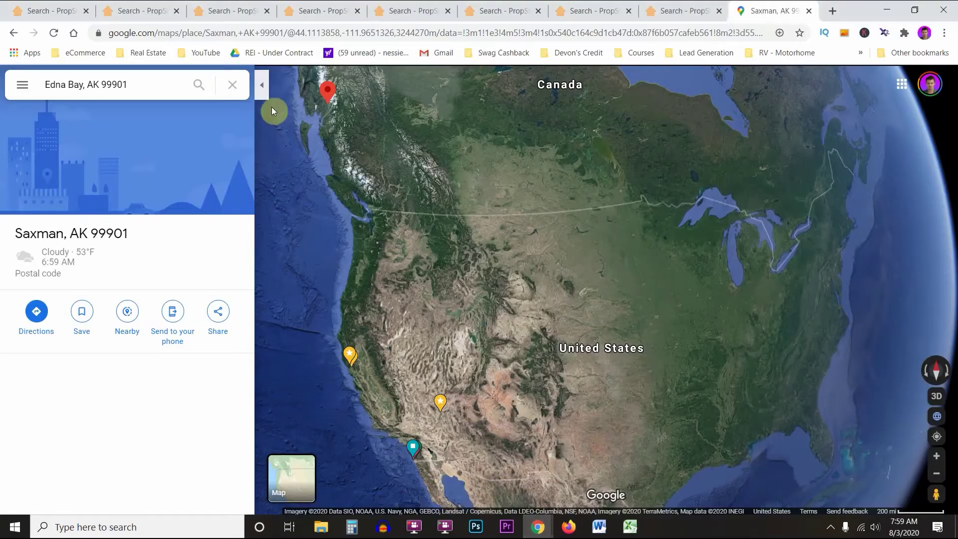
# Step: Search Google Maps for zip 63136
pyautogui.click(113, 88)
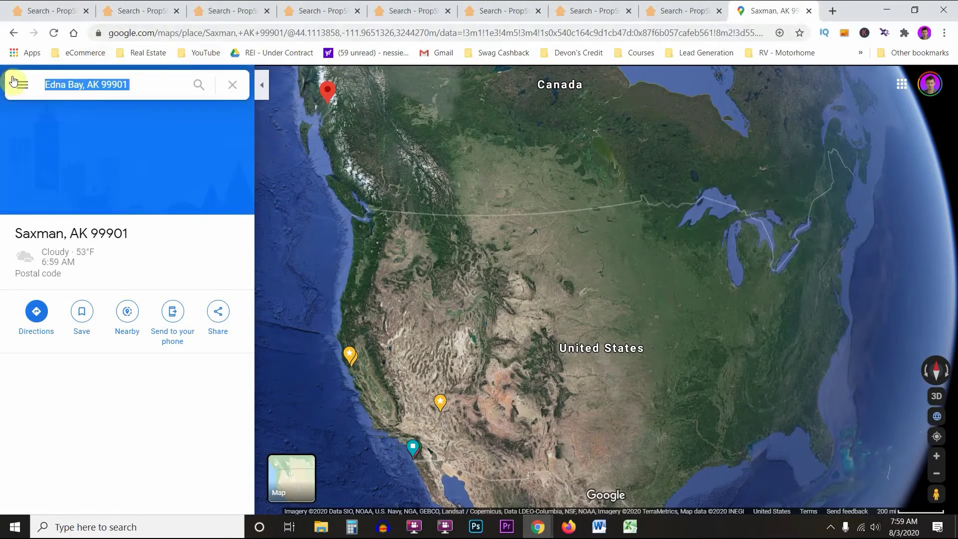
pyautogui.write('63136')
pyautogui.press('Return')
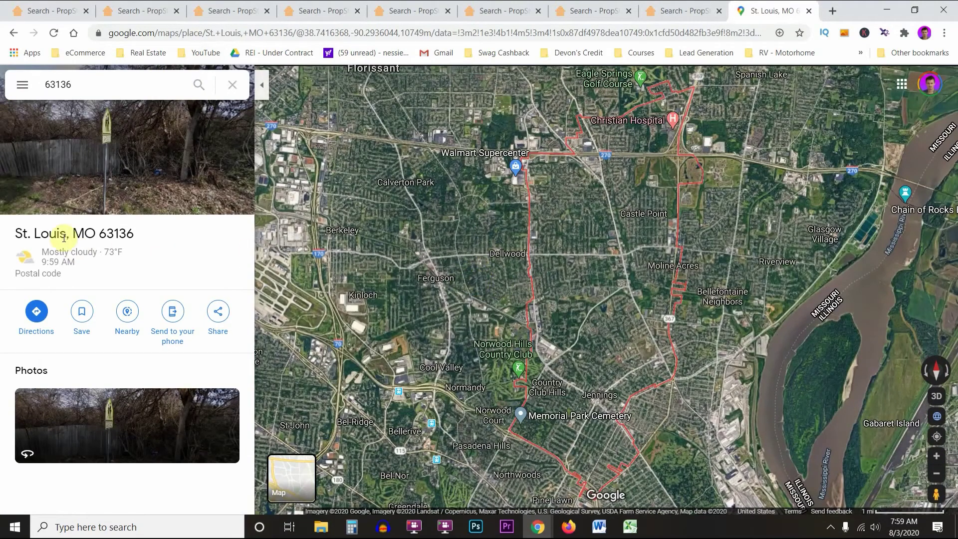
pyautogui.scroll(-3, 579, 324)
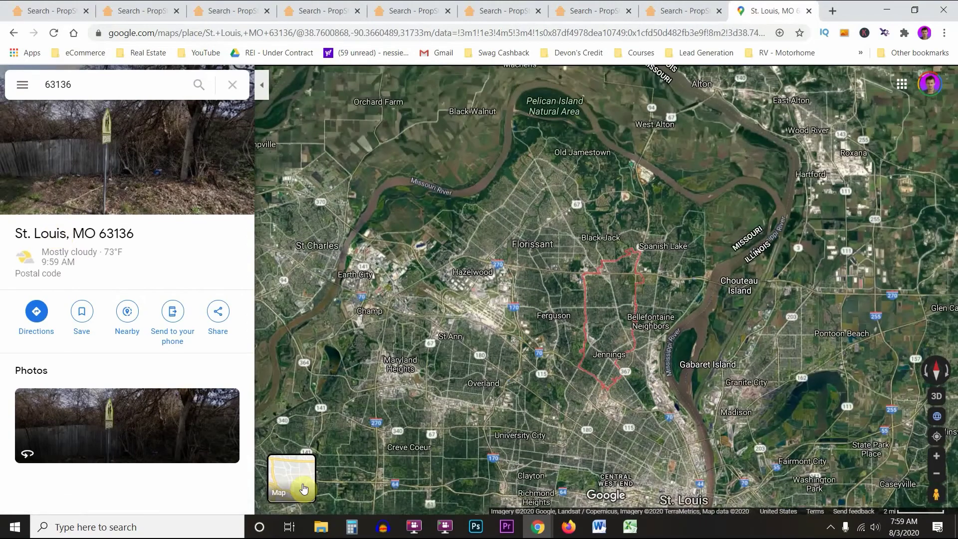
# Step: Check the 63136 northern edge in road-map view, then zoom out to the whole US in satellite view
pyautogui.click(303, 488)
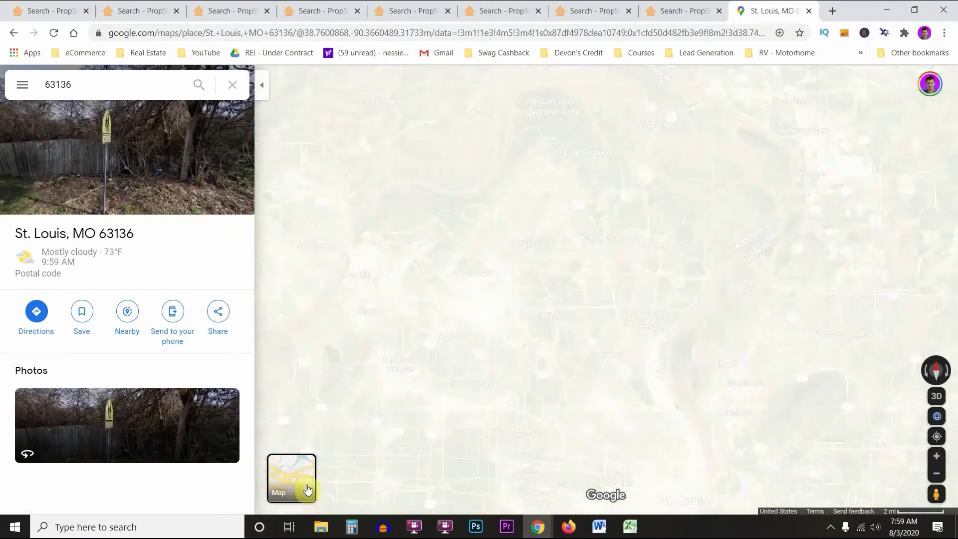
pyautogui.scroll(-2, 689, 417)
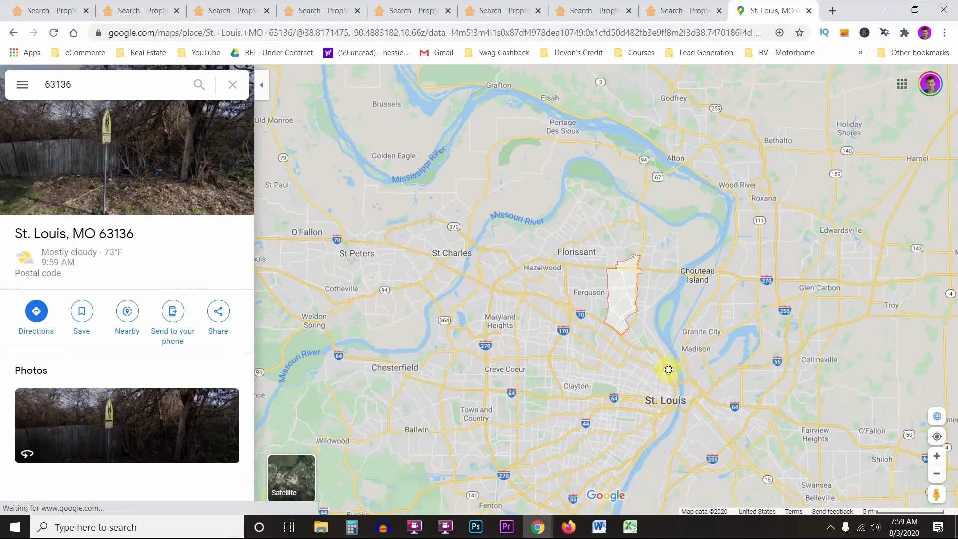
pyautogui.scroll(4, 665, 399)
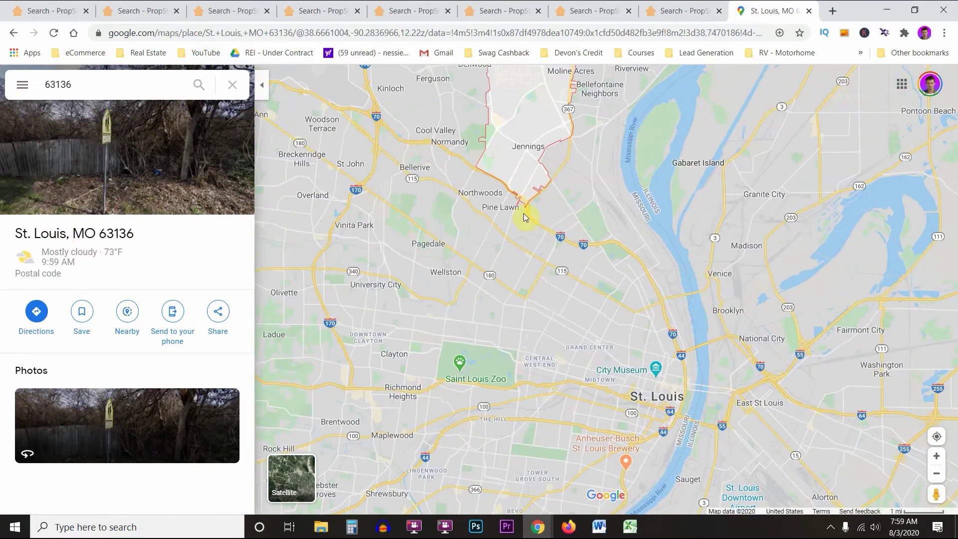
pyautogui.moveTo(537, 170); pyautogui.dragTo(546, 294)
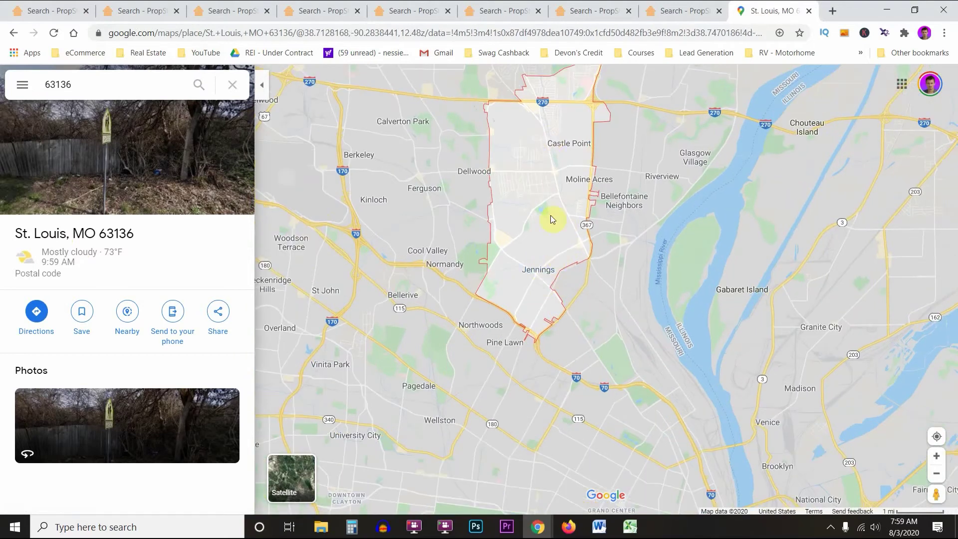
pyautogui.scroll(3, 548, 207)
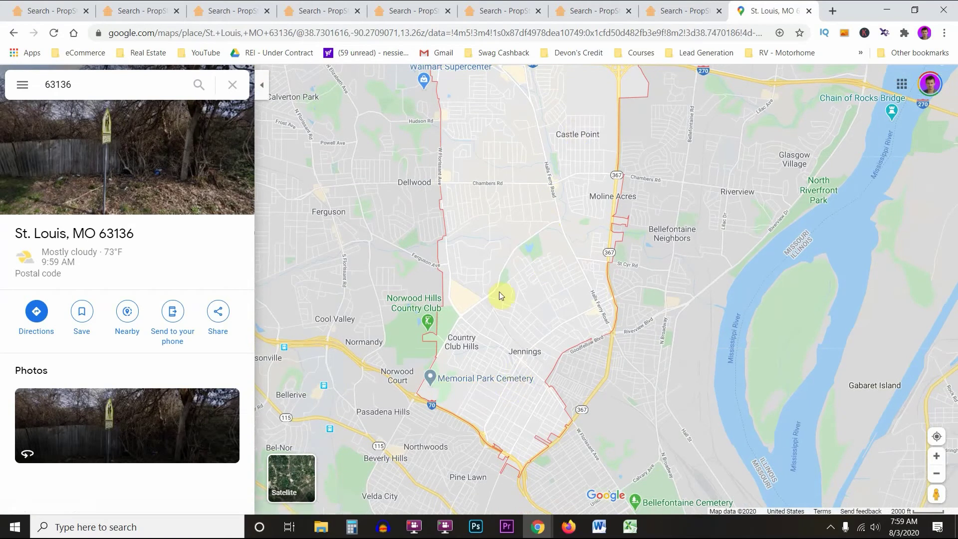
pyautogui.moveTo(499, 293); pyautogui.dragTo(497, 325)
pyautogui.scroll(-1, 497, 323)
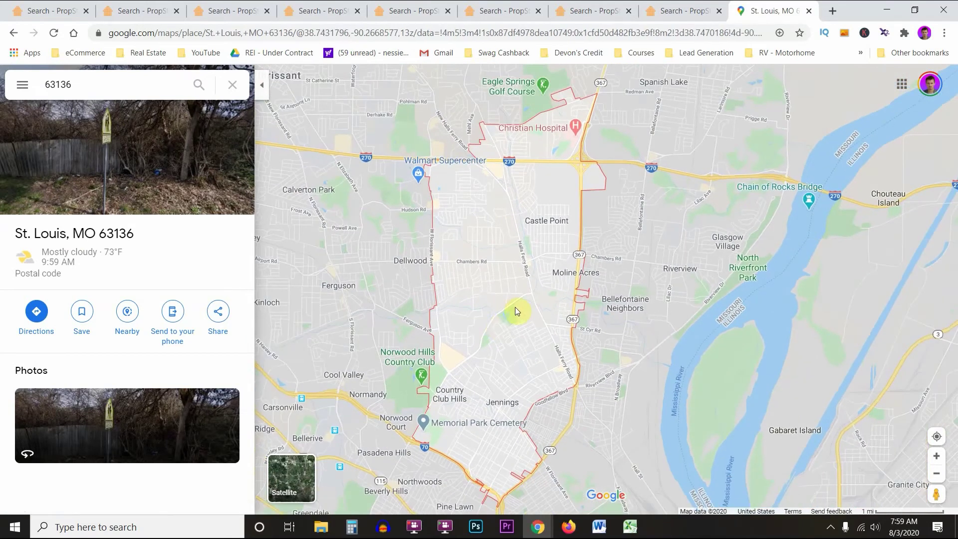
pyautogui.click(310, 474)
pyautogui.scroll(-2, 544, 438)
pyautogui.scroll(-3, 627, 272)
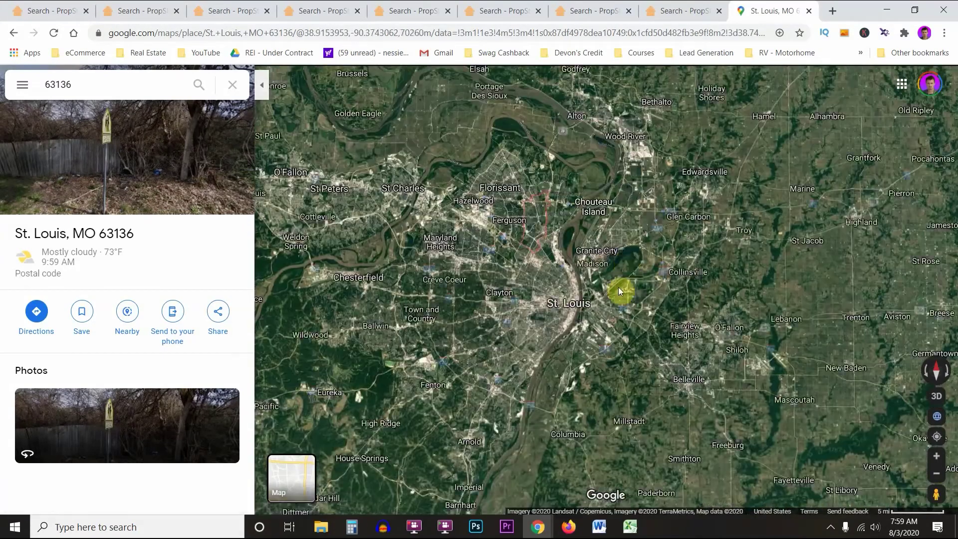
pyautogui.scroll(-2, 589, 304)
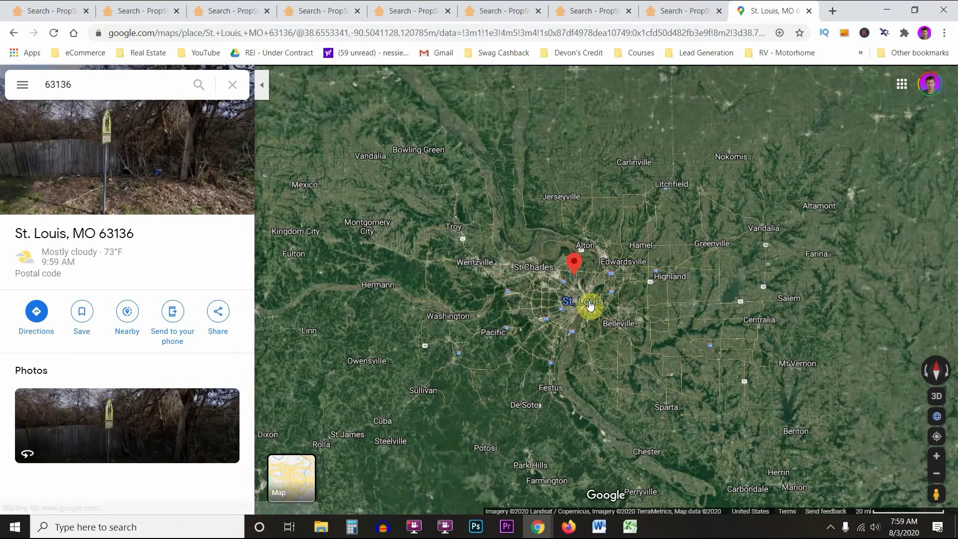
pyautogui.scroll(-4, 589, 306)
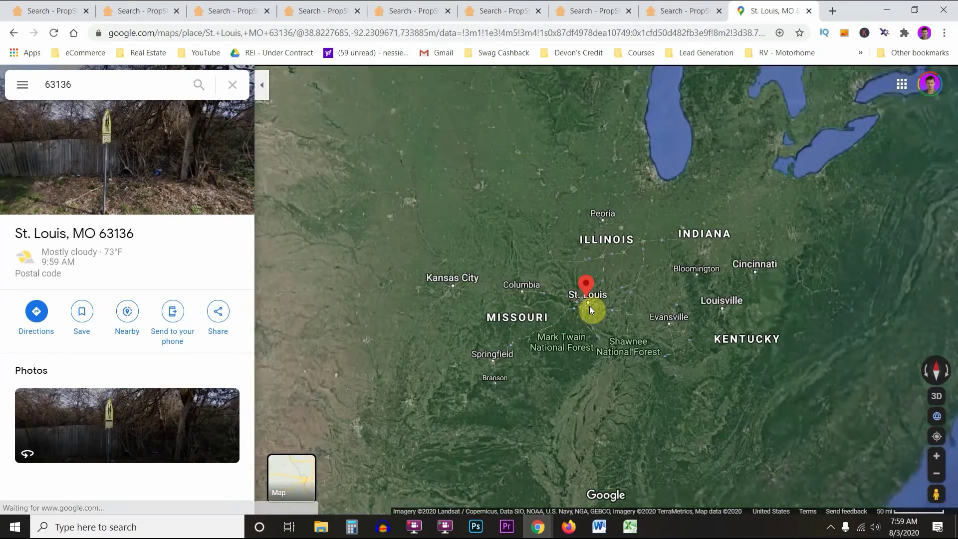
pyautogui.scroll(-2, 581, 348)
pyautogui.moveTo(586, 368); pyautogui.dragTo(712, 335)
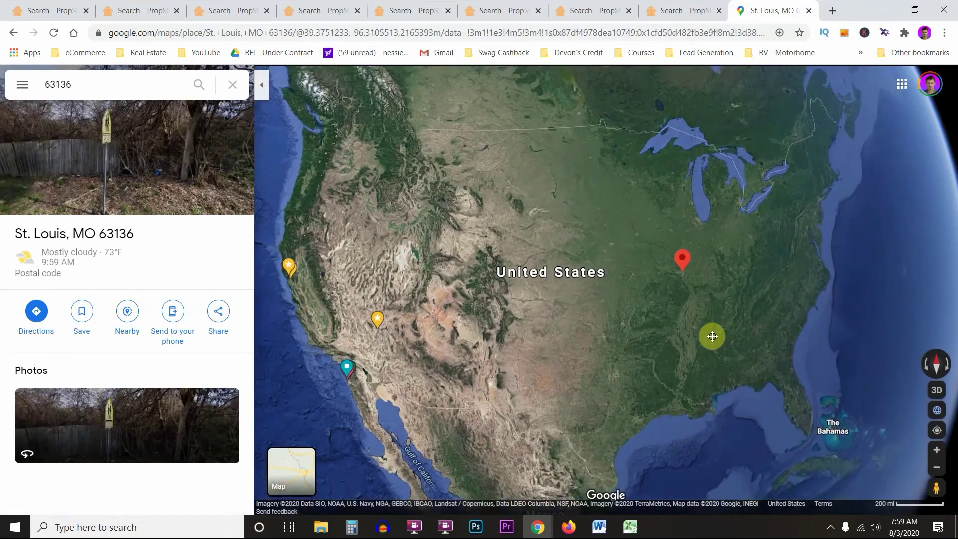
# Step: Glance at Excel, then zoom back into St. Louis and pan south to University City and Forest Park
pyautogui.hotkey('alt', 'Tab')
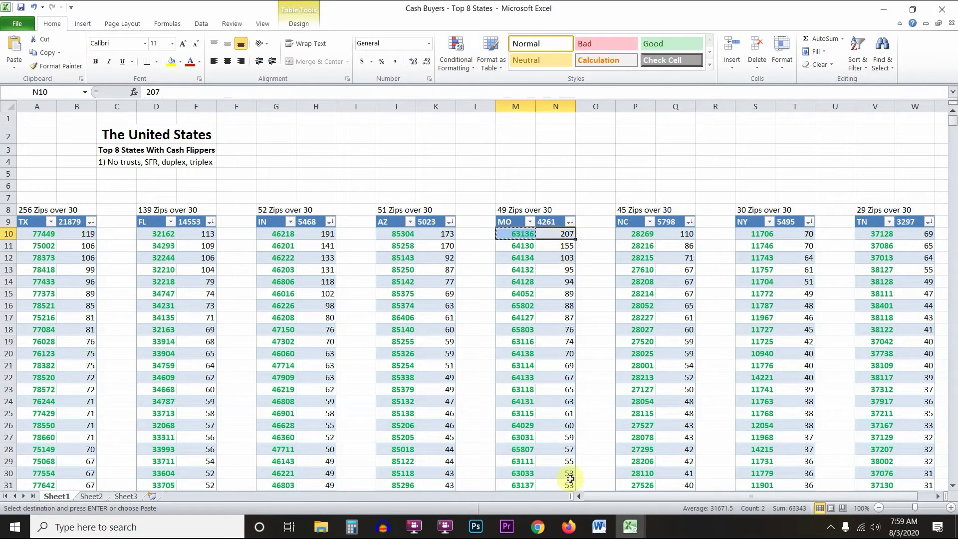
pyautogui.moveTo(535, 528)
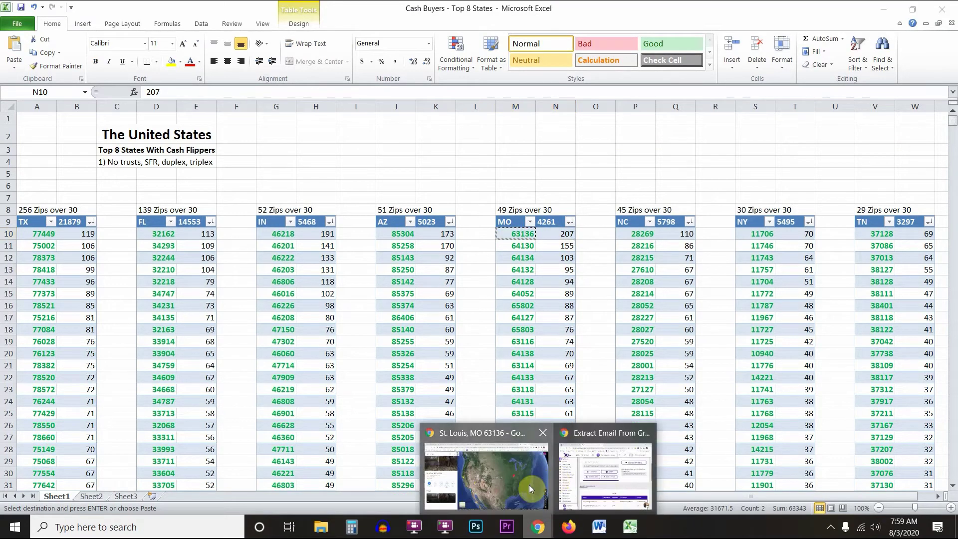
pyautogui.click(529, 484)
pyautogui.scroll(5, 648, 344)
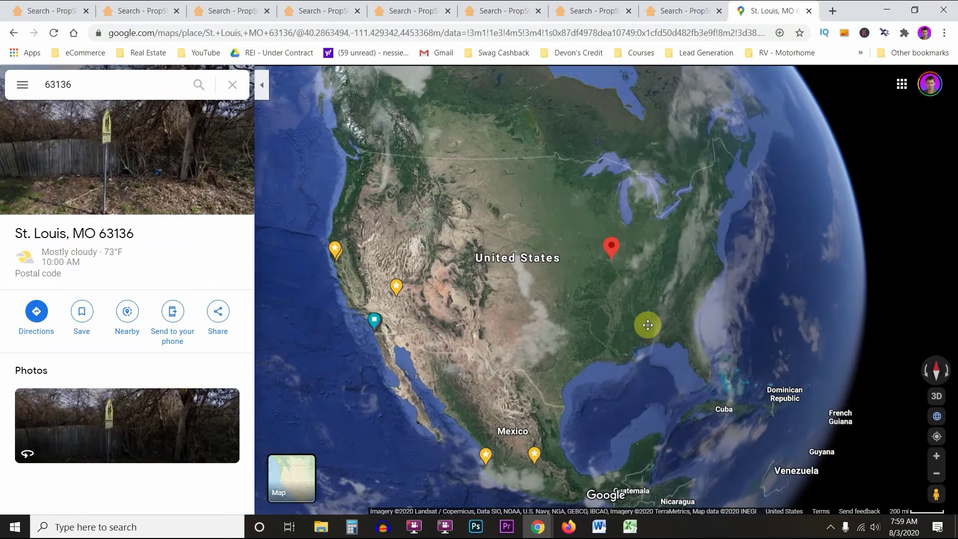
pyautogui.scroll(7, 588, 277)
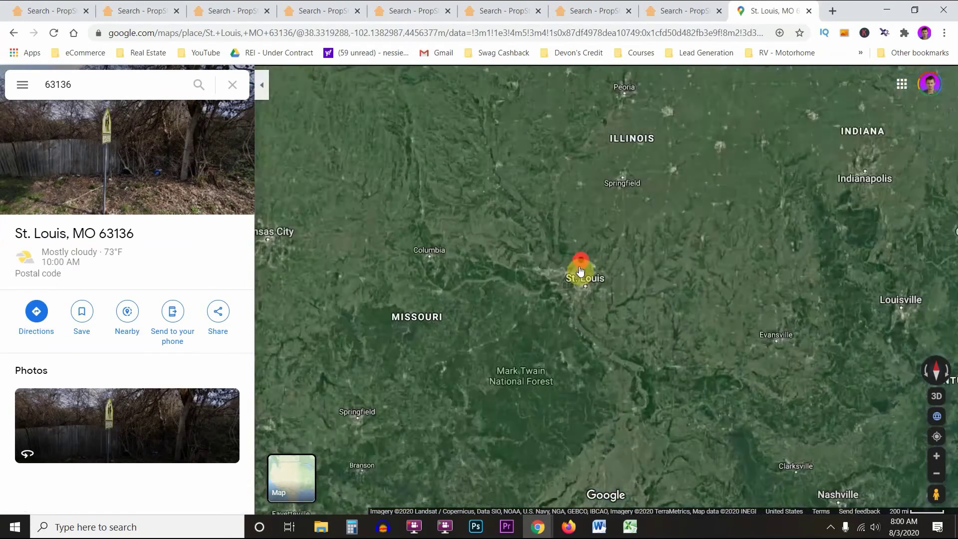
pyautogui.scroll(3, 591, 153)
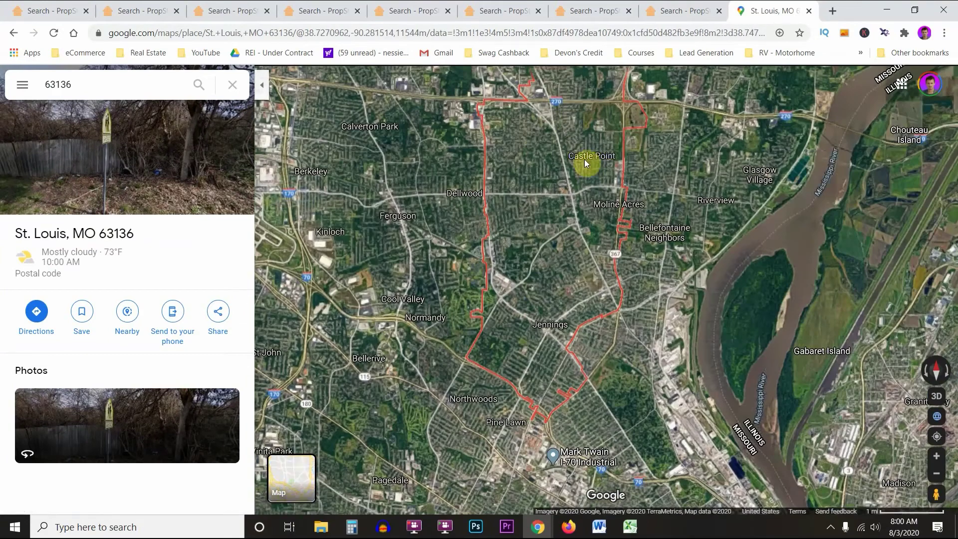
pyautogui.scroll(-2, 583, 136)
pyautogui.scroll(2, 403, 197)
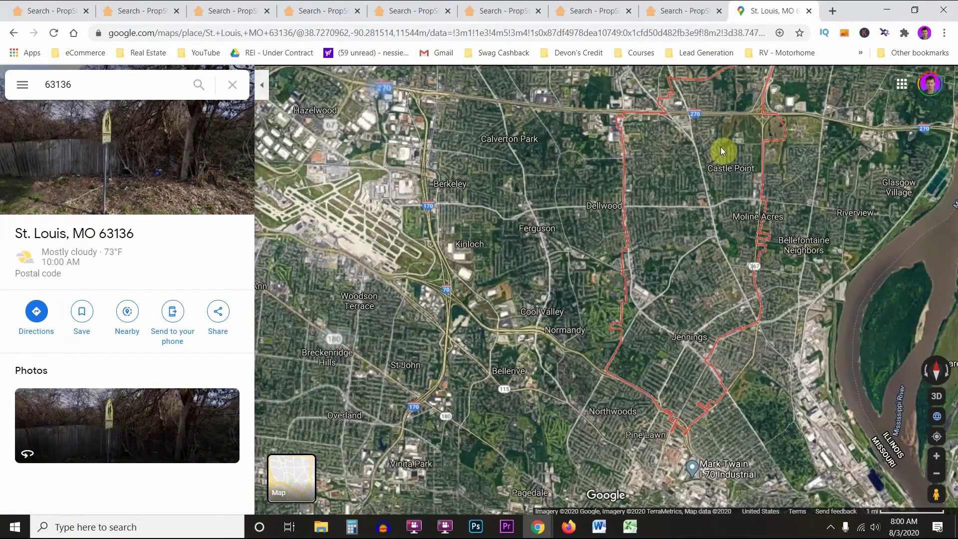
pyautogui.moveTo(741, 316); pyautogui.dragTo(648, 139)
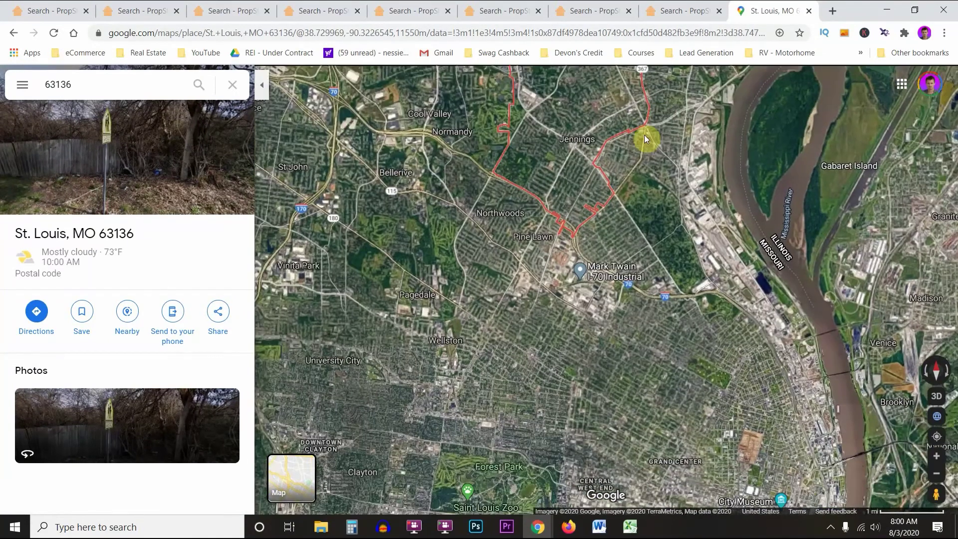
pyautogui.scroll(-2, 623, 162)
pyautogui.scroll(3, 607, 237)
pyautogui.scroll(-1, 507, 331)
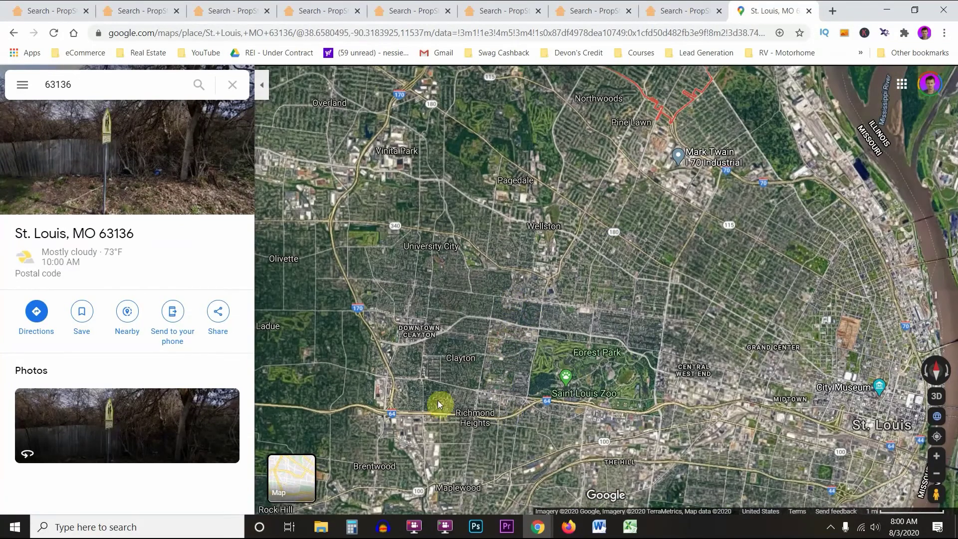
# Step: Pan back north to the 63136 boundary, zoom around it, and return to the Excel workbook
pyautogui.moveTo(408, 301); pyautogui.dragTo(360, 379)
pyautogui.moveTo(513, 403); pyautogui.dragTo(511, 233)
pyautogui.scroll(4, 517, 111)
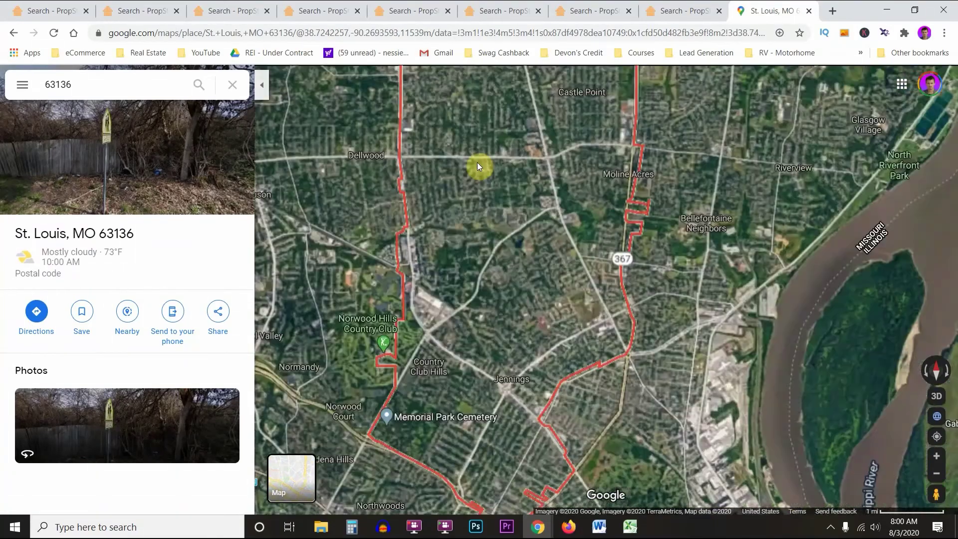
pyautogui.scroll(4, 439, 176)
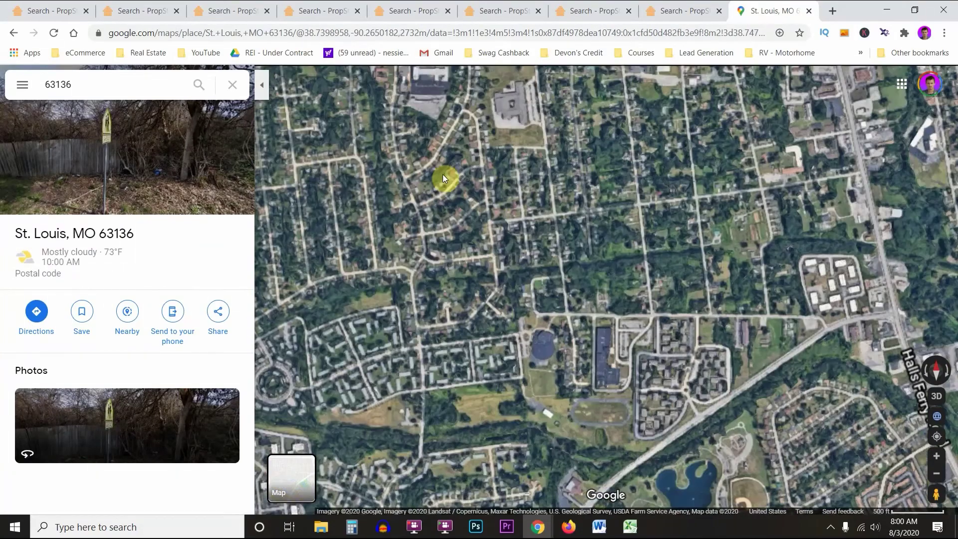
pyautogui.scroll(4, 470, 198)
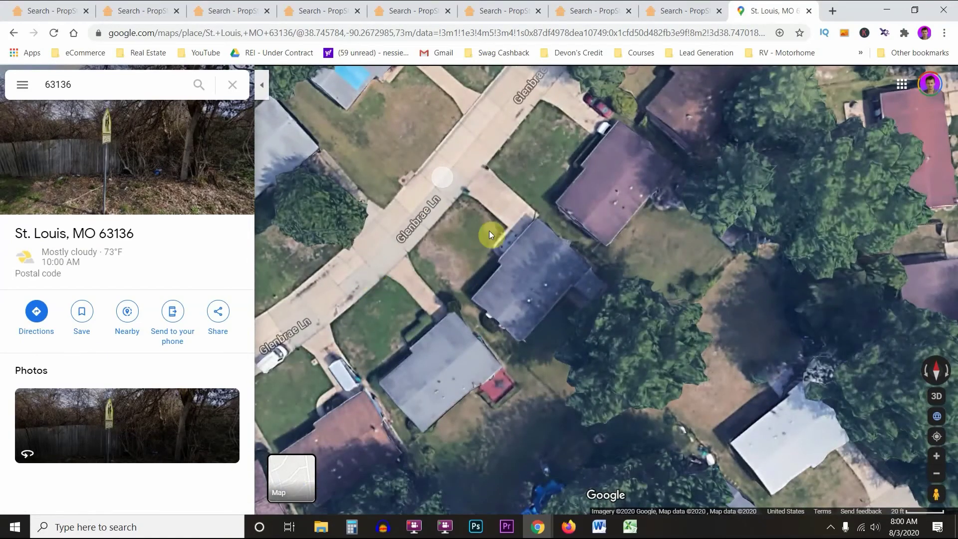
pyautogui.scroll(-8, 489, 233)
pyautogui.scroll(-3, 622, 236)
pyautogui.scroll(-2, 557, 244)
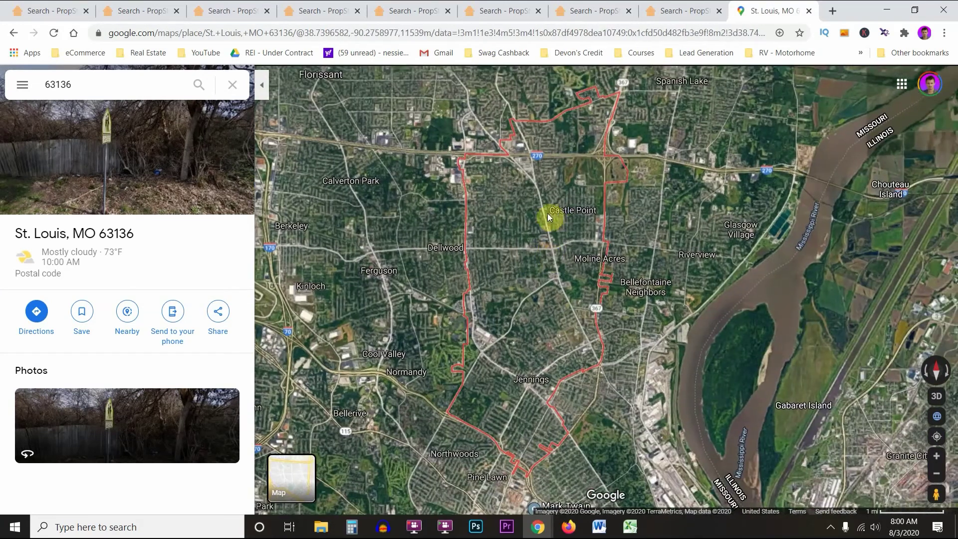
pyautogui.hotkey('alt', 'Tab')
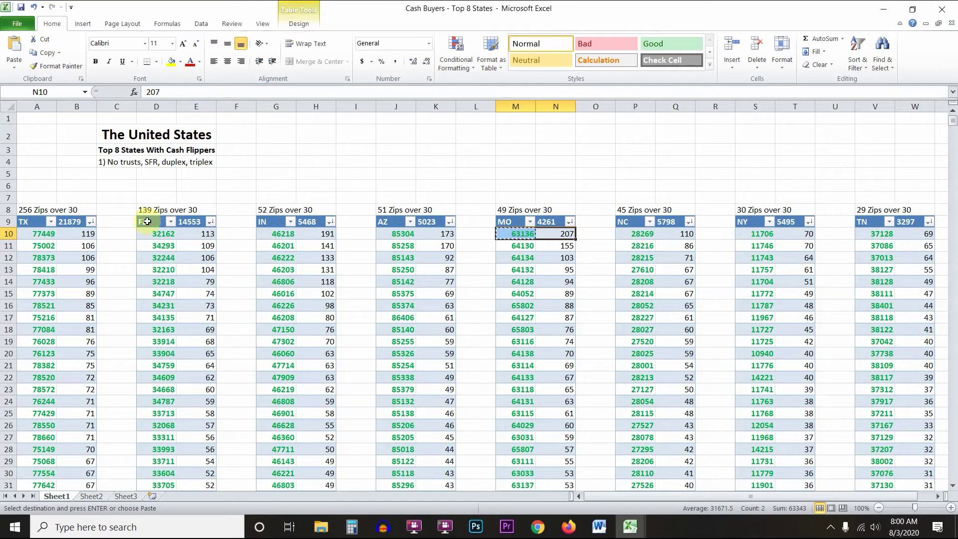
pyautogui.moveTo(50, 234); pyautogui.dragTo(49, 341)
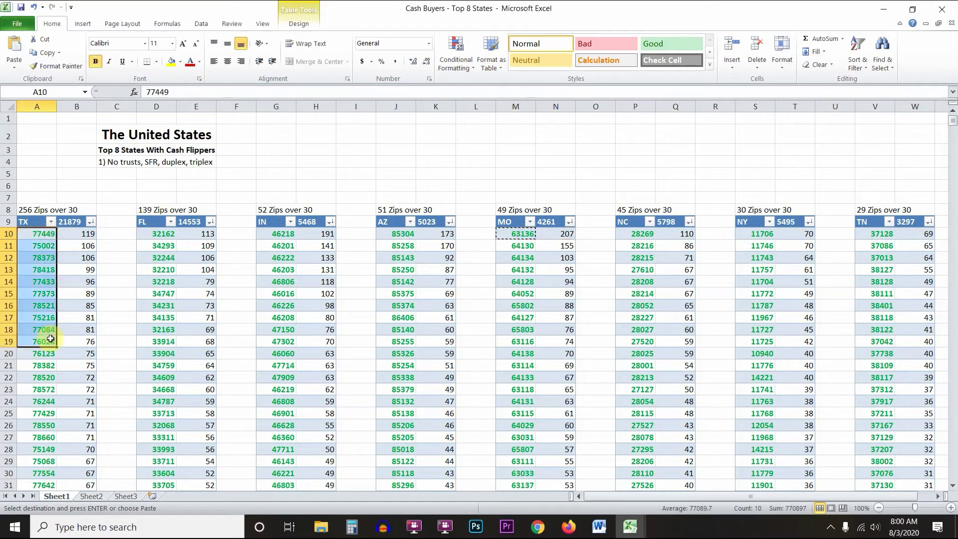
pyautogui.scroll(-11, 75, 341)
pyautogui.scroll(-16, 37, 368)
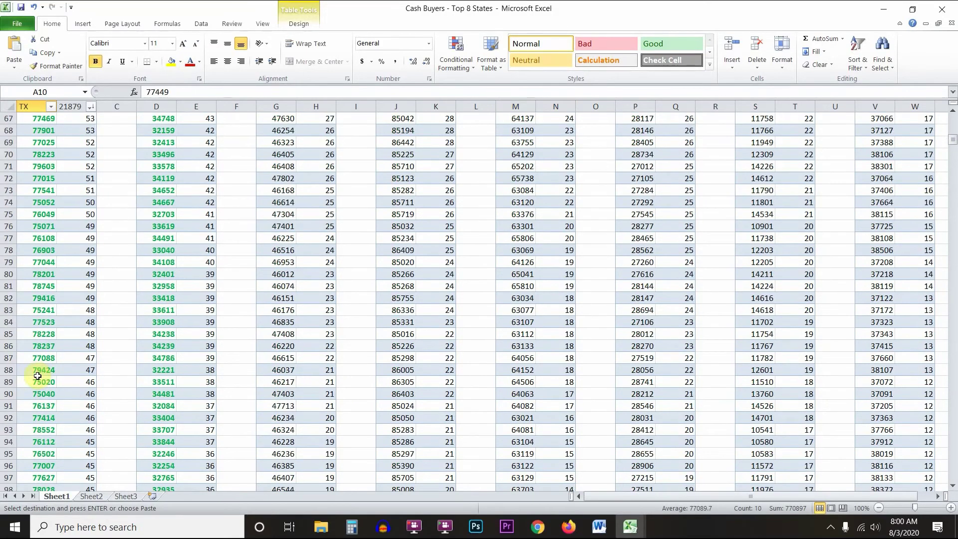
pyautogui.scroll(11, 39, 379)
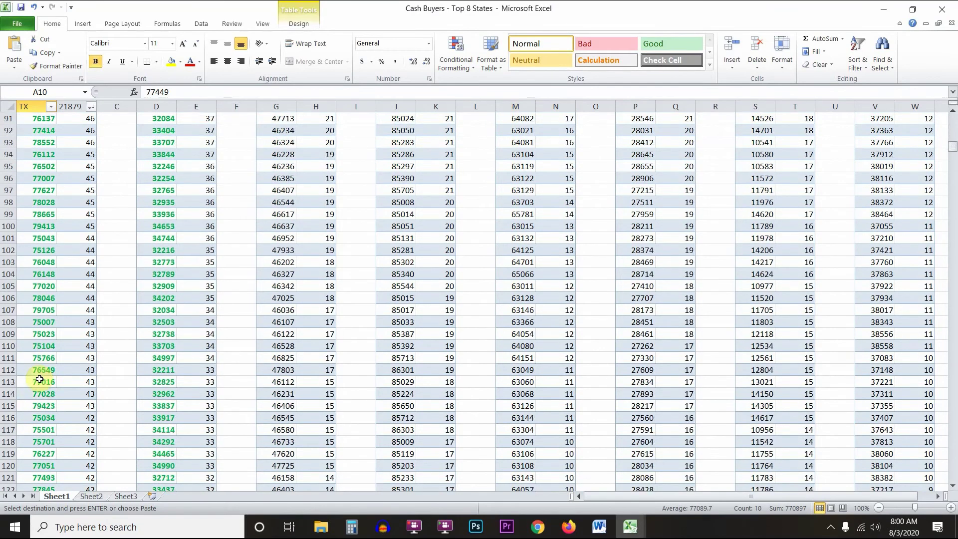
pyautogui.scroll(16, 41, 366)
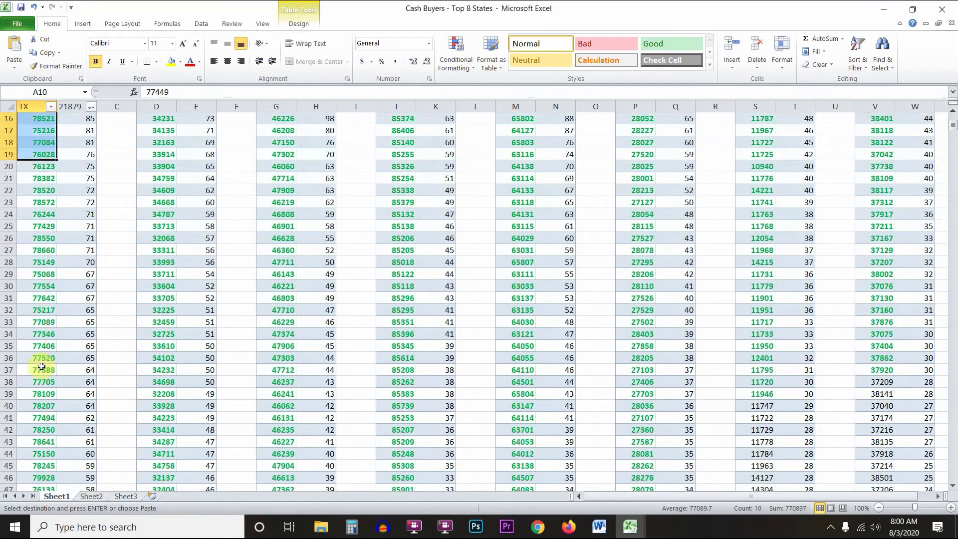
pyautogui.moveTo(33, 211)
pyautogui.mouseDown()
pyautogui.moveTo(68, 222)
pyautogui.moveTo(36, 208)
pyautogui.mouseUp()
pyautogui.click(78, 210)
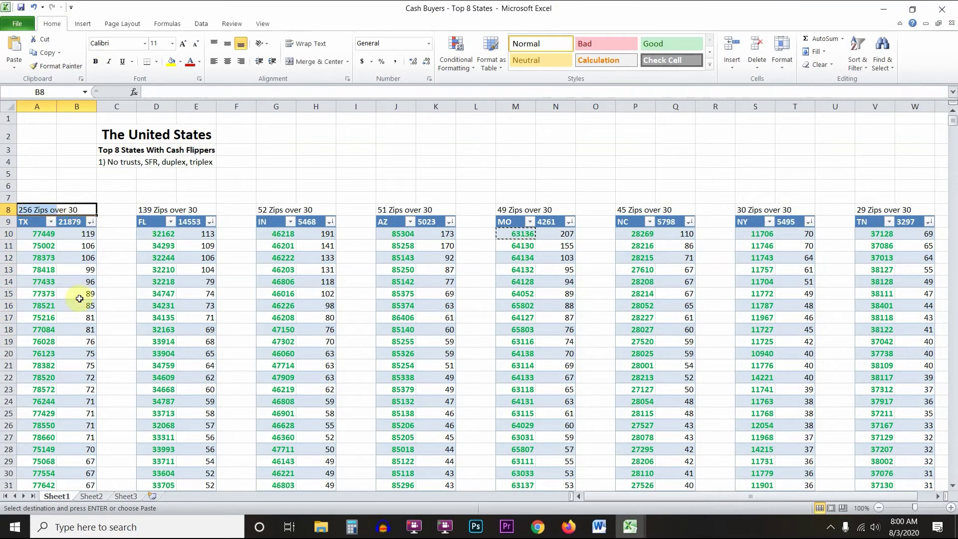
pyautogui.scroll(-20, 210, 324)
pyautogui.scroll(-16, 209, 331)
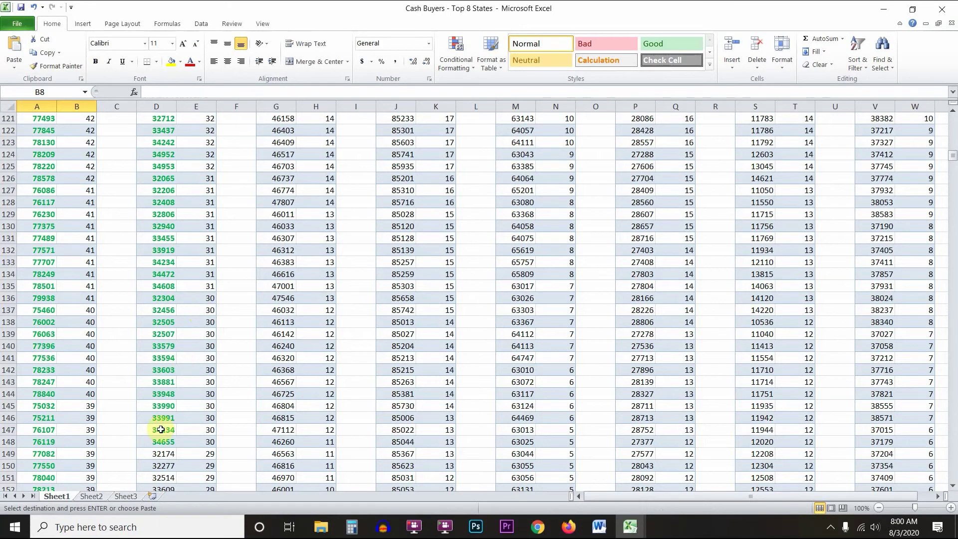
pyautogui.moveTo(163, 442); pyautogui.dragTo(205, 224)
pyautogui.scroll(20, 205, 224)
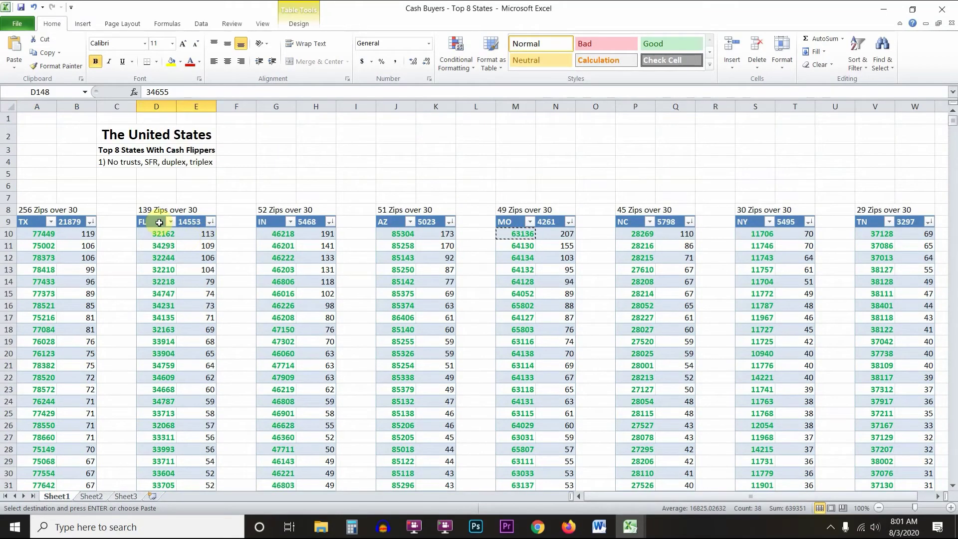
pyautogui.click(274, 149)
pyautogui.write('5')
pyautogui.click(303, 199)
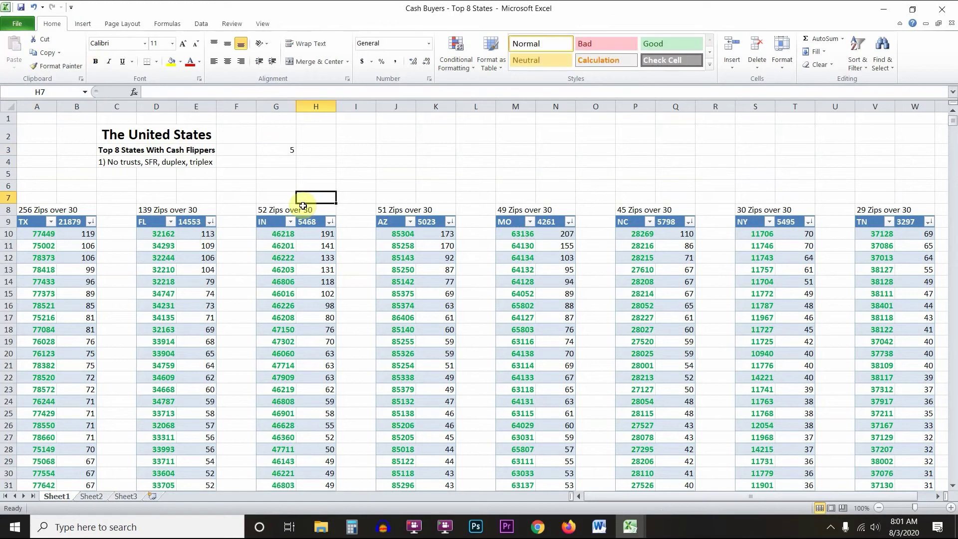
pyautogui.click(317, 154)
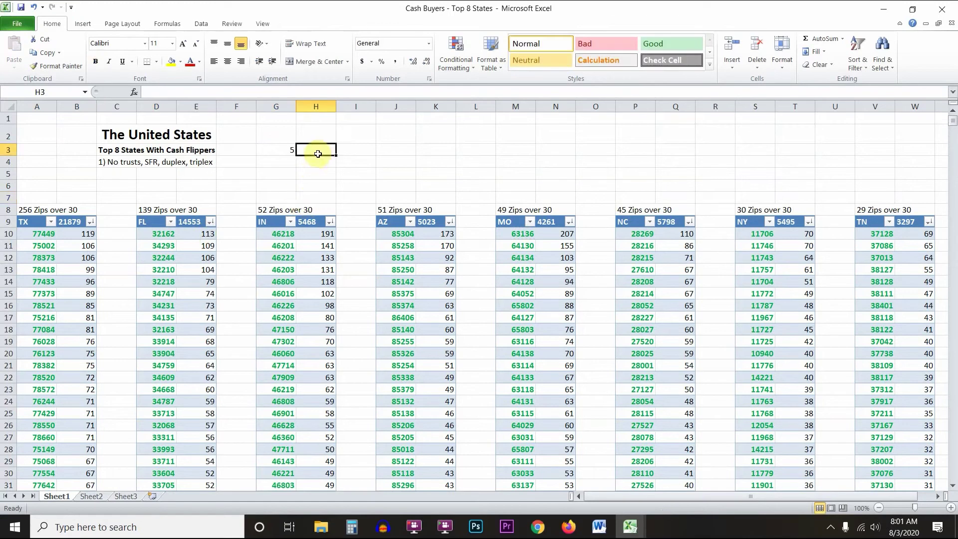
pyautogui.click(320, 138)
pyautogui.write('5')
pyautogui.click(323, 153)
pyautogui.write('1')
pyautogui.click(321, 174)
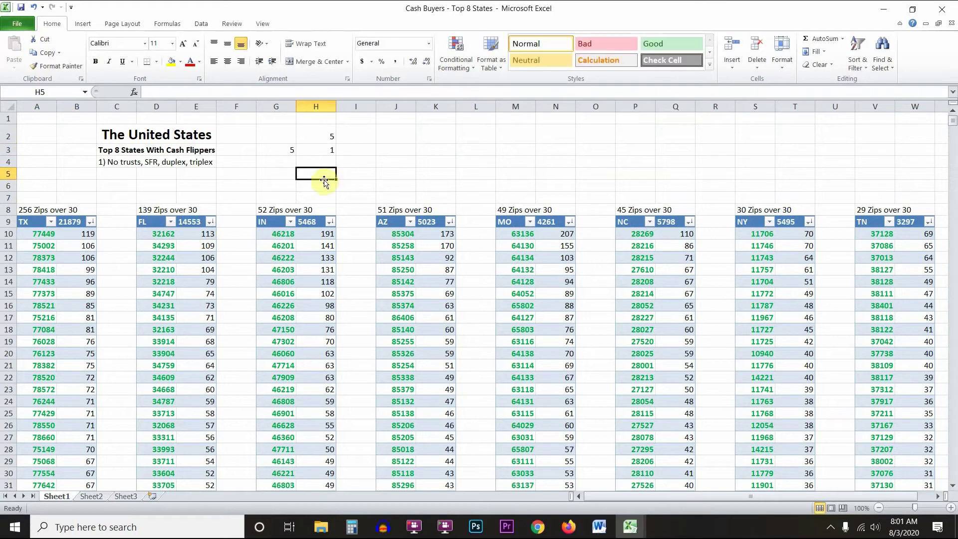
pyautogui.click(322, 136)
pyautogui.write('2')
pyautogui.click(324, 149)
pyautogui.write('2')
pyautogui.click(325, 177)
pyautogui.moveTo(336, 149); pyautogui.dragTo(289, 141)
pyautogui.press('Delete')
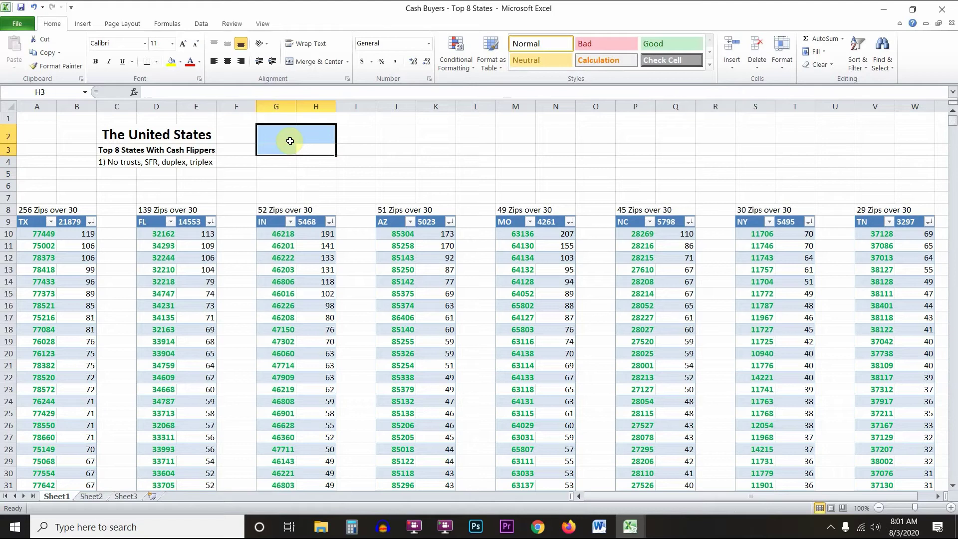
pyautogui.moveTo(149, 222); pyautogui.dragTo(209, 353)
pyautogui.moveTo(37, 209); pyautogui.dragTo(77, 353)
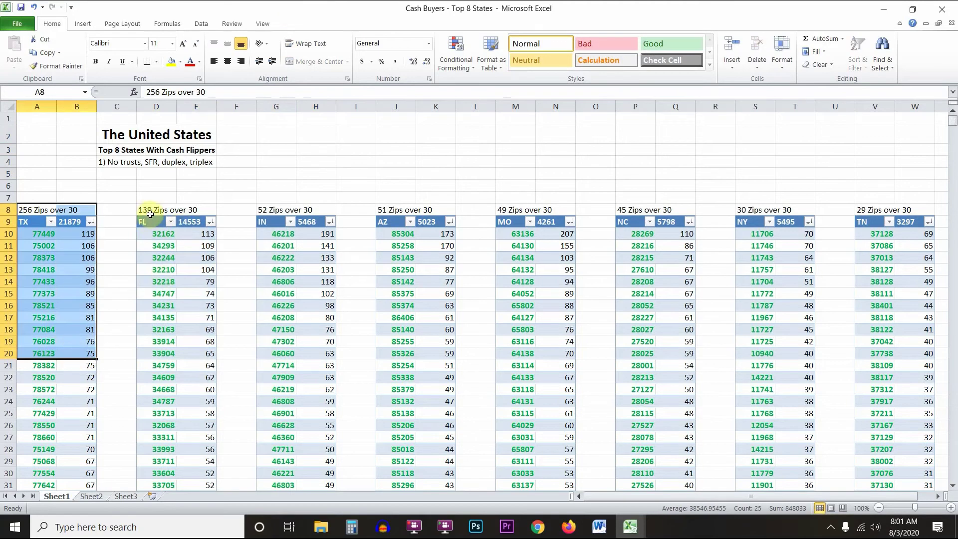
pyautogui.moveTo(149, 213); pyautogui.dragTo(204, 365)
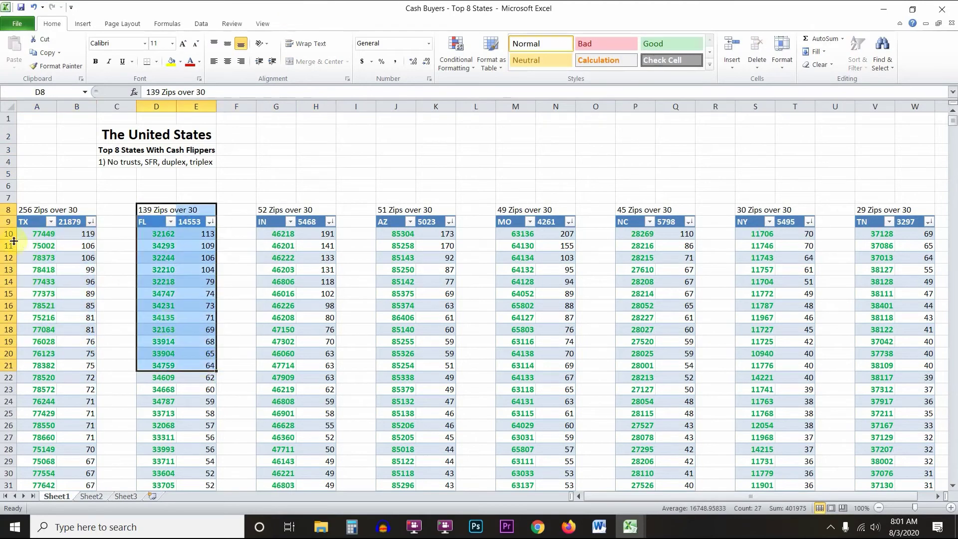
pyautogui.click(31, 209)
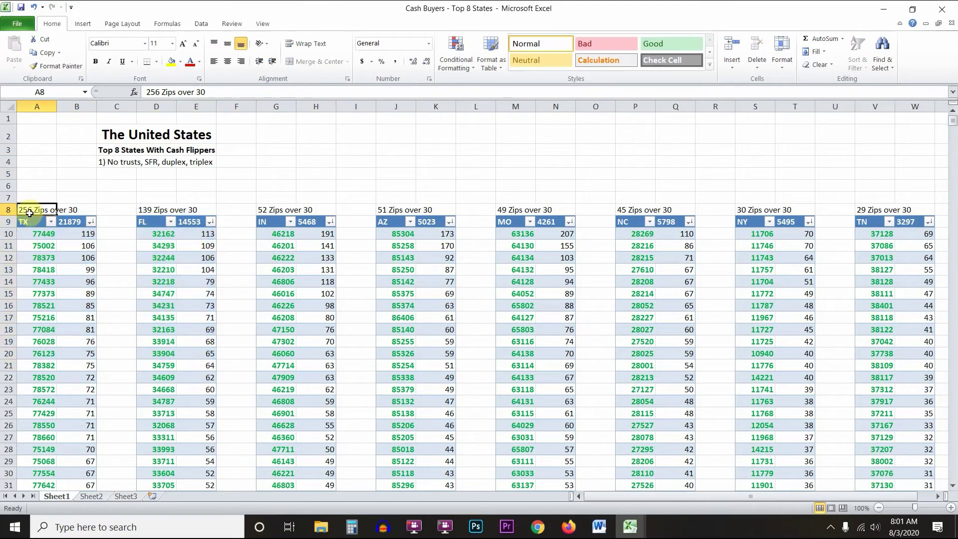
pyautogui.moveTo(29, 213); pyautogui.dragTo(64, 355)
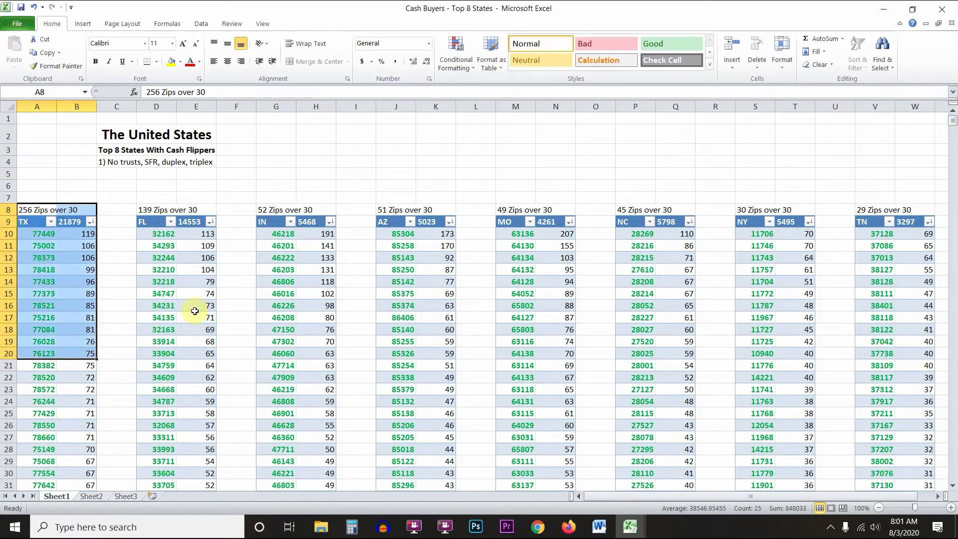
pyautogui.moveTo(262, 210); pyautogui.dragTo(276, 331)
pyautogui.moveTo(143, 210); pyautogui.dragTo(200, 329)
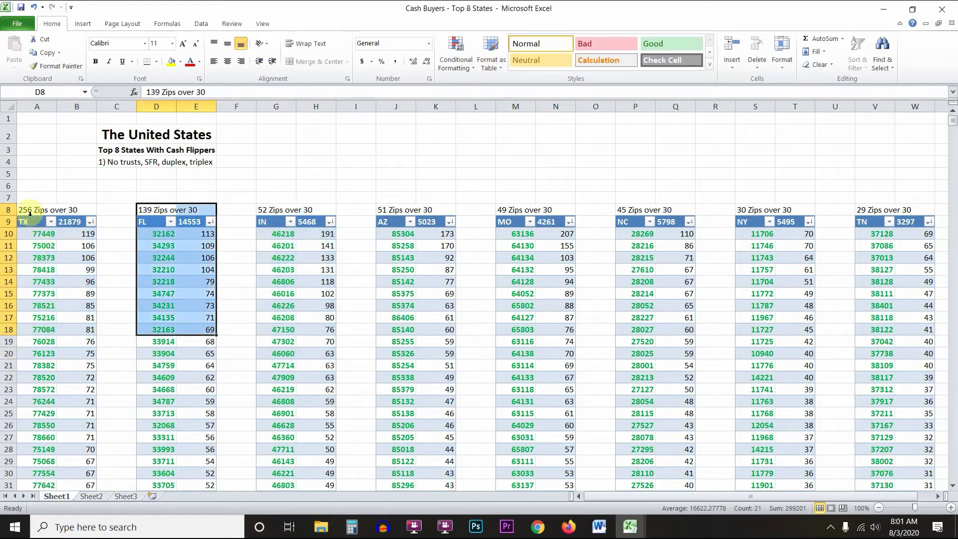
pyautogui.click(35, 234)
pyautogui.hotkey('ctrl', 'shift', 'Down')
pyautogui.hotkey('shift', 'Right')
pyautogui.moveTo(31, 209); pyautogui.dragTo(89, 331)
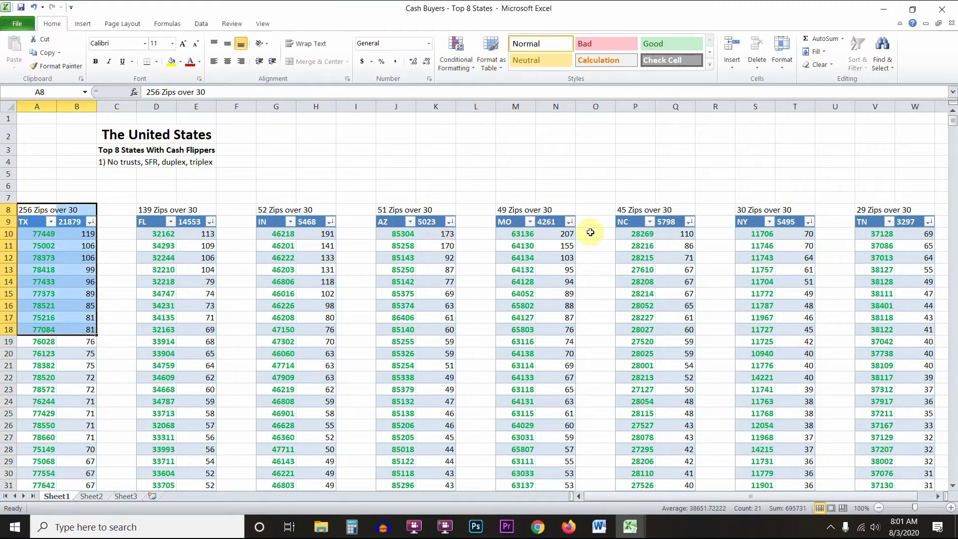
pyautogui.moveTo(523, 234); pyautogui.dragTo(549, 234)
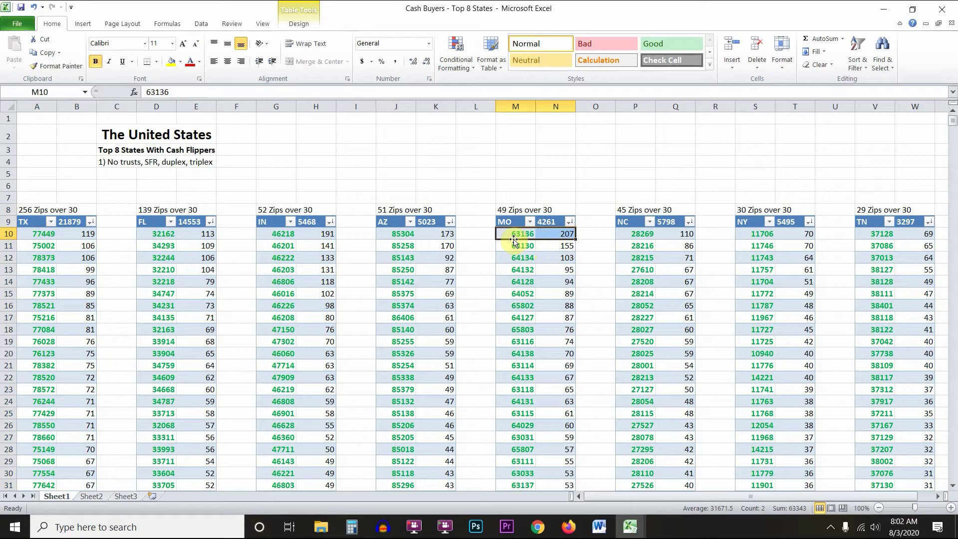
pyautogui.click(529, 232)
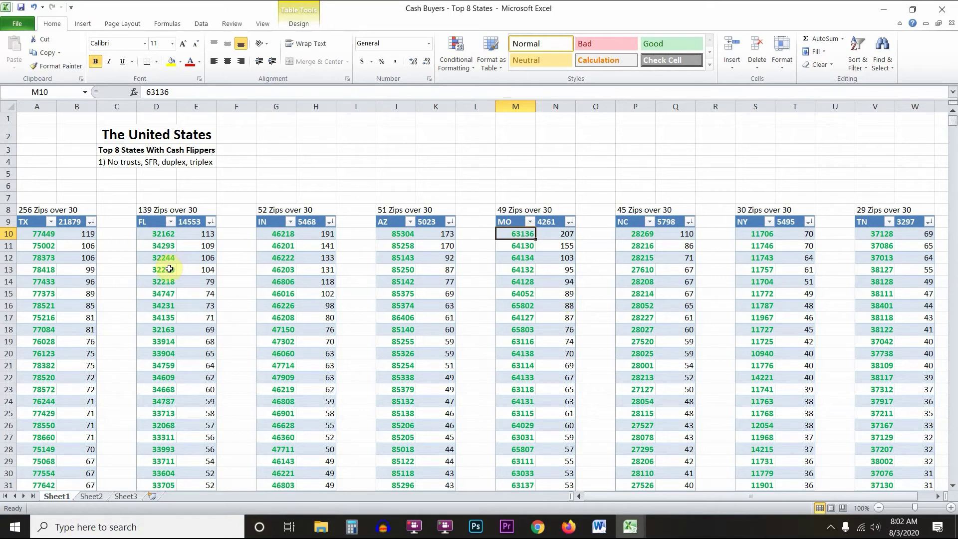
pyautogui.scroll(-1, 136, 262)
pyautogui.click(45, 193)
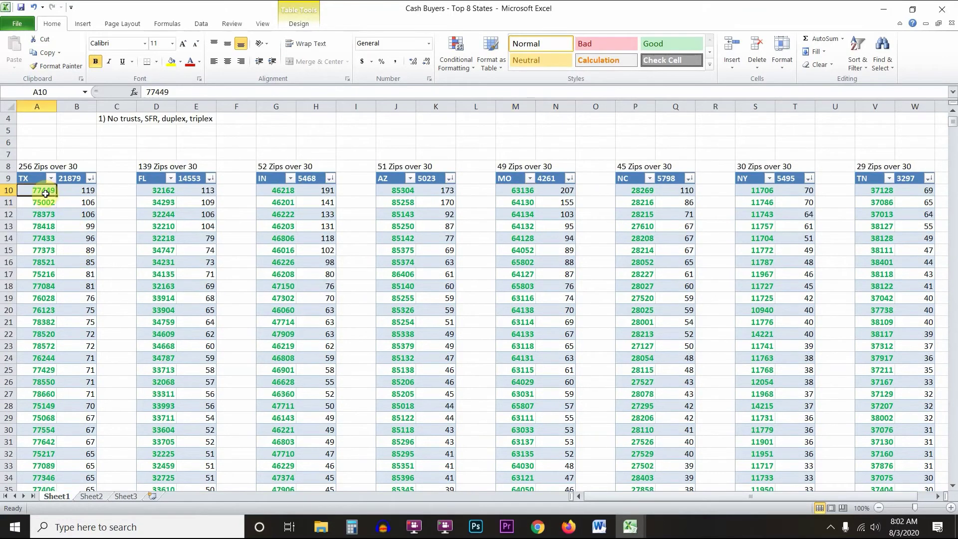
pyautogui.scroll(1, 100, 254)
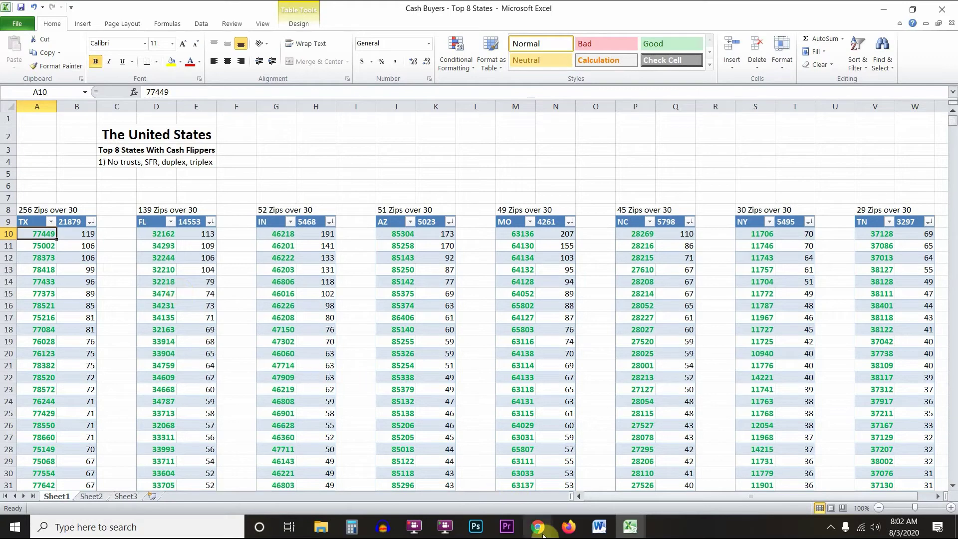
pyautogui.moveTo(542, 534)
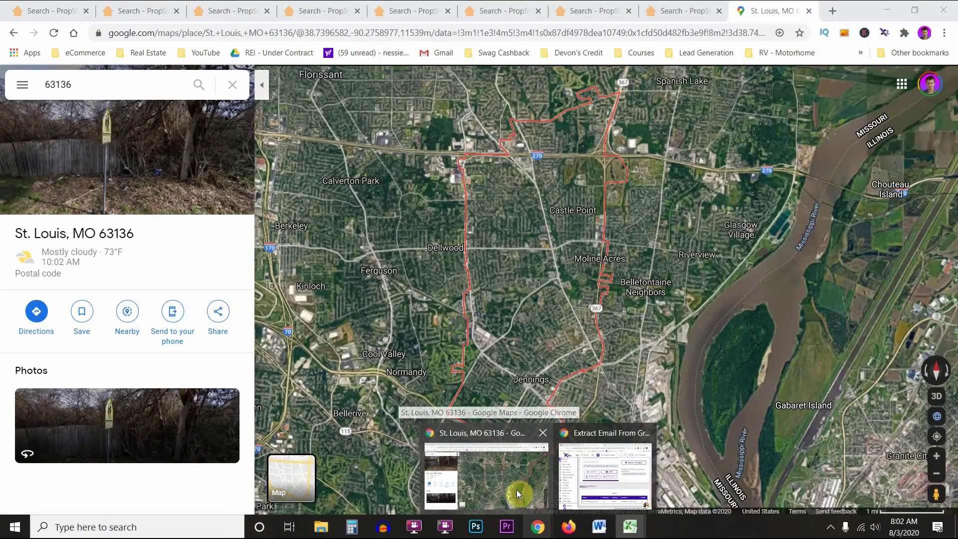
# Step: Zoom out around the outlined 63136 area, glance at PropStream, and return to the Cash Buyers workbook
pyautogui.click(515, 488)
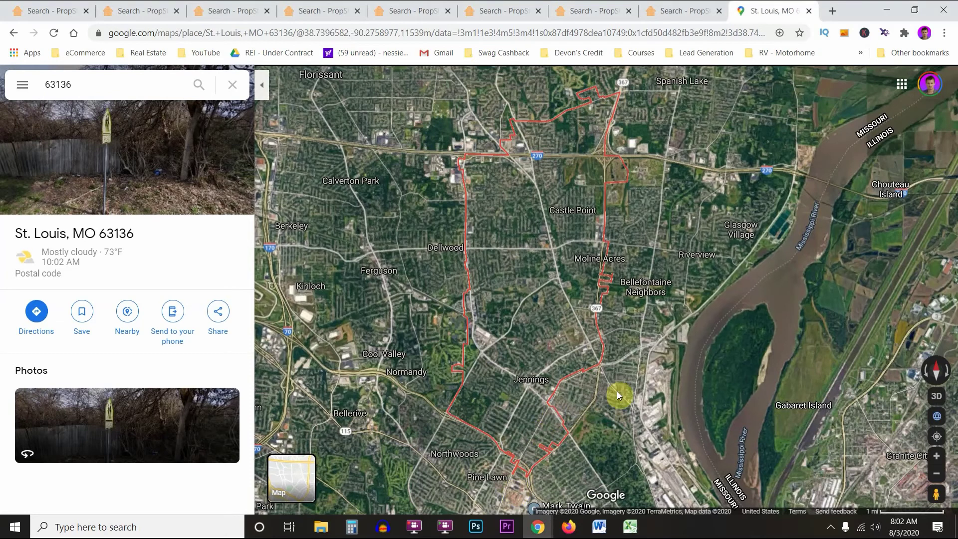
pyautogui.scroll(-2, 610, 385)
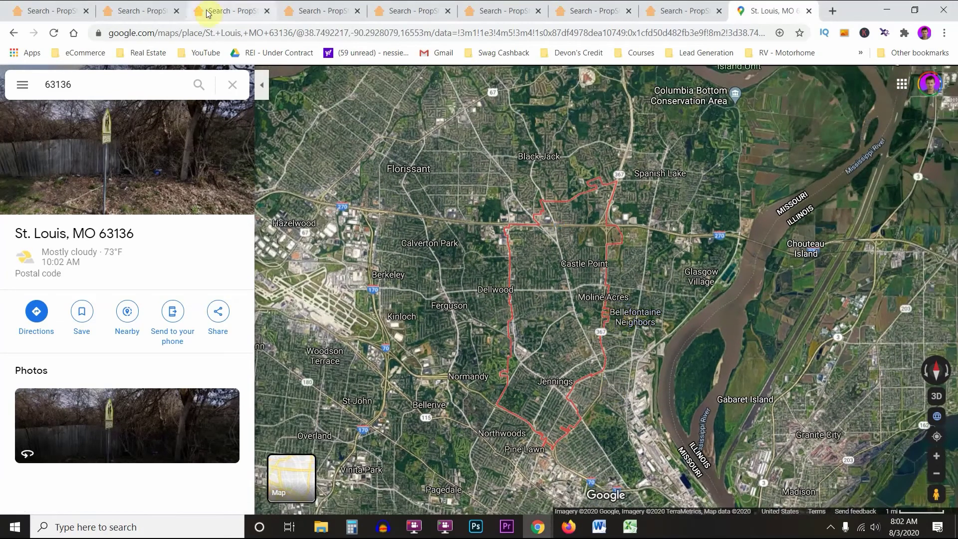
pyautogui.click(70, 11)
pyautogui.hotkey('alt', 'Tab')
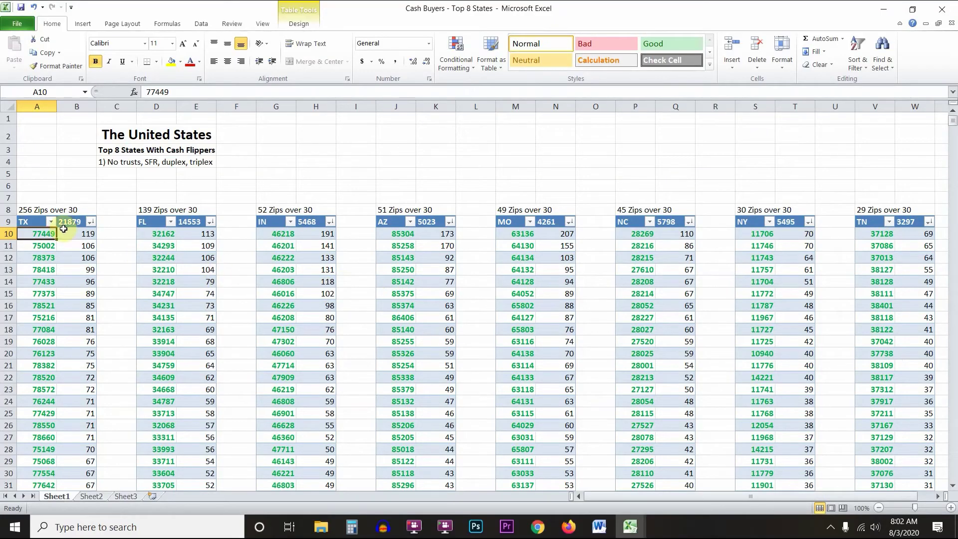
pyautogui.moveTo(34, 210); pyautogui.dragTo(79, 426)
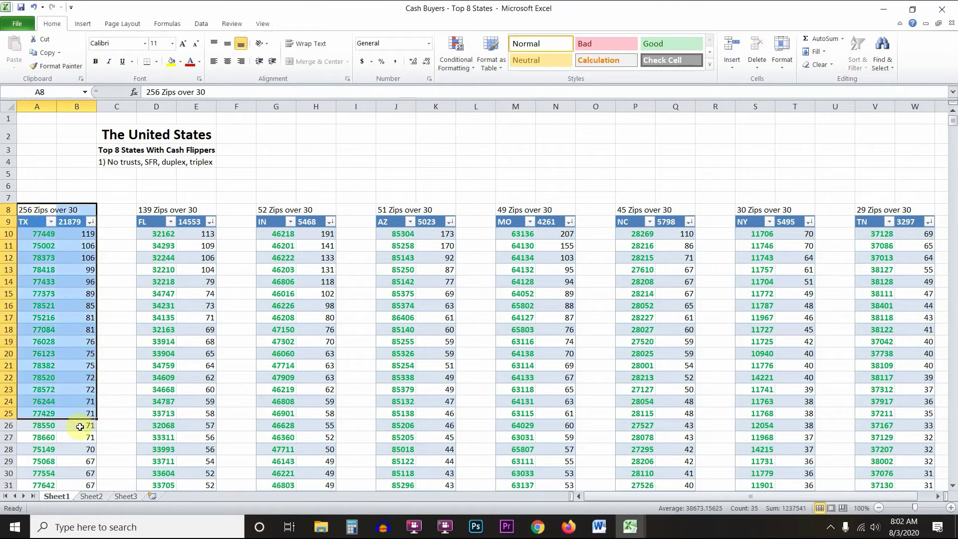
pyautogui.click(280, 144)
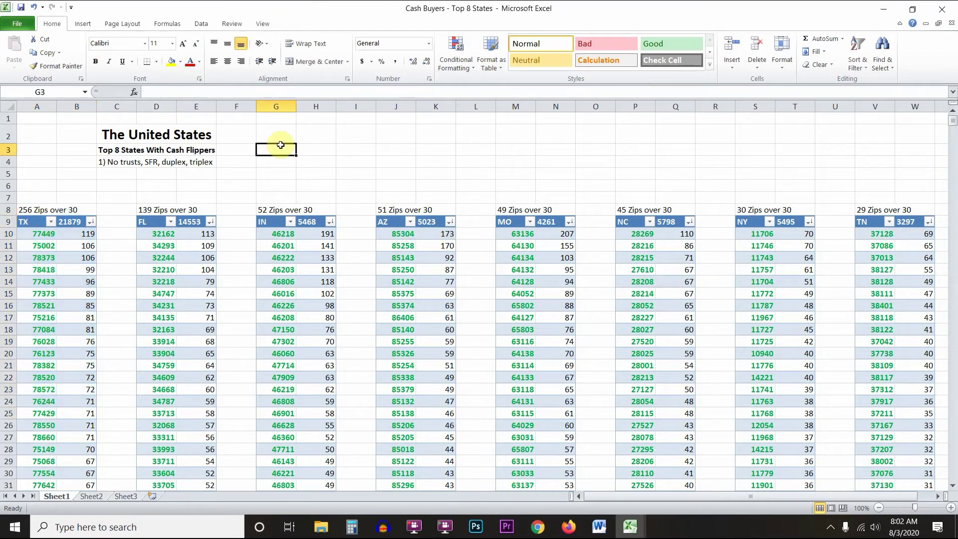
pyautogui.write('cash')
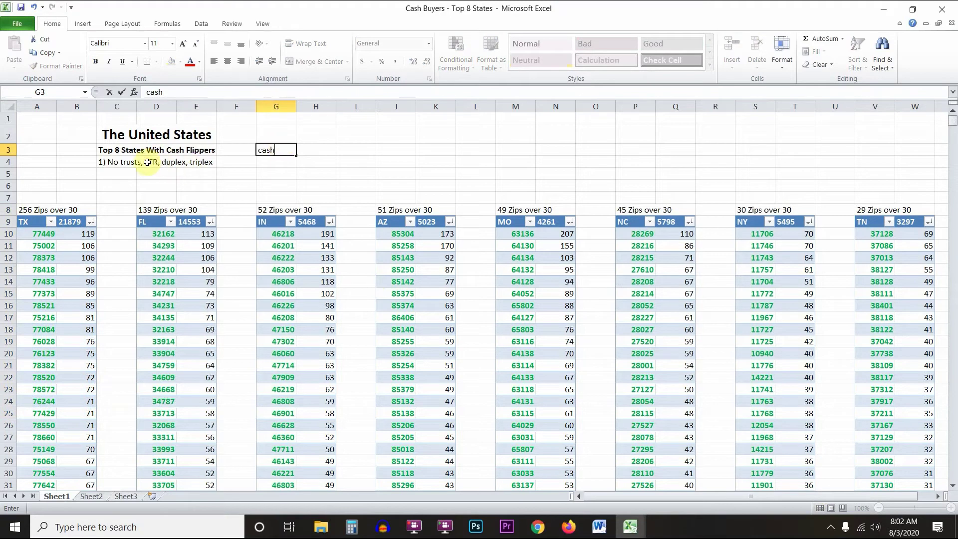
pyautogui.click(278, 164)
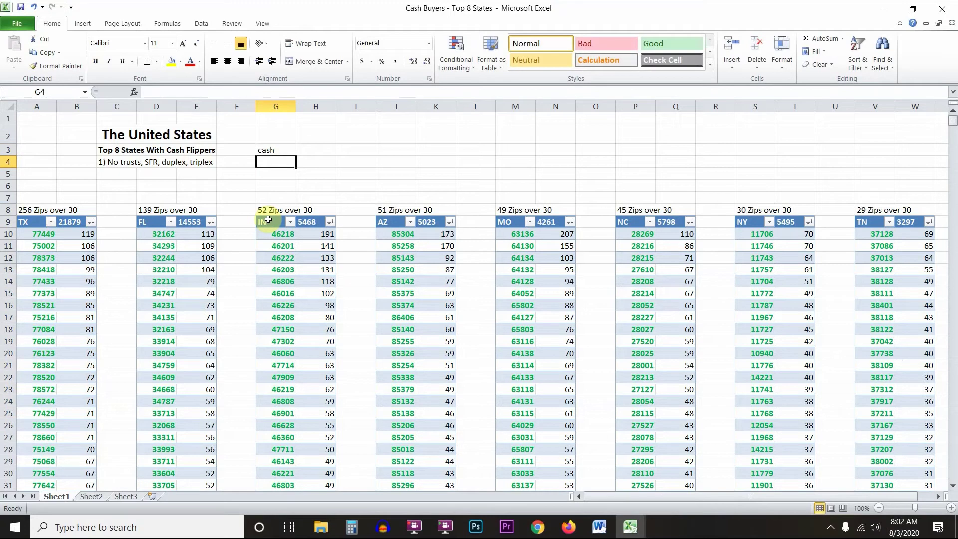
pyautogui.write('hold')
pyautogui.press('Return')
pyautogui.write('rent')
pyautogui.press('Up')
pyautogui.press('Up')
pyautogui.press('Up')
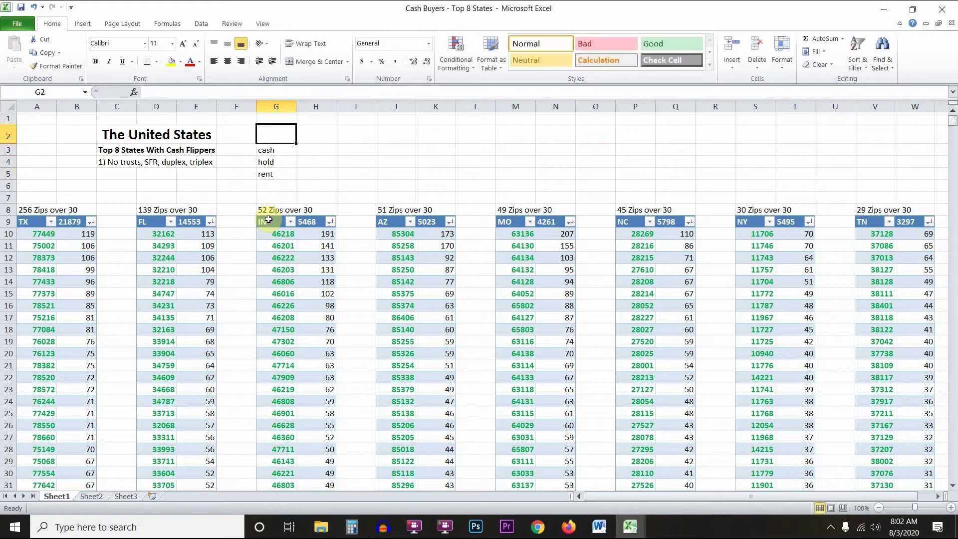
pyautogui.write('Vacation rental')
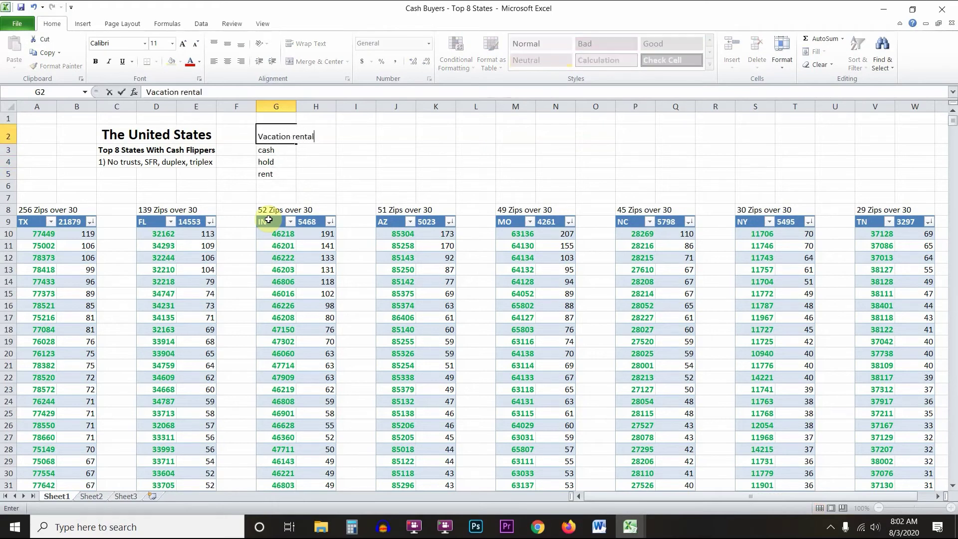
pyautogui.press('Return')
pyautogui.press('Up')
pyautogui.press('Up')
pyautogui.write('vacation')
pyautogui.press('BackSpace')
pyautogui.press('Return')
pyautogui.press('Down')
pyautogui.press('Down')
pyautogui.press('Down')
pyautogui.press('Down')
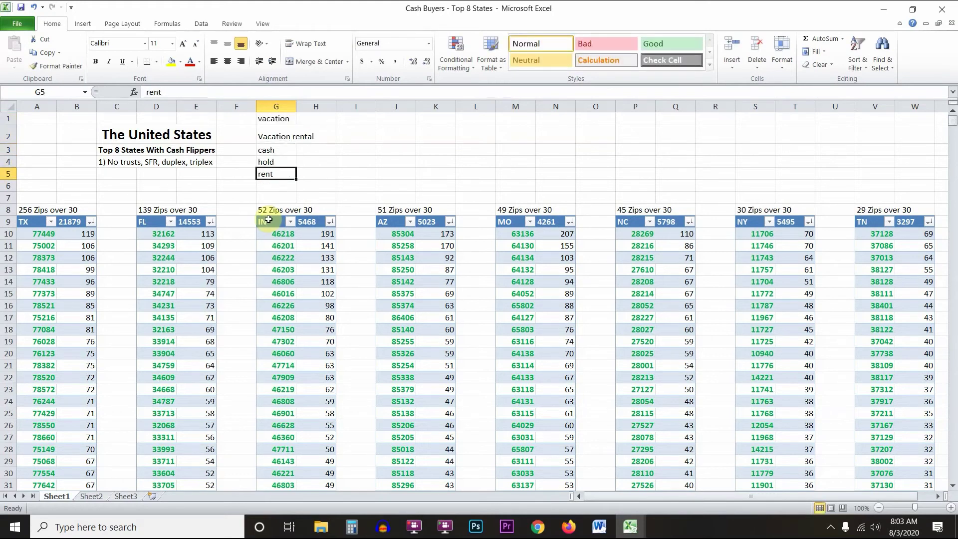
pyautogui.write('1031')
pyautogui.hotkey('ctrl', 'Return')
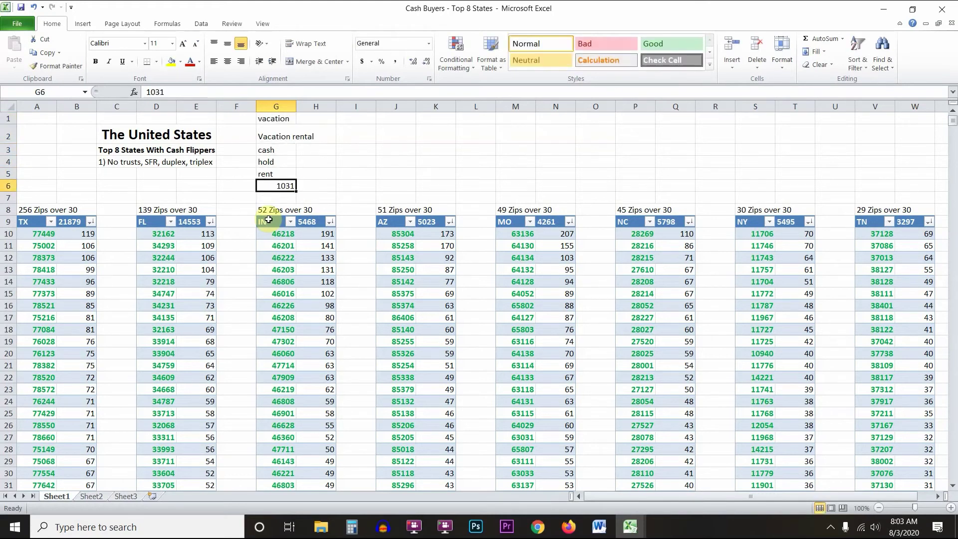
pyautogui.hotkey('shift', 'Up')
pyautogui.hotkey('shift', 'Up')
pyautogui.hotkey('shift', 'Up')
pyautogui.hotkey('shift', 'Up')
pyautogui.hotkey('shift', 'Up')
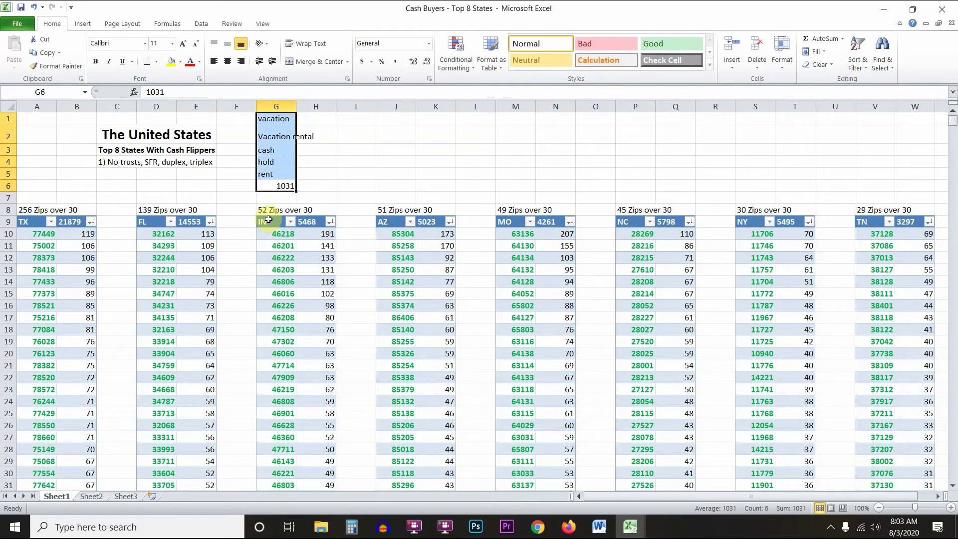
pyautogui.press('Delete')
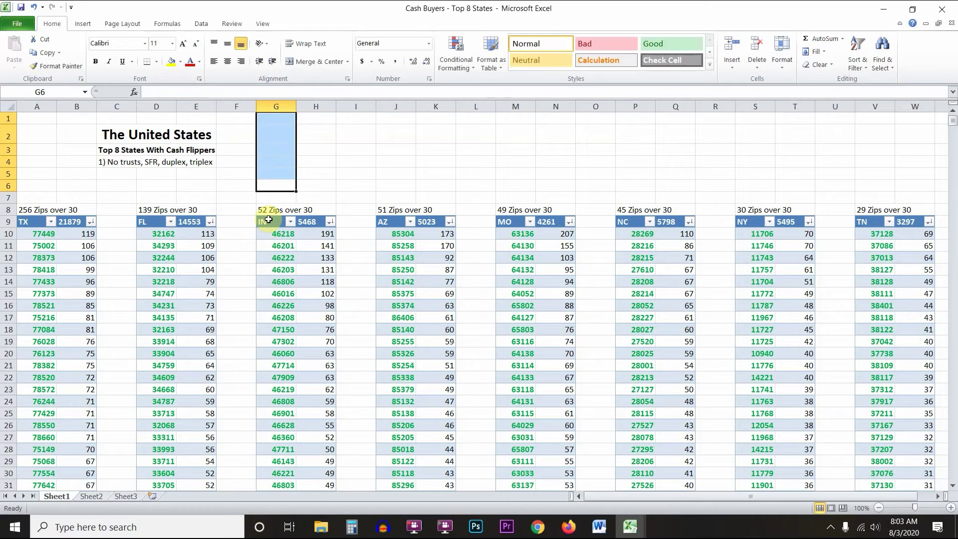
# Step: Compare Missouri's top zip 63136 and its count with every state's top zip in row 10
pyautogui.moveTo(25, 209); pyautogui.dragTo(89, 370)
pyautogui.click(25, 209)
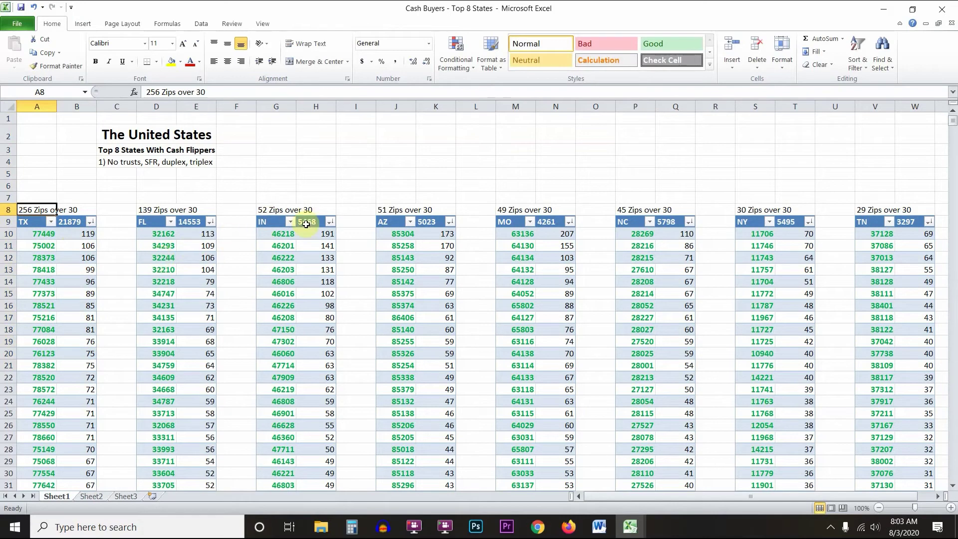
pyautogui.moveTo(537, 235); pyautogui.dragTo(534, 235)
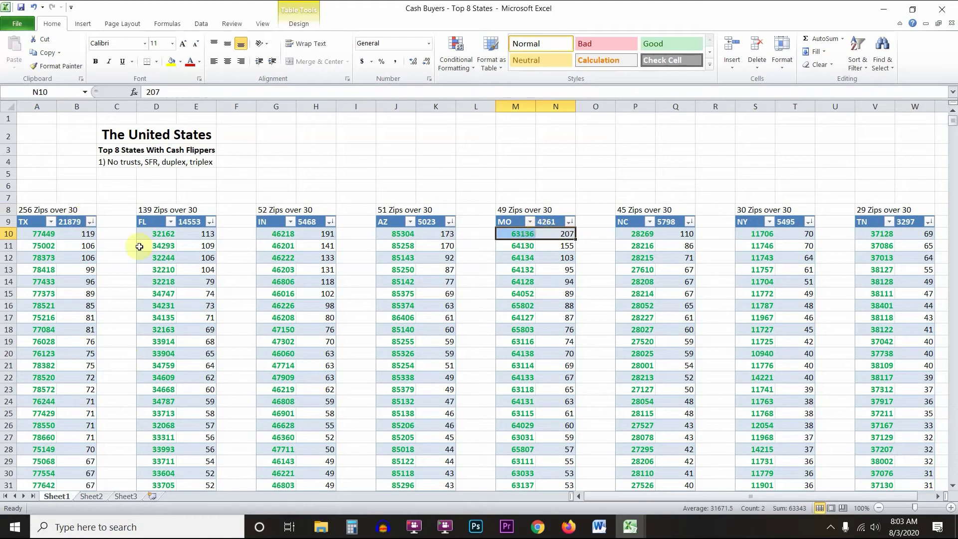
pyautogui.moveTo(48, 233); pyautogui.dragTo(923, 231)
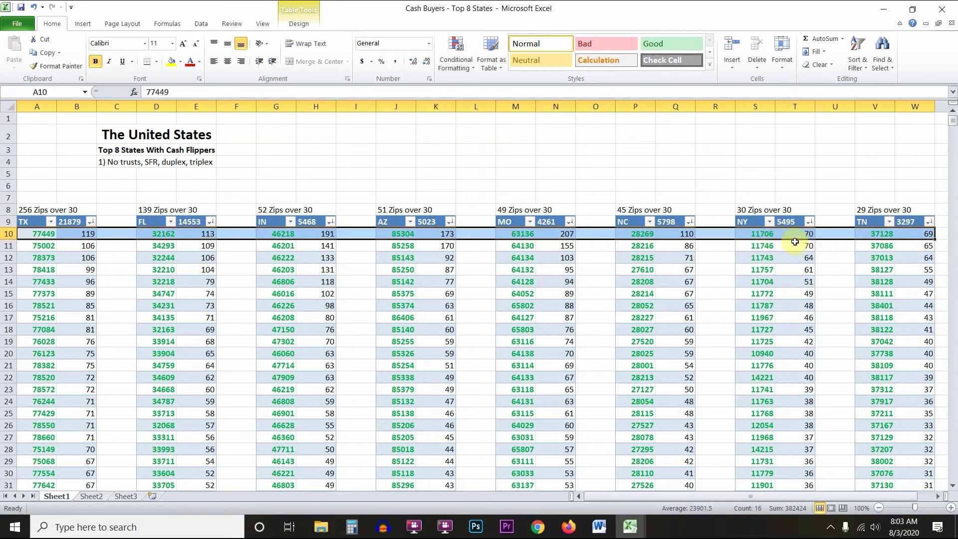
pyautogui.click(44, 238)
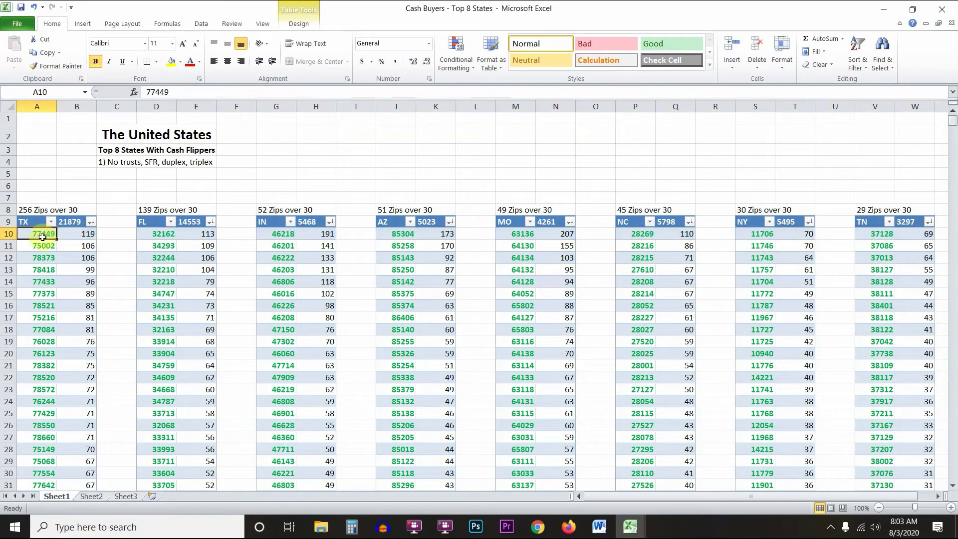
# Step: Rerun the recent 63136, MO search in PropStream
pyautogui.moveTo(537, 526)
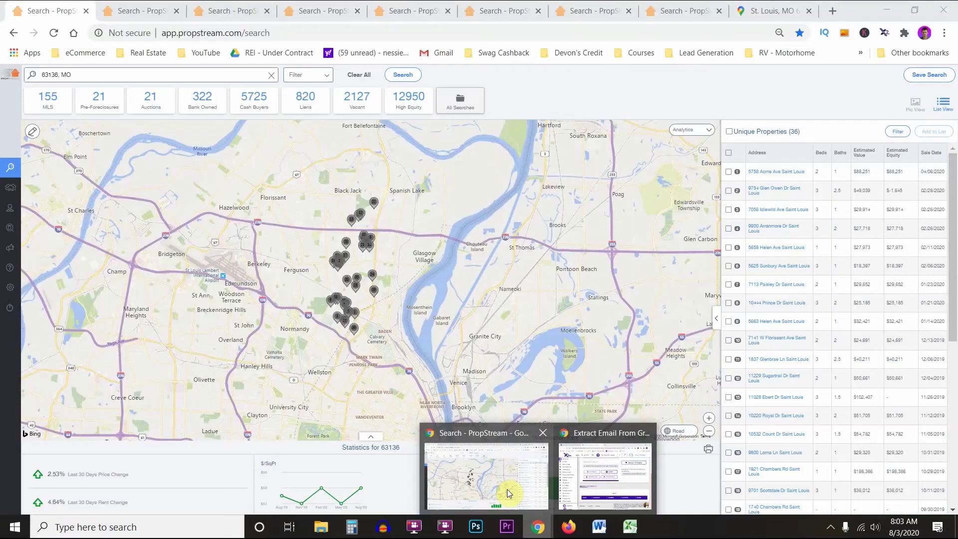
pyautogui.click(507, 492)
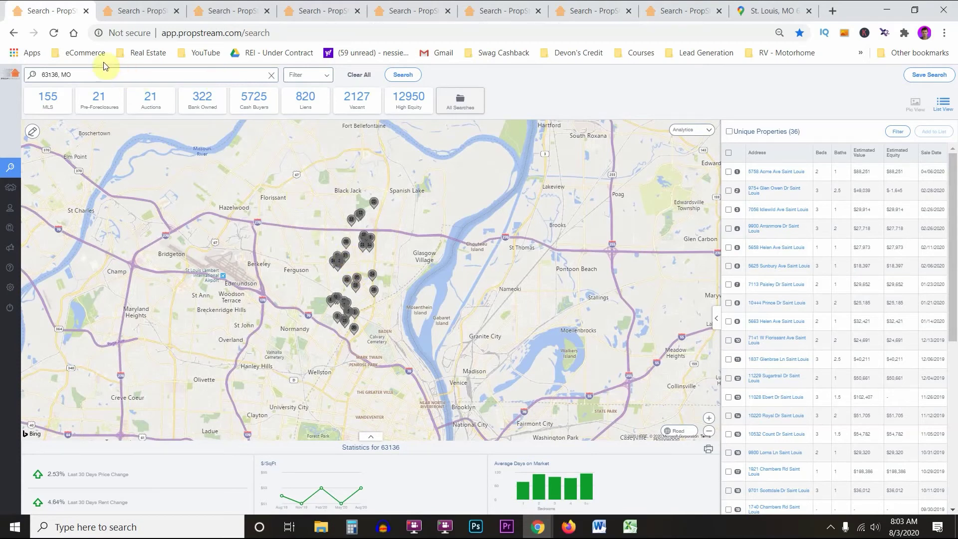
pyautogui.click(46, 74)
pyautogui.moveTo(59, 73); pyautogui.dragTo(123, 70)
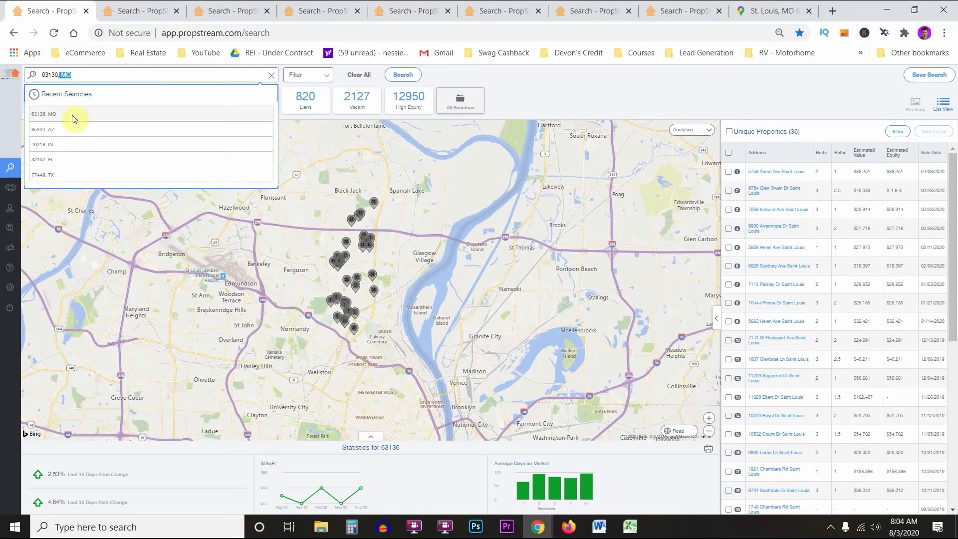
pyautogui.click(463, 249)
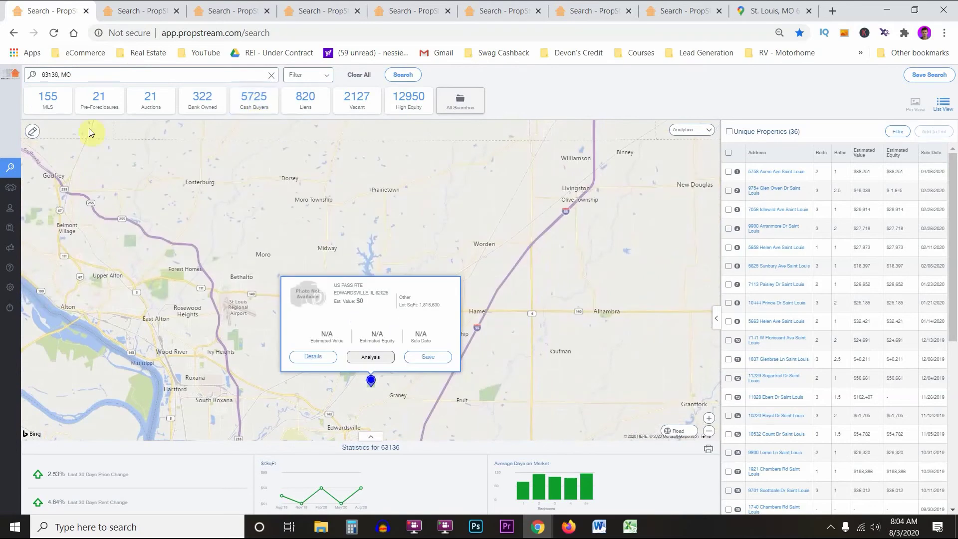
pyautogui.click(243, 369)
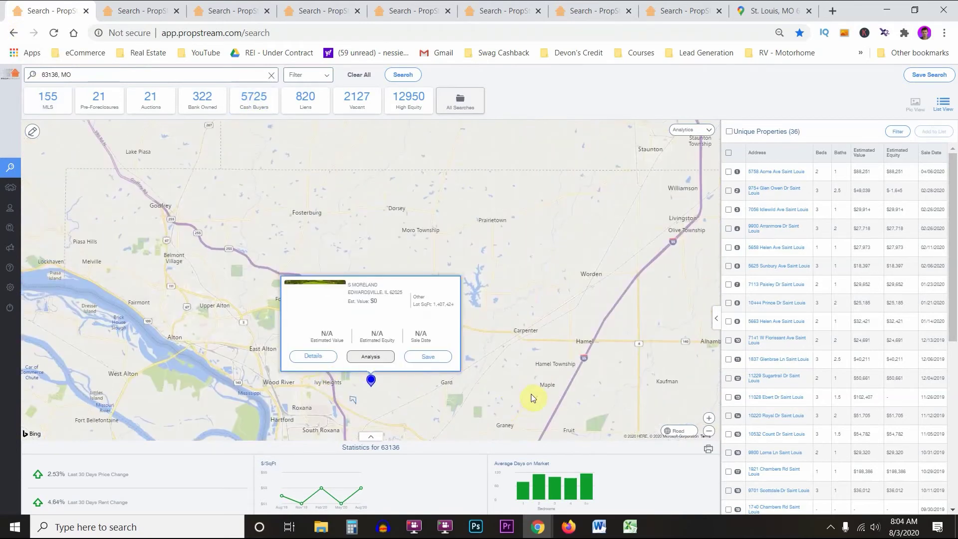
pyautogui.click(543, 412)
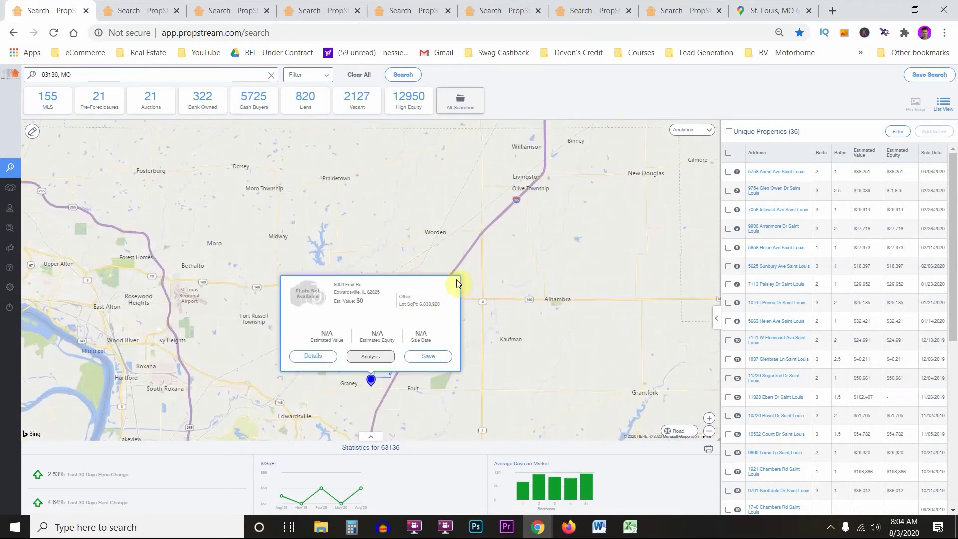
pyautogui.moveTo(366, 262); pyautogui.dragTo(523, 163)
pyautogui.scroll(-2, 448, 303)
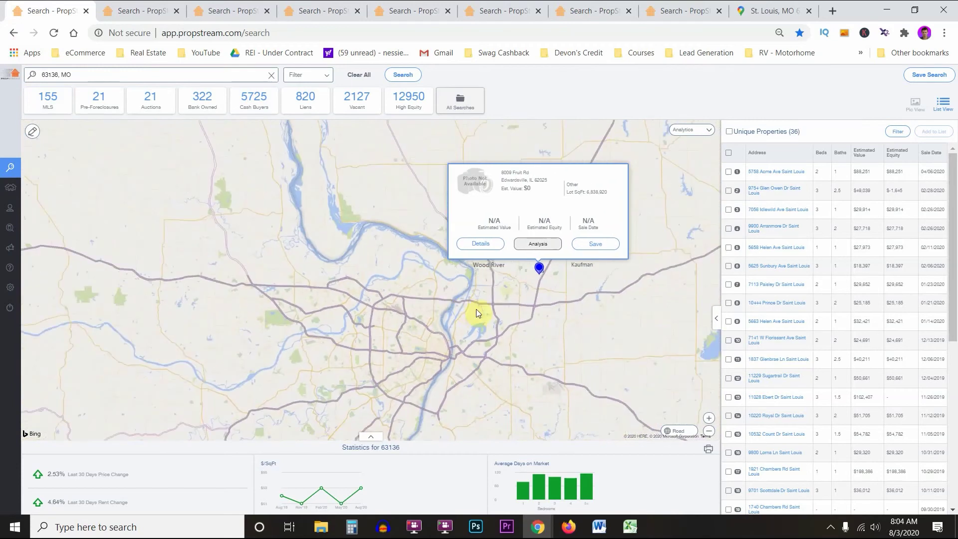
pyautogui.scroll(3, 345, 276)
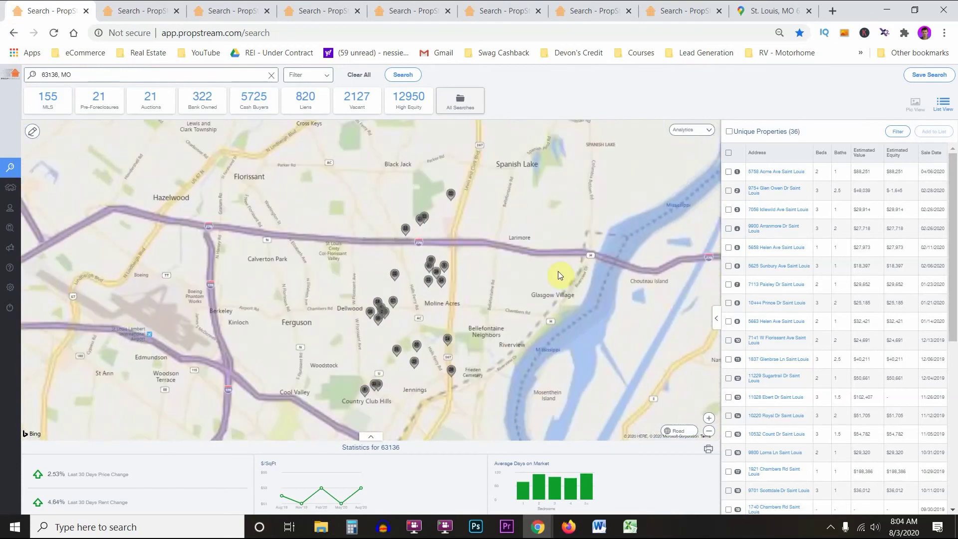
pyautogui.moveTo(541, 244); pyautogui.dragTo(505, 240)
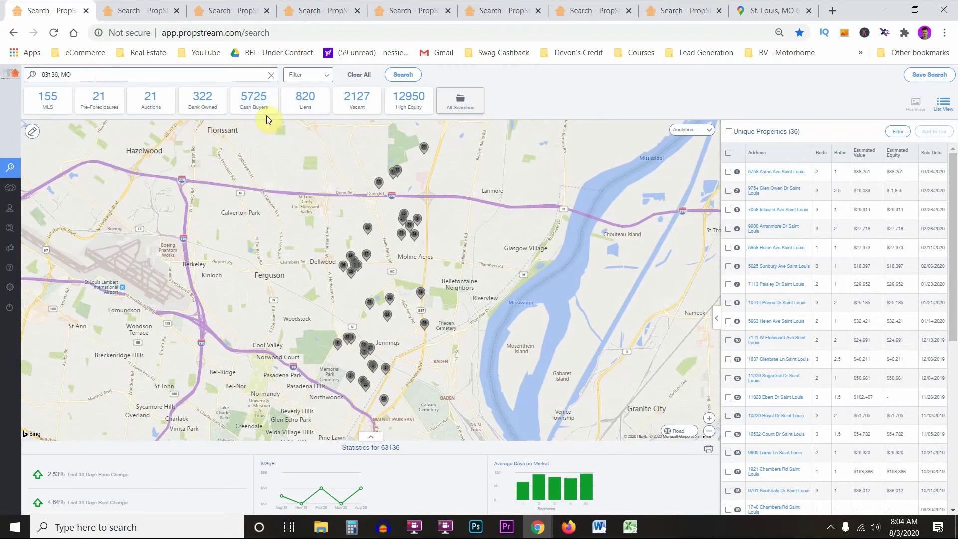
pyautogui.click(135, 11)
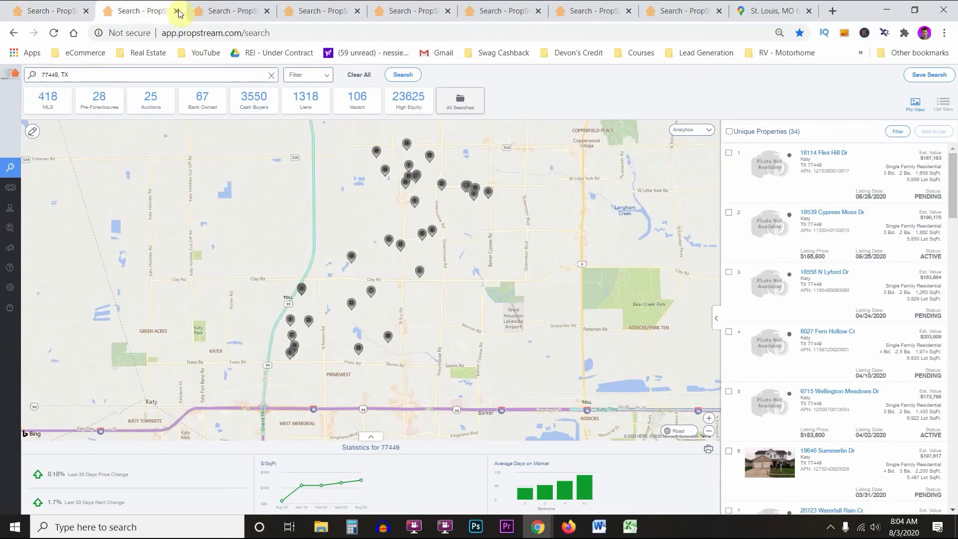
pyautogui.click(227, 10)
pyautogui.click(304, 11)
pyautogui.click(394, 11)
pyautogui.click(309, 11)
pyautogui.click(244, 11)
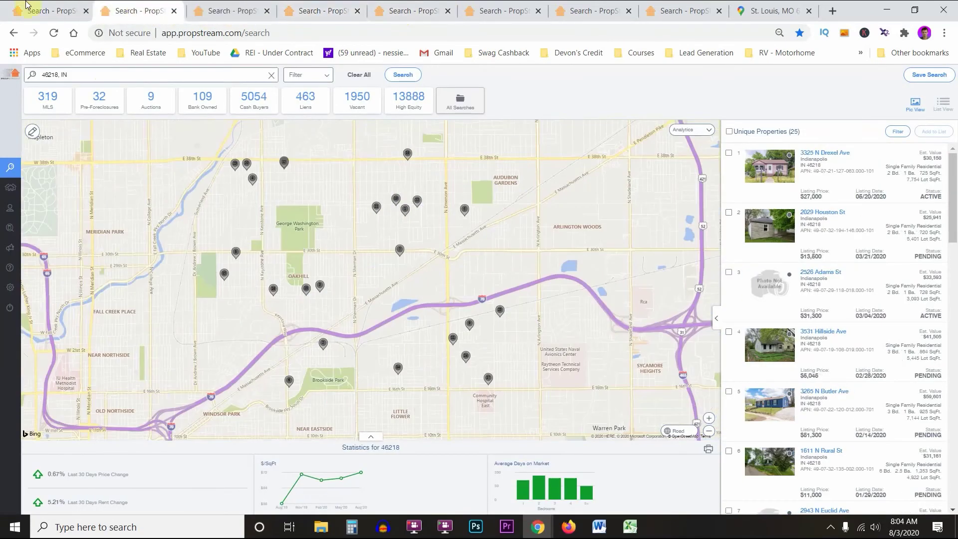
pyautogui.click(19, 7)
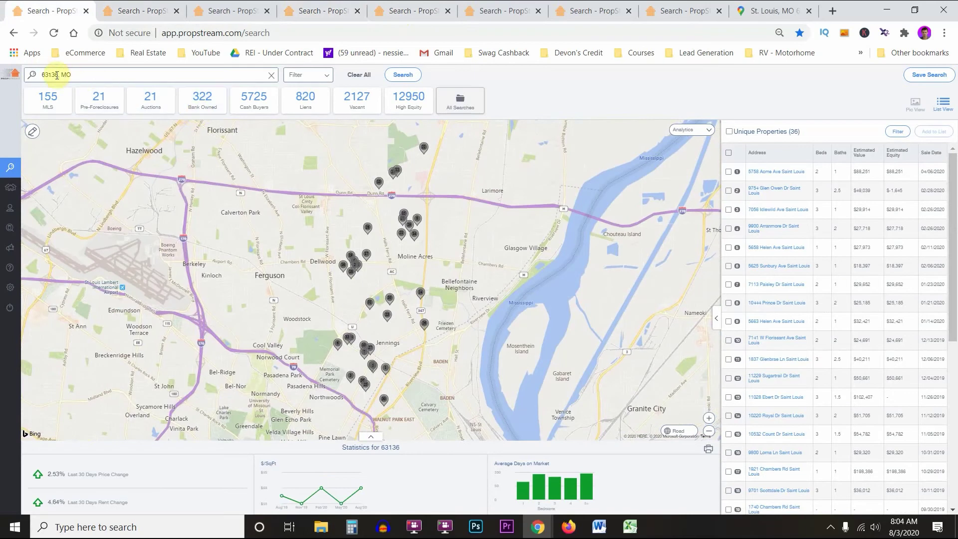
pyautogui.click(267, 10)
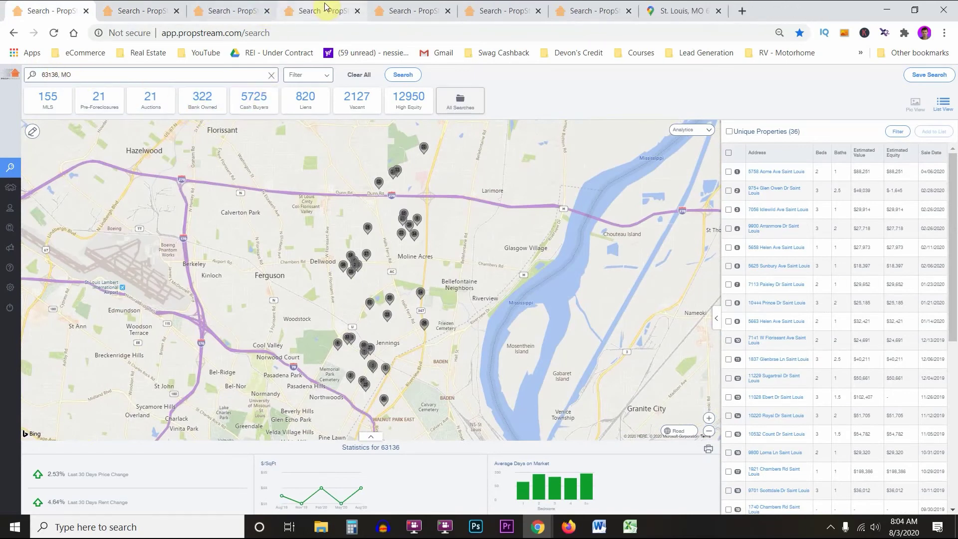
pyautogui.click(943, 33)
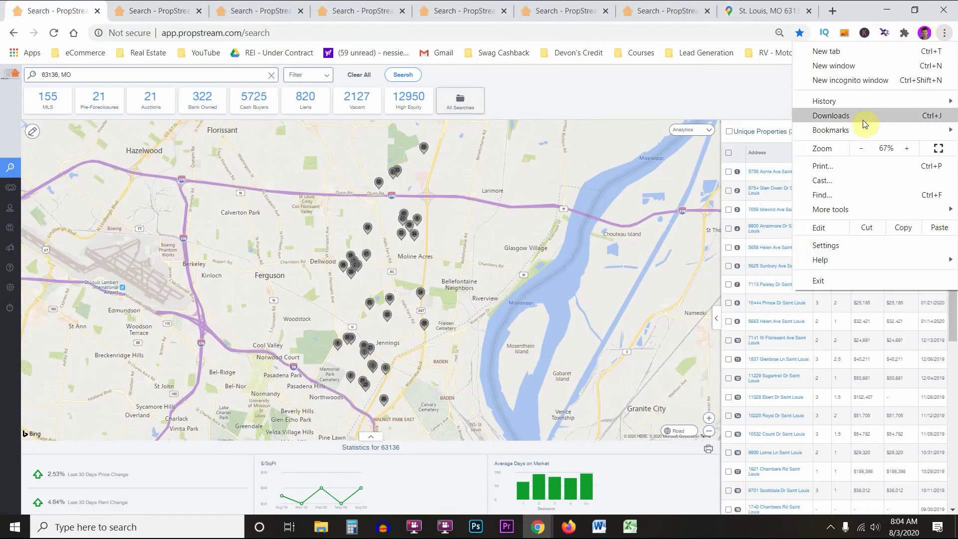
pyautogui.moveTo(823, 100)
pyautogui.click(551, 133)
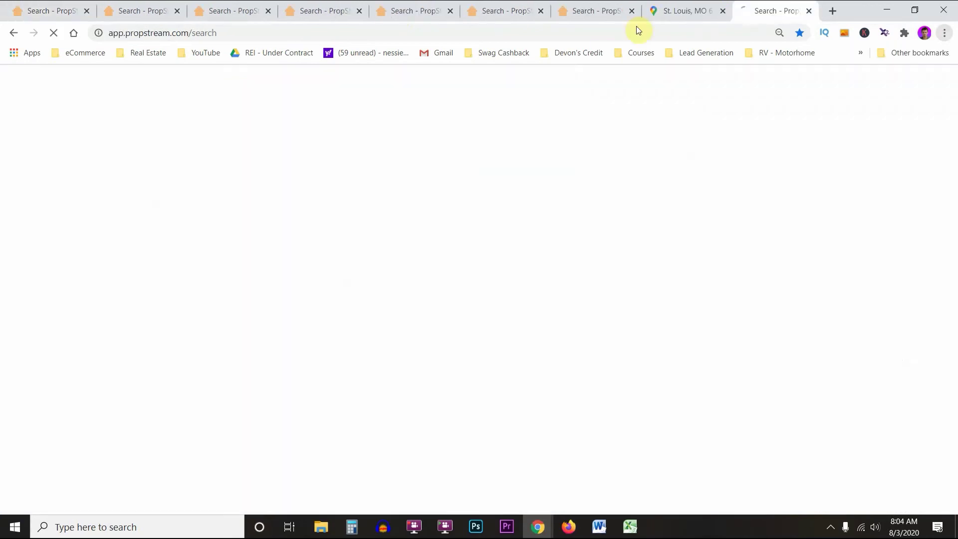
pyautogui.moveTo(771, 4); pyautogui.dragTo(235, 14)
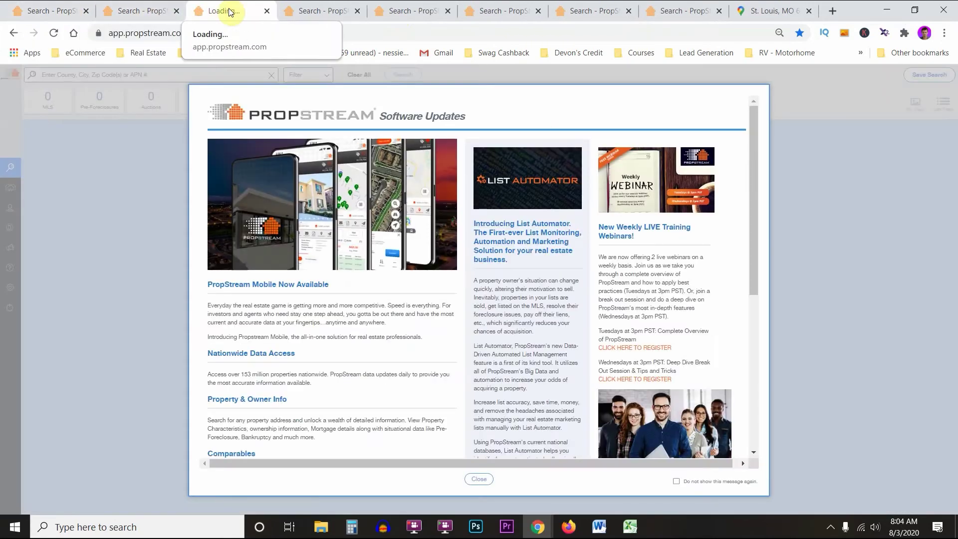
pyautogui.click(267, 10)
pyautogui.click(150, 11)
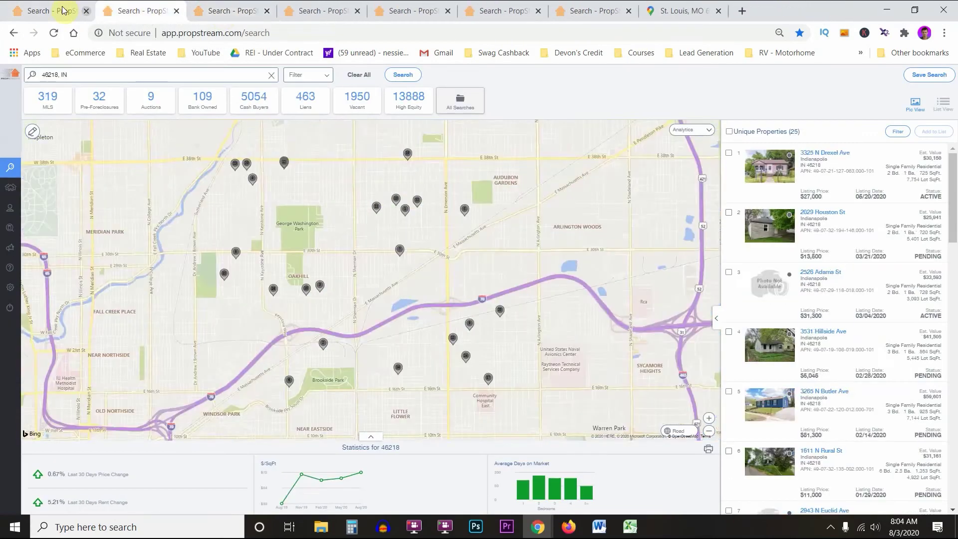
pyautogui.click(64, 10)
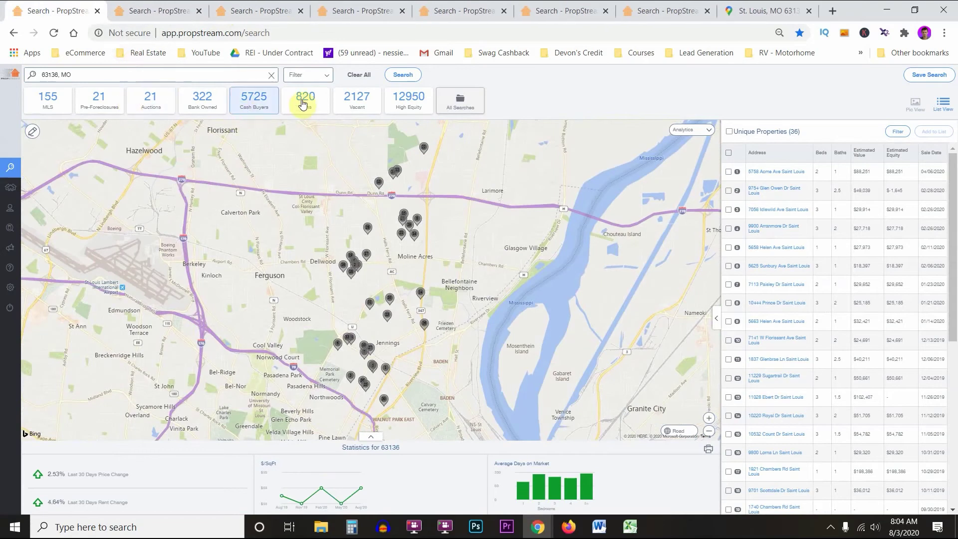
pyautogui.moveTo(745, 130); pyautogui.dragTo(791, 130)
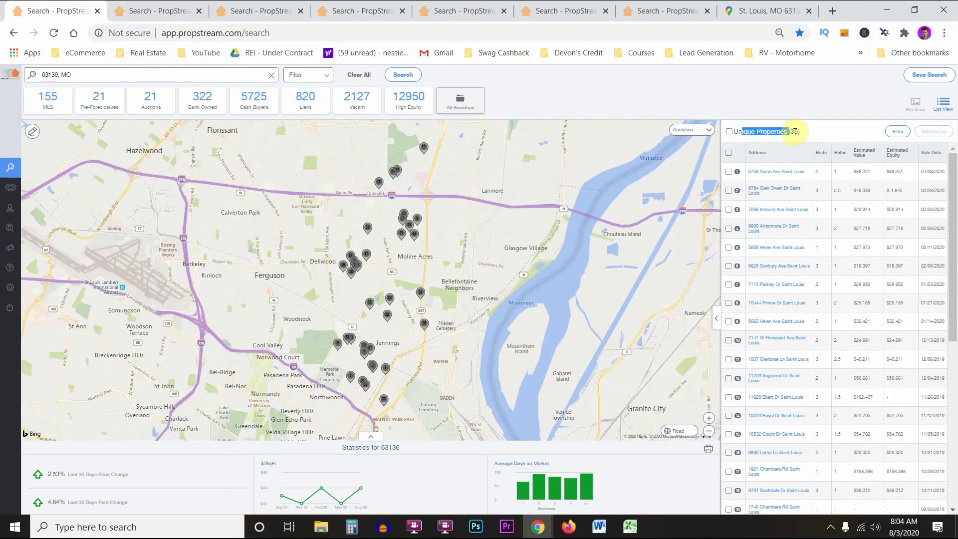
pyautogui.click(307, 77)
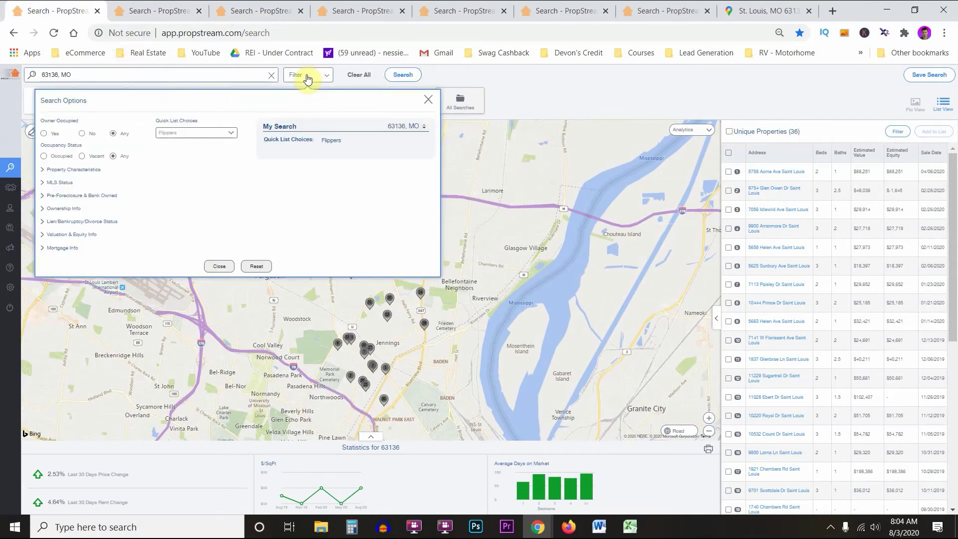
pyautogui.click(175, 132)
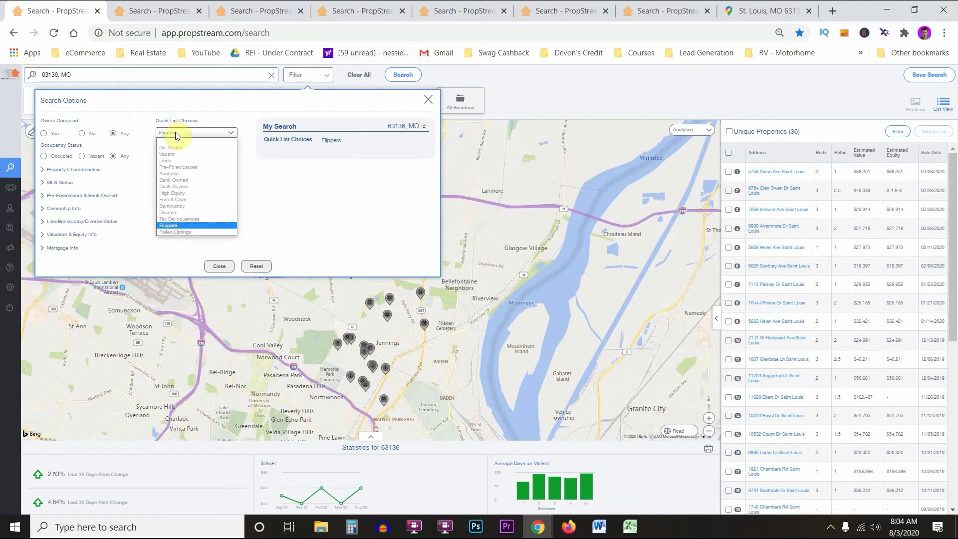
pyautogui.click(219, 266)
pyautogui.click(220, 266)
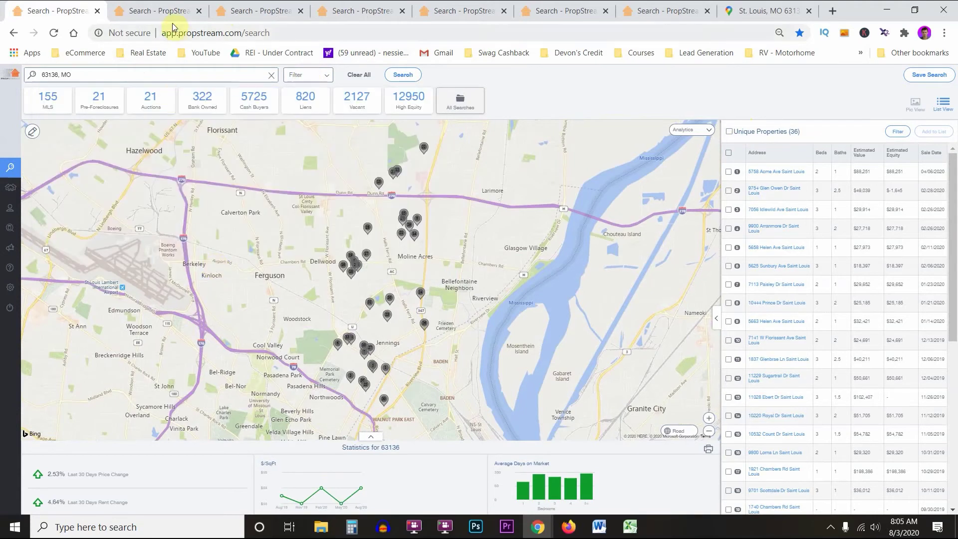
pyautogui.click(162, 11)
pyautogui.moveTo(801, 132); pyautogui.dragTo(772, 132)
pyautogui.click(272, 10)
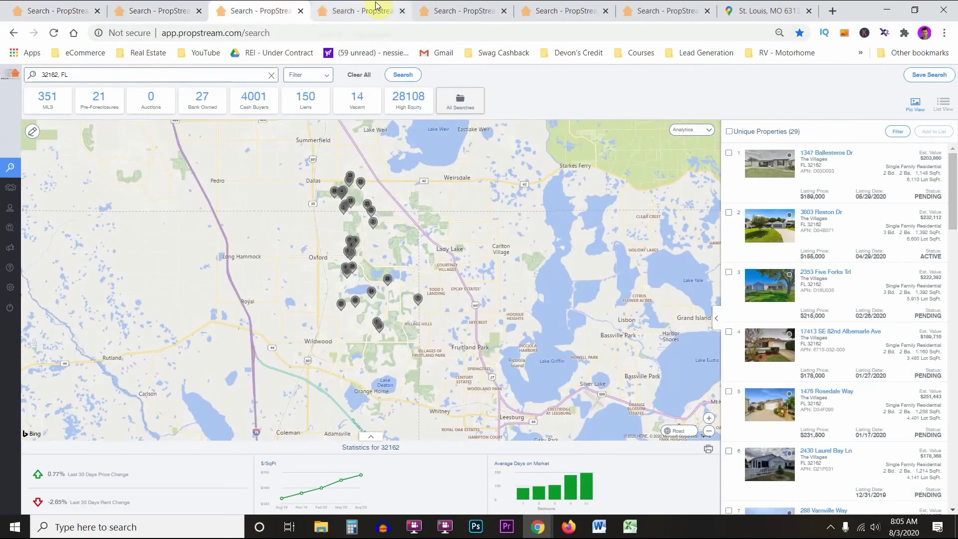
pyautogui.click(377, 7)
pyautogui.click(487, 10)
pyautogui.click(563, 11)
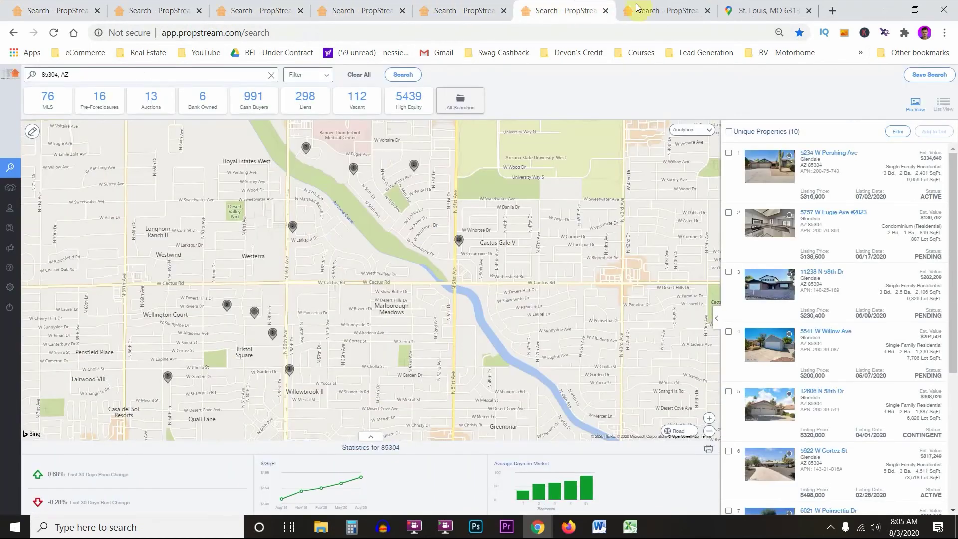
pyautogui.click(648, 9)
pyautogui.click(758, 7)
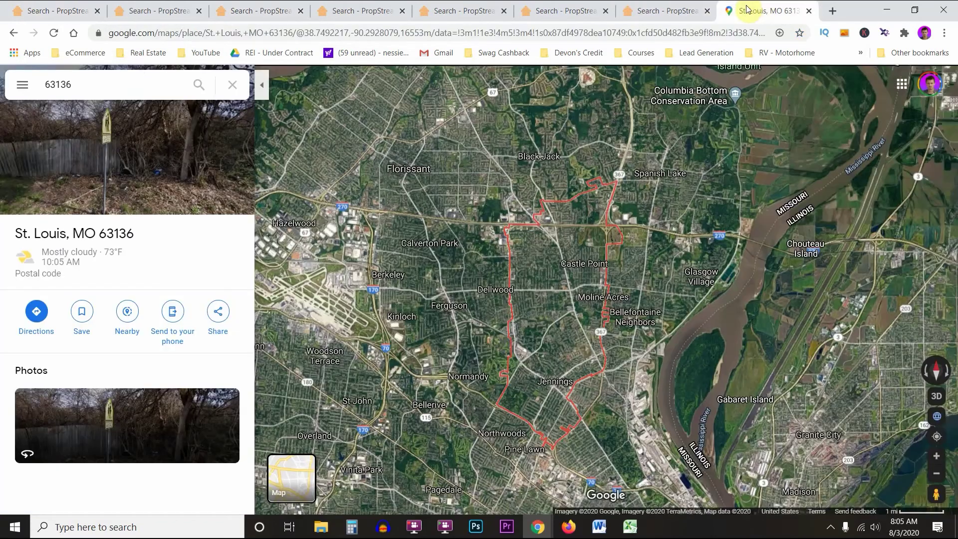
pyautogui.click(671, 8)
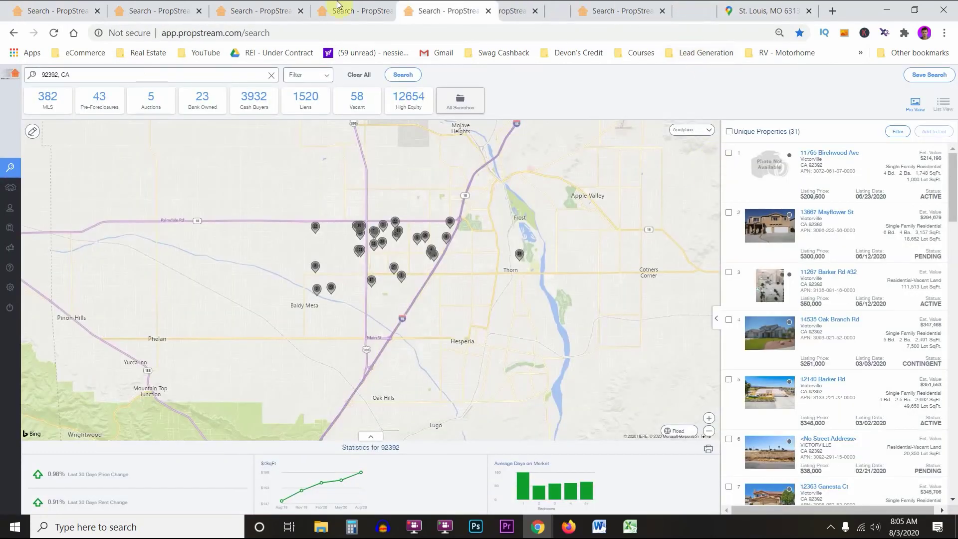
pyautogui.click(266, 9)
pyautogui.click(37, 7)
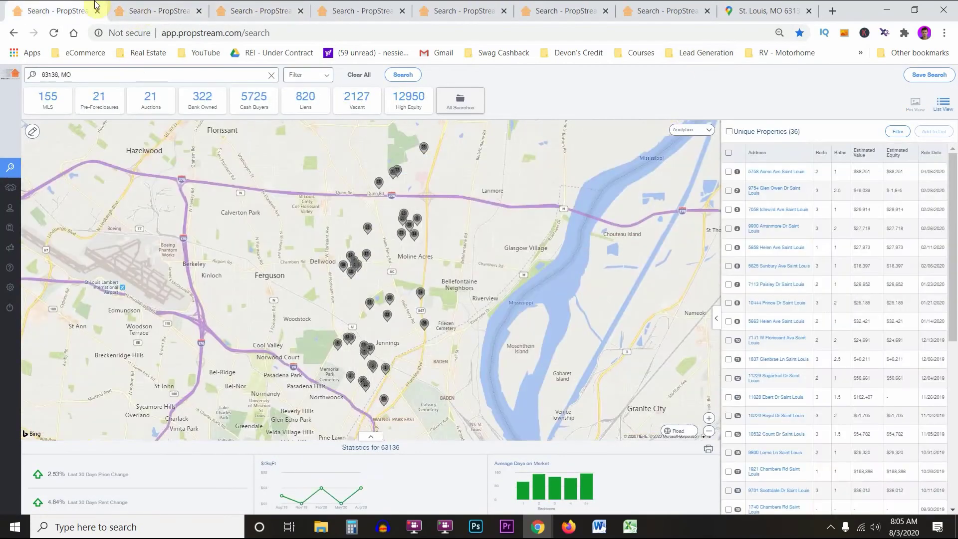
pyautogui.moveTo(635, 529)
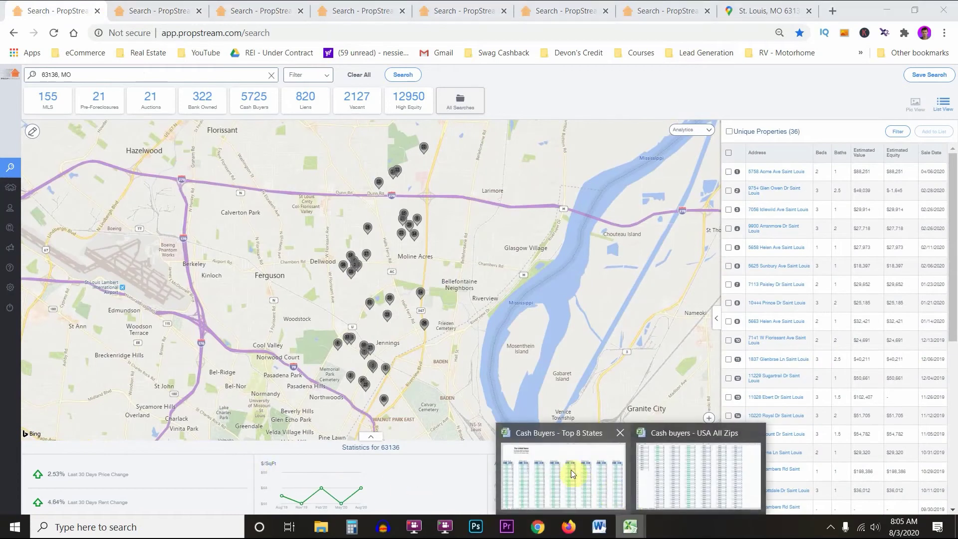
pyautogui.click(575, 473)
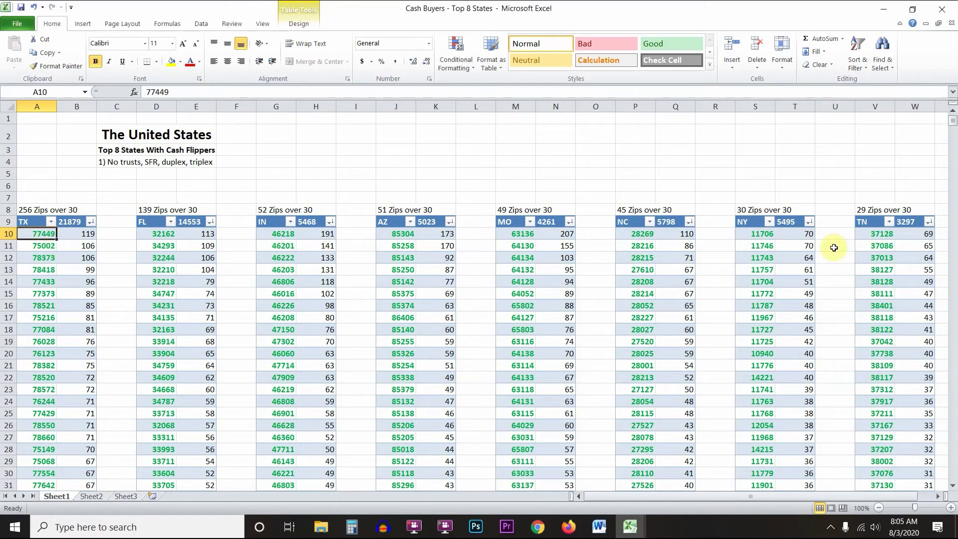
pyautogui.keyDown('shift'); pyautogui.click(918, 234); pyautogui.keyUp('shift')
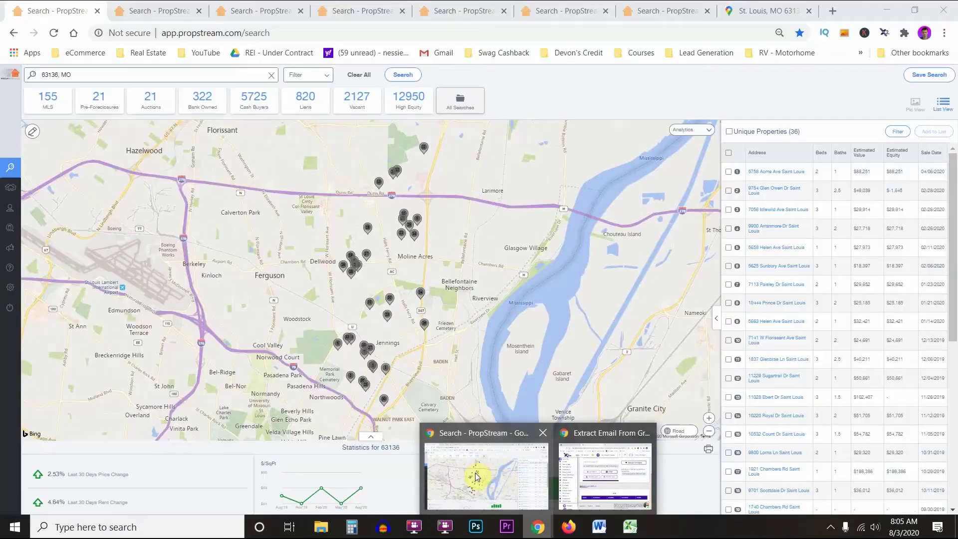
pyautogui.click(478, 475)
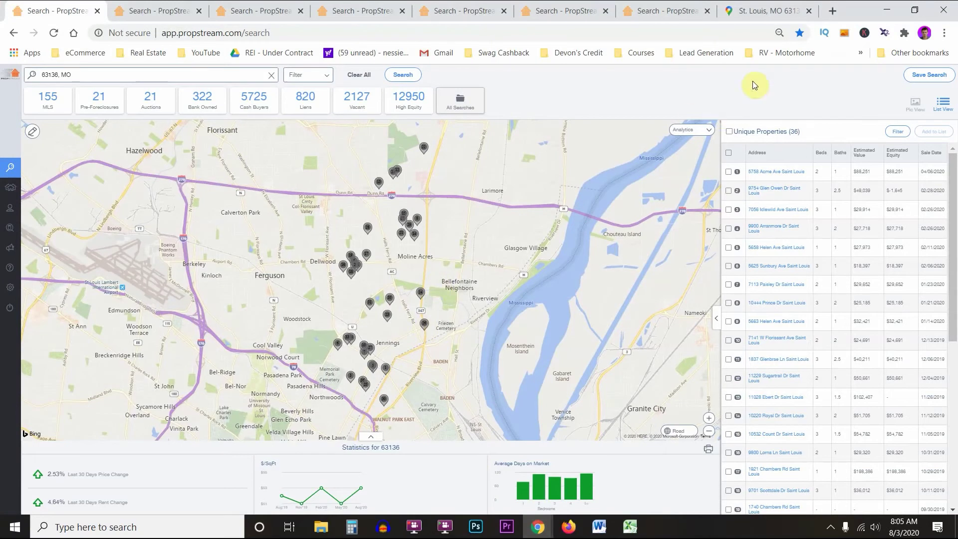
# Step: Compare Unique Properties counts: 36 for 63136, MO against 31 for 92392, CA
pyautogui.moveTo(742, 131); pyautogui.dragTo(795, 130)
pyautogui.click(807, 135)
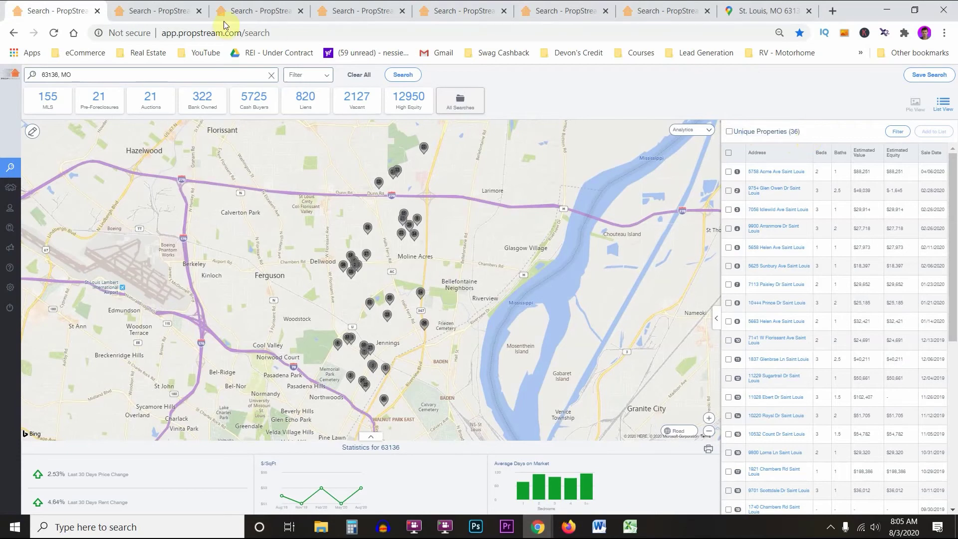
pyautogui.click(165, 11)
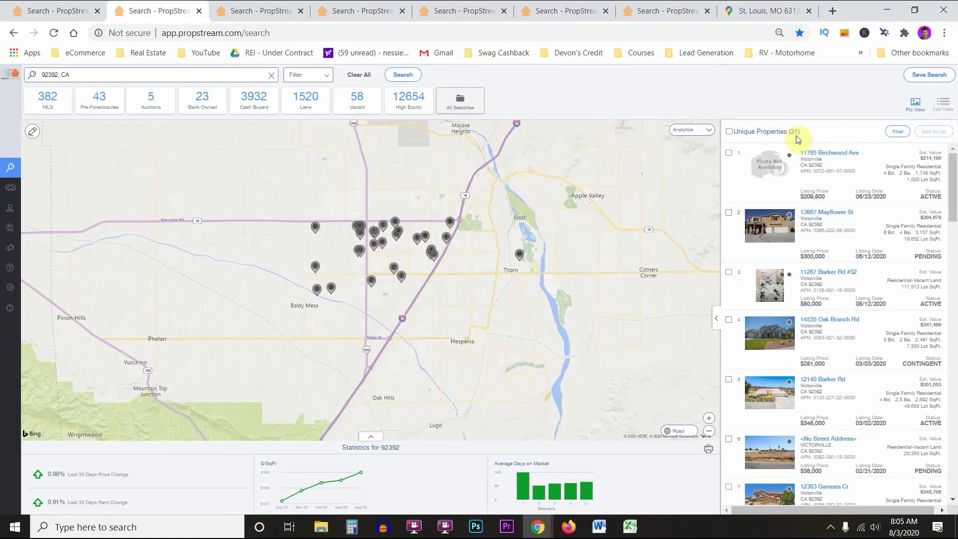
pyautogui.click(51, 9)
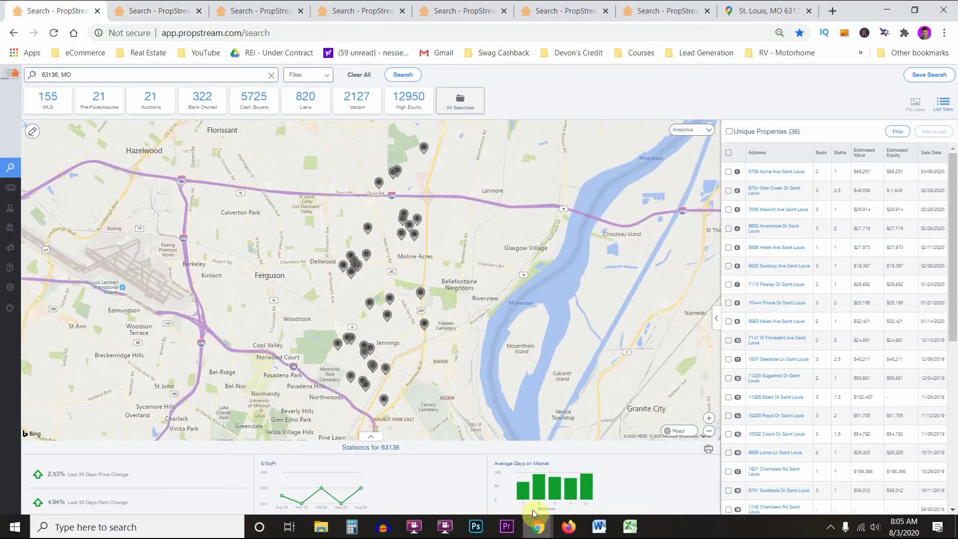
pyautogui.click(194, 8)
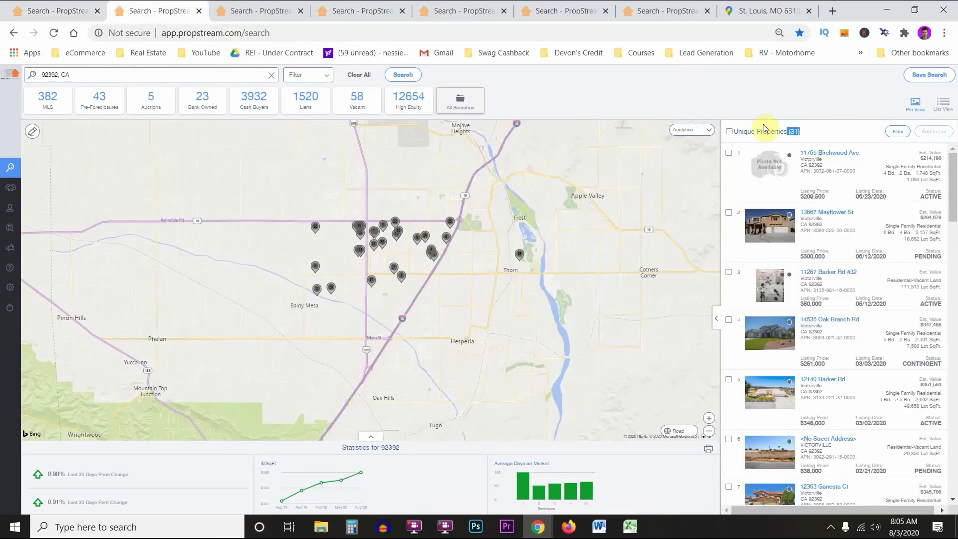
pyautogui.moveTo(735, 132); pyautogui.dragTo(806, 132)
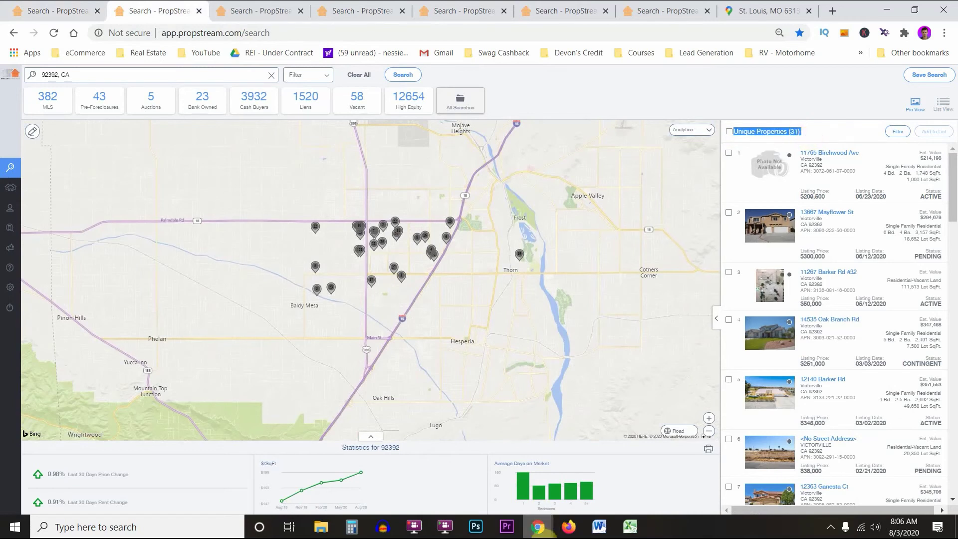
pyautogui.moveTo(639, 533)
pyautogui.click(561, 477)
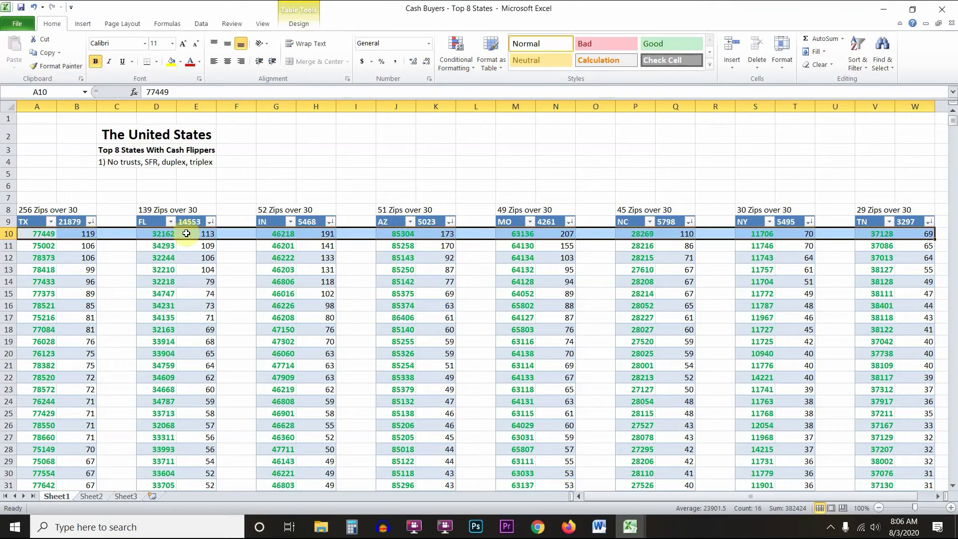
pyautogui.moveTo(38, 231); pyautogui.dragTo(885, 447)
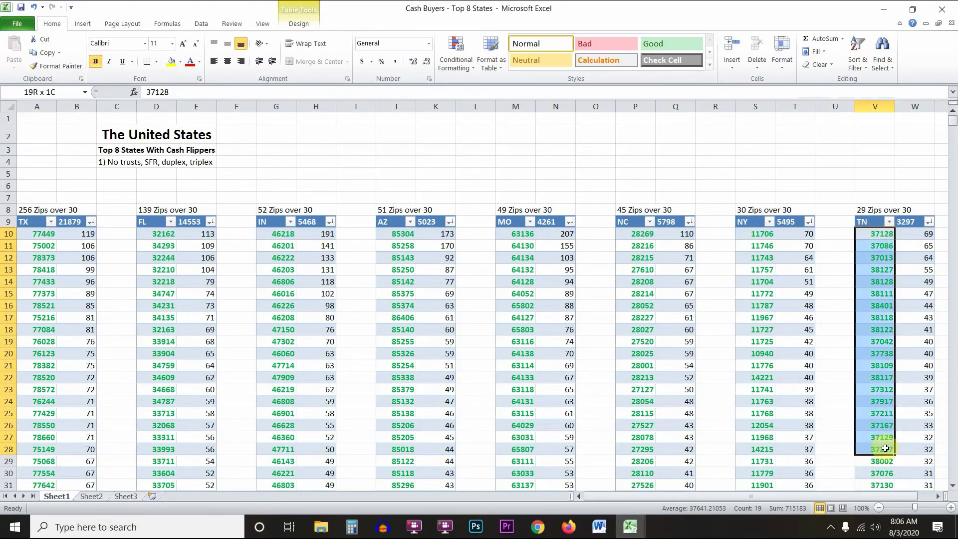
pyautogui.scroll(-2, 881, 441)
pyautogui.scroll(2, 877, 435)
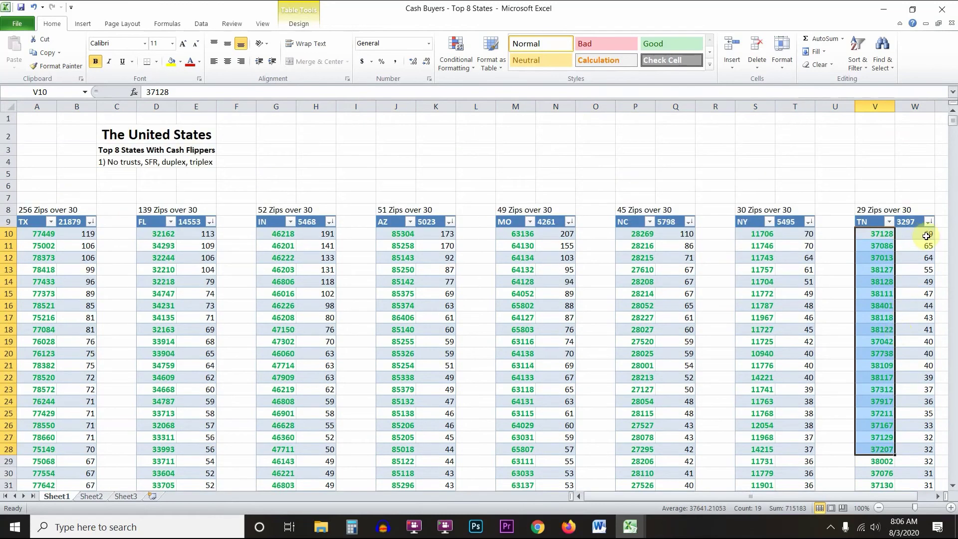
pyautogui.moveTo(929, 235); pyautogui.dragTo(878, 274)
pyautogui.moveTo(793, 233); pyautogui.dragTo(794, 286)
pyautogui.moveTo(679, 235); pyautogui.dragTo(640, 389)
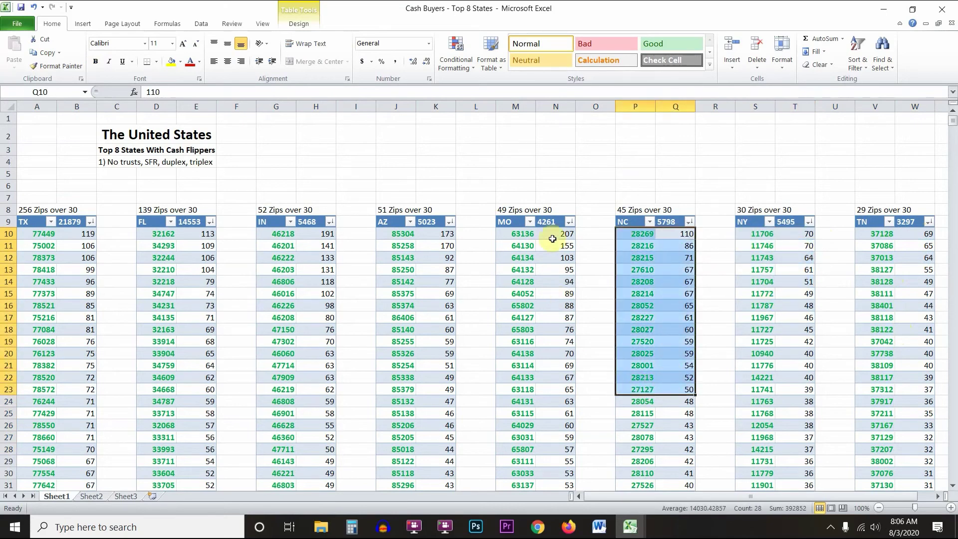
pyautogui.click(554, 235)
pyautogui.moveTo(554, 251); pyautogui.dragTo(518, 451)
pyautogui.scroll(-1, 522, 479)
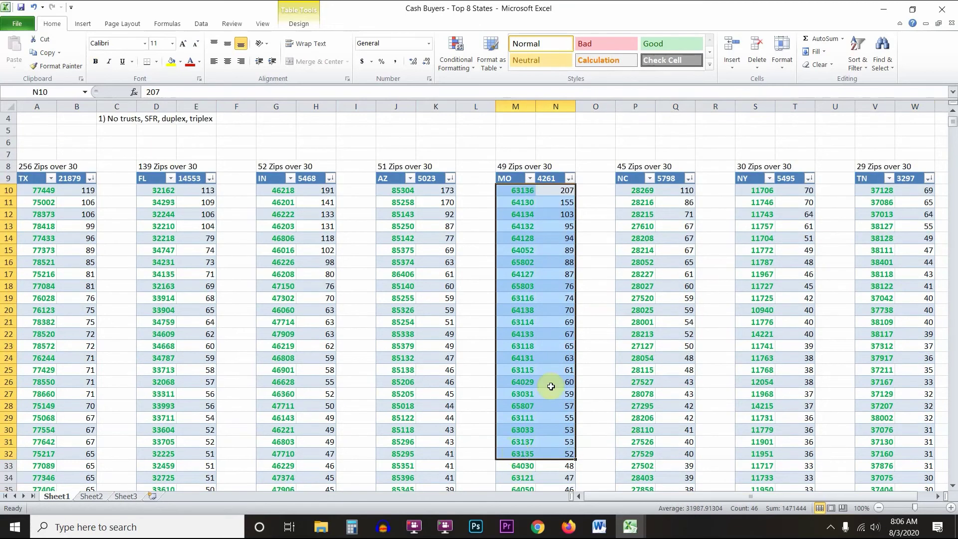
pyautogui.scroll(1, 549, 385)
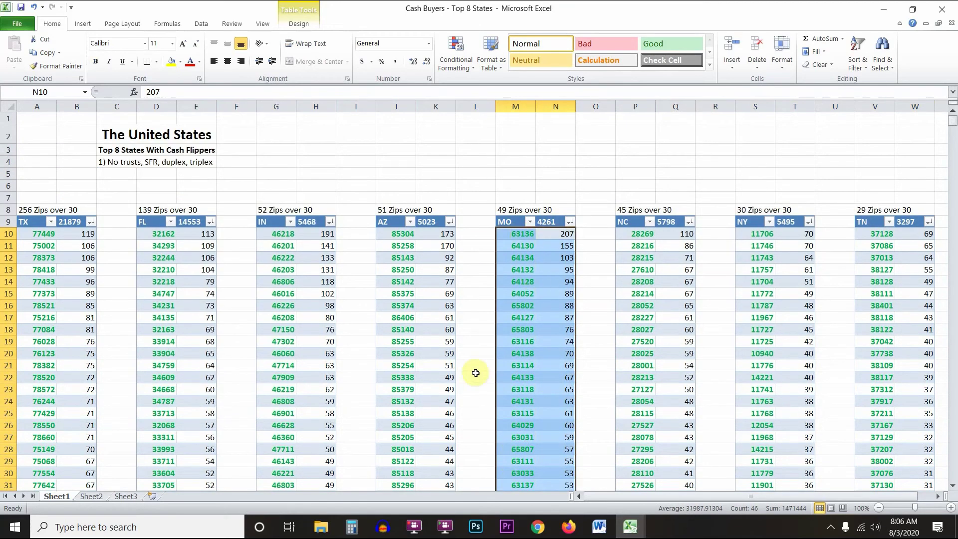
pyautogui.click(537, 526)
pyautogui.click(515, 487)
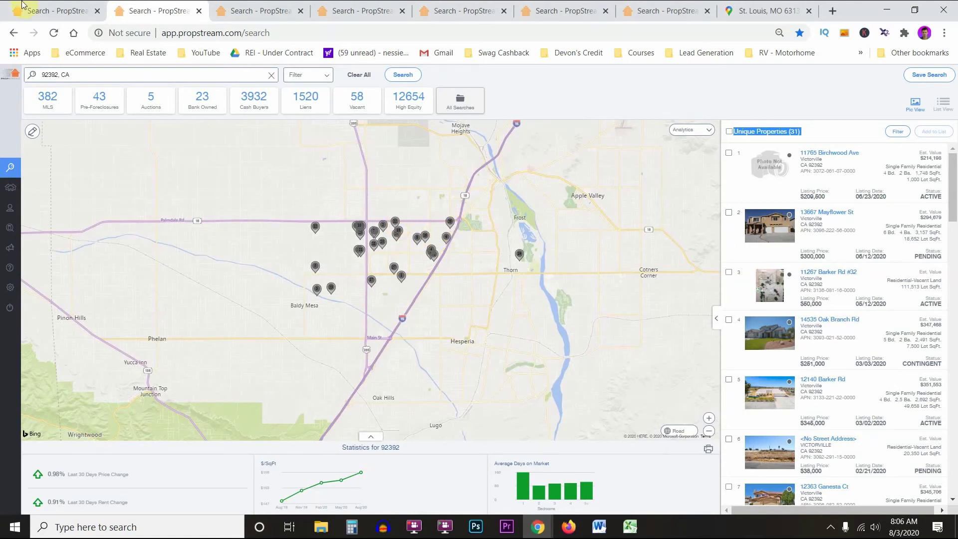
# Step: Reopen the 63136, MO search, zoom toward St. Louis, and highlight the 36 unique properties count
pyautogui.click(74, 14)
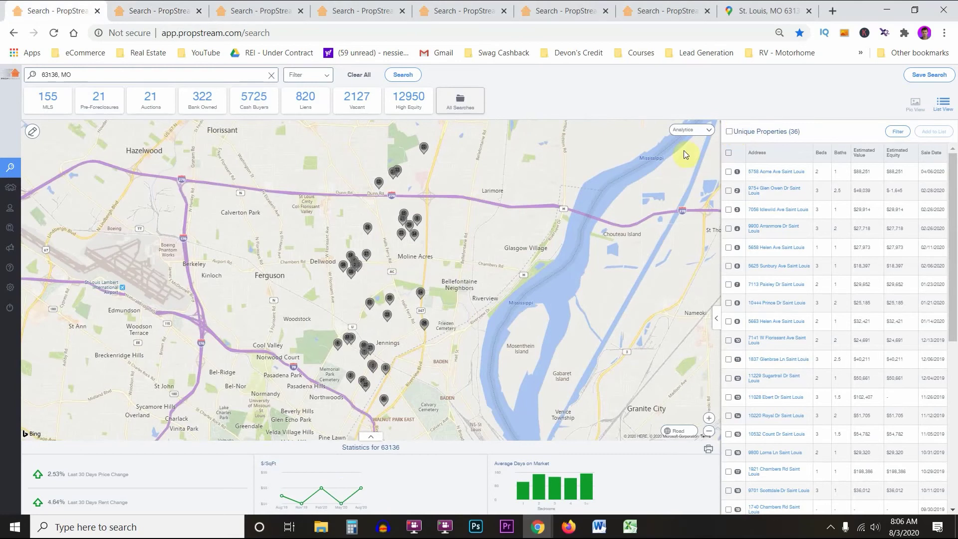
pyautogui.scroll(-1, 484, 382)
pyautogui.scroll(-1, 481, 369)
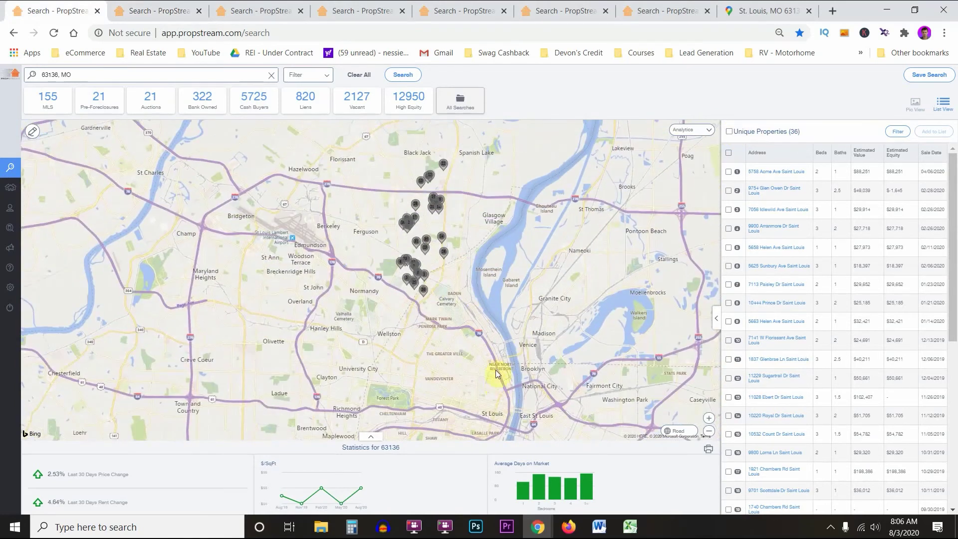
pyautogui.moveTo(496, 388); pyautogui.dragTo(466, 328)
pyautogui.scroll(-1, 466, 329)
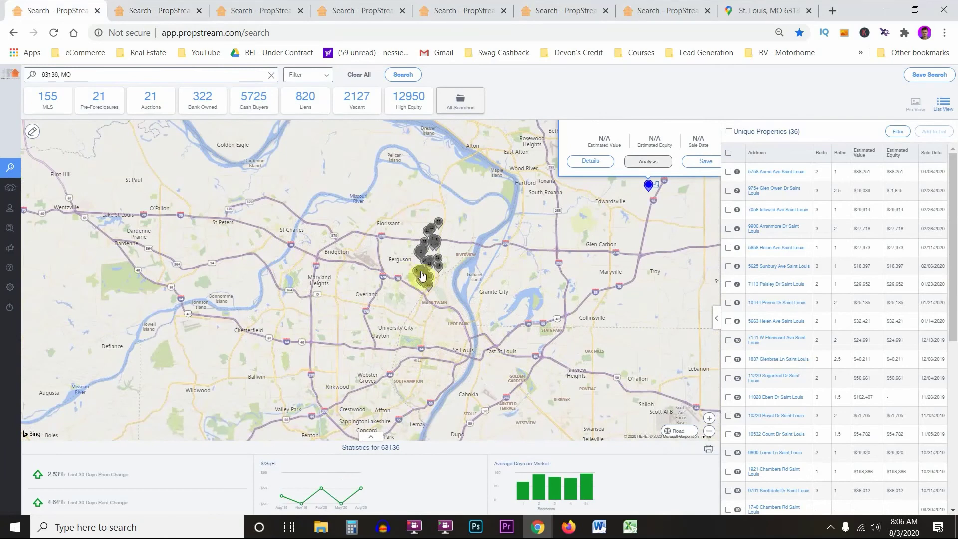
pyautogui.scroll(2, 430, 249)
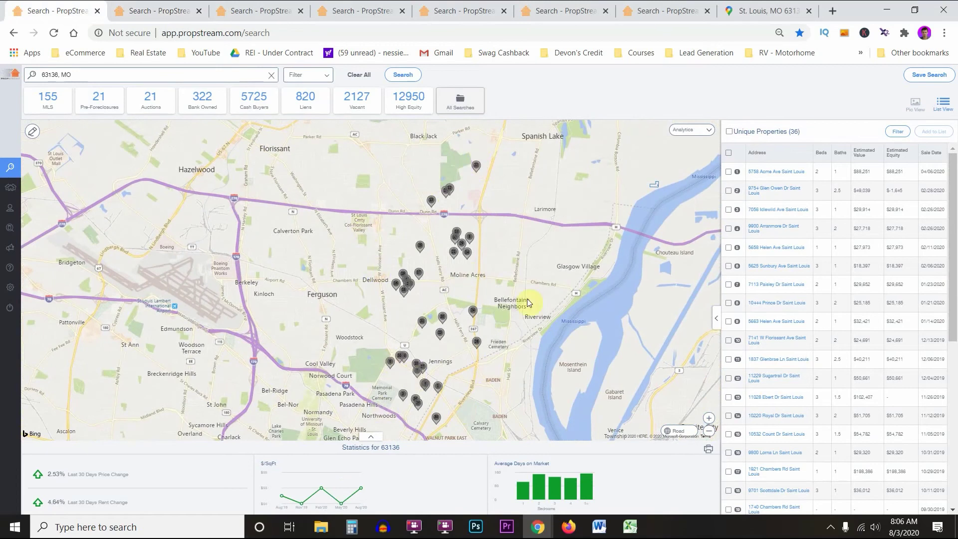
pyautogui.moveTo(789, 130); pyautogui.dragTo(808, 133)
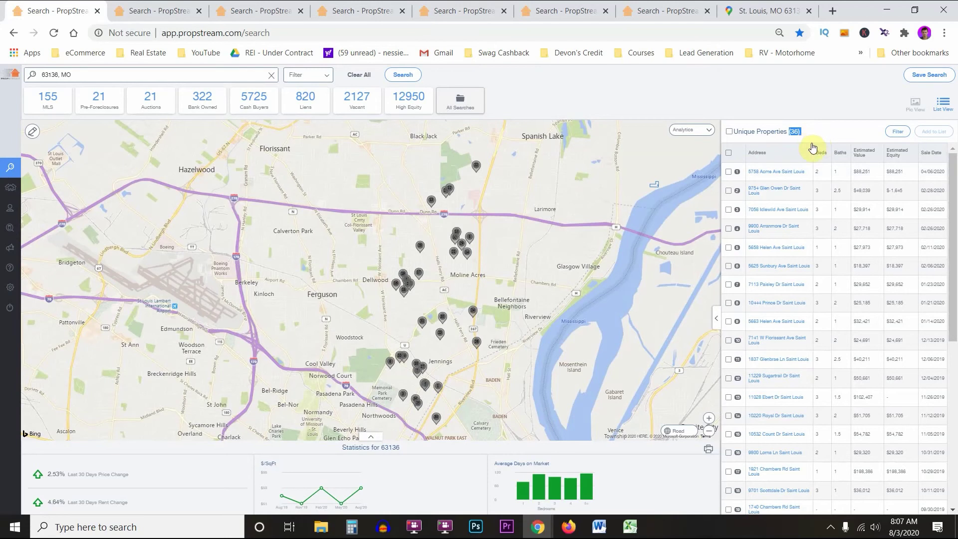
# Step: Preview a property pin, pan across St. Louis, and recentre the 36 property pins
pyautogui.moveTo(540, 328); pyautogui.dragTo(483, 310)
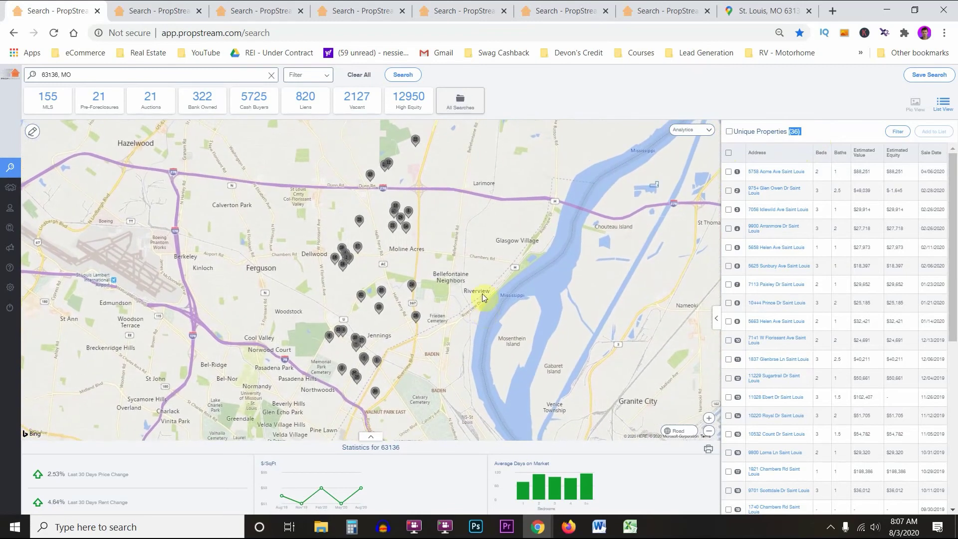
pyautogui.click(479, 383)
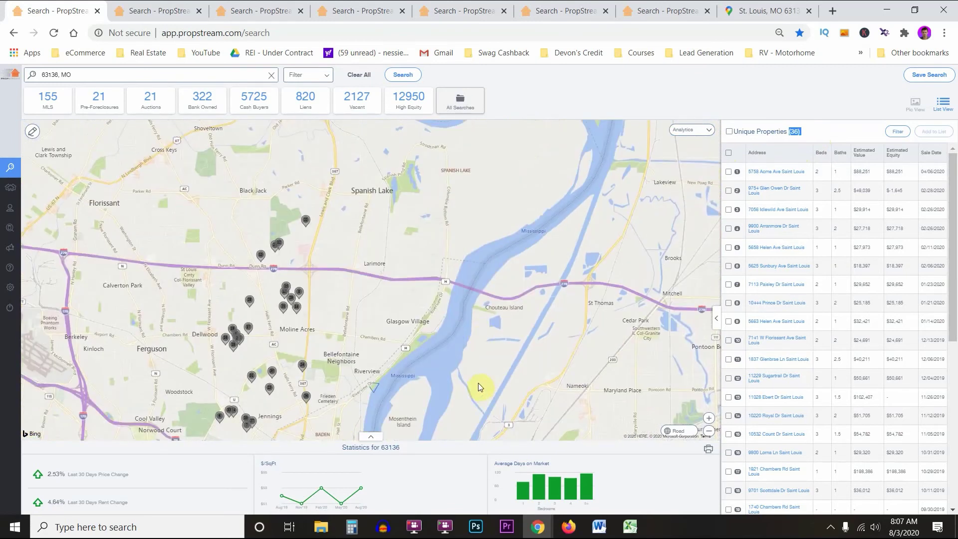
pyautogui.moveTo(396, 379); pyautogui.dragTo(526, 344)
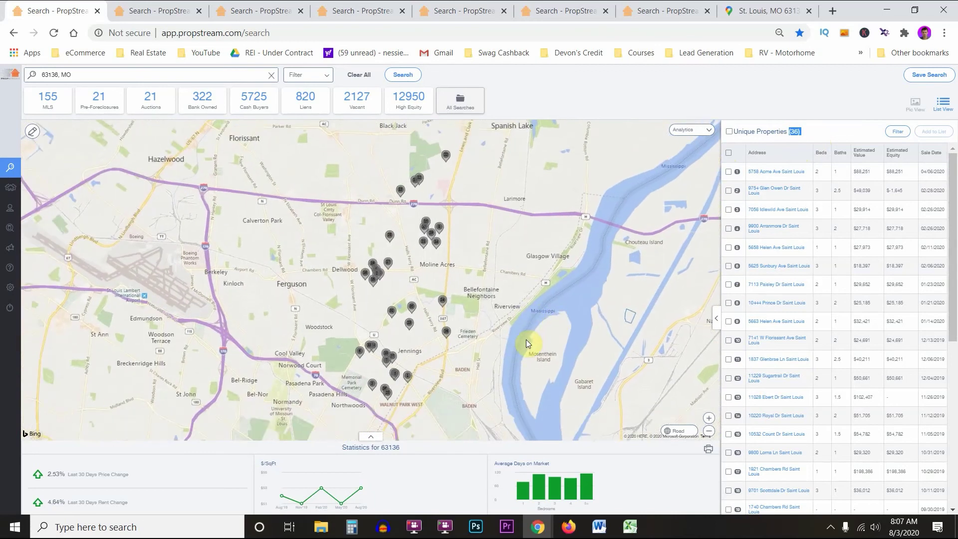
pyautogui.moveTo(756, 132); pyautogui.dragTo(844, 139)
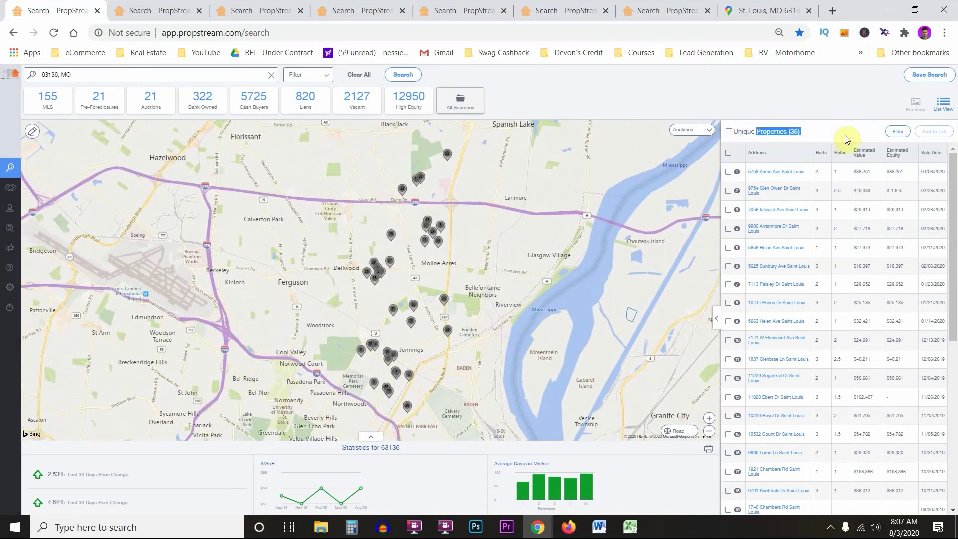
pyautogui.click(759, 132)
pyautogui.moveTo(789, 132); pyautogui.dragTo(798, 132)
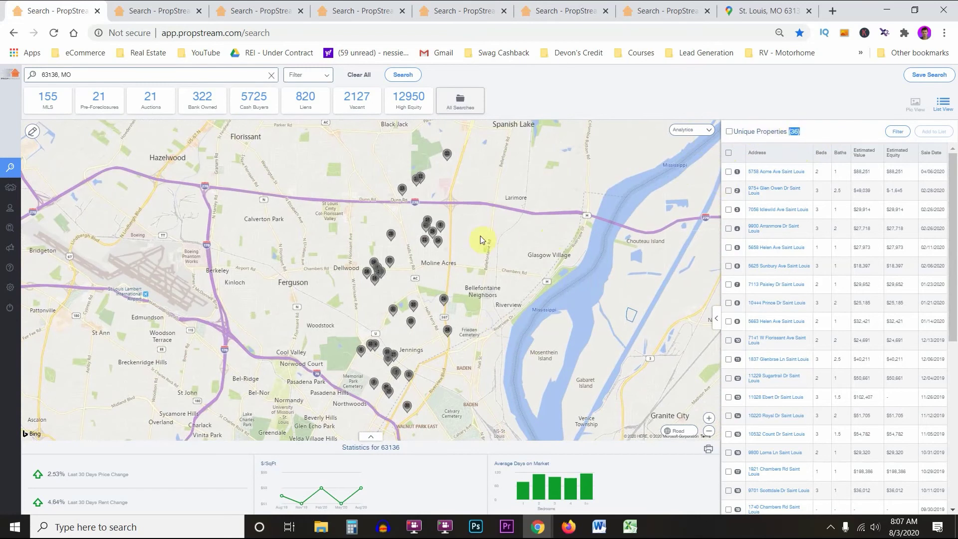
pyautogui.scroll(-1, 456, 337)
pyautogui.scroll(1, 456, 353)
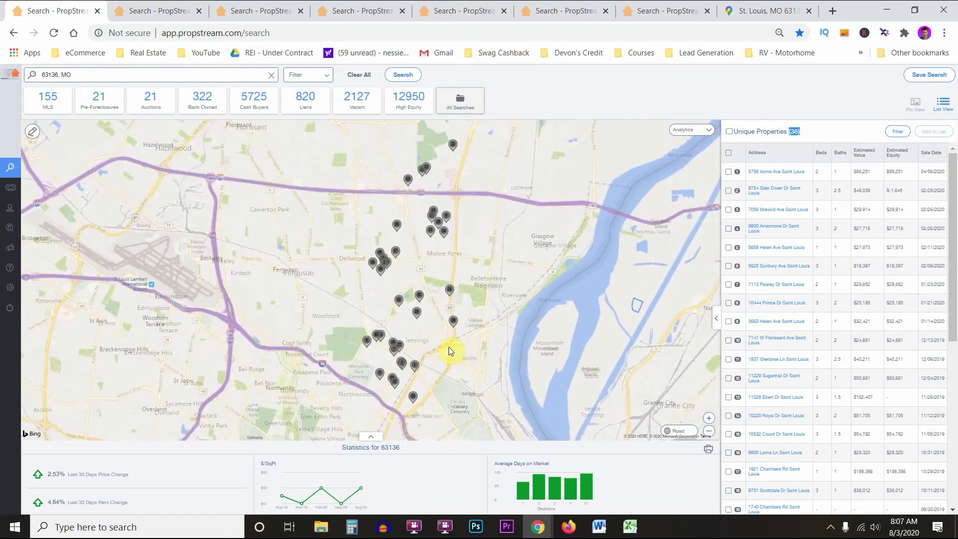
pyautogui.moveTo(493, 367); pyautogui.dragTo(463, 345)
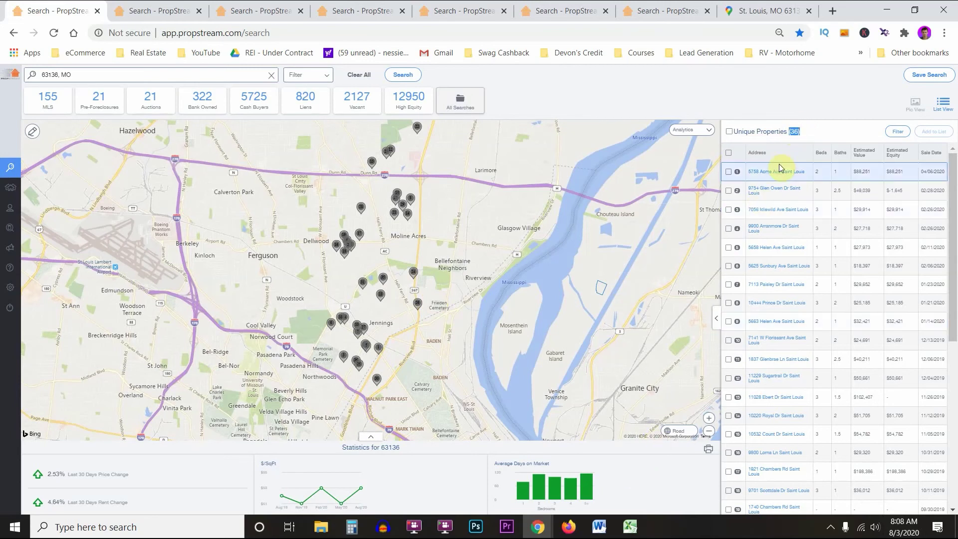
pyautogui.tripleClick(793, 133)
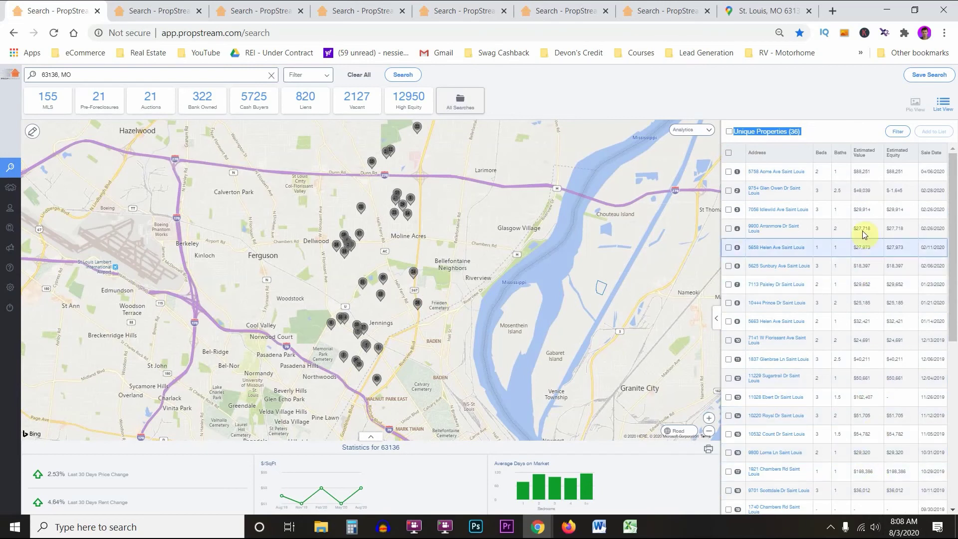
pyautogui.click(853, 171)
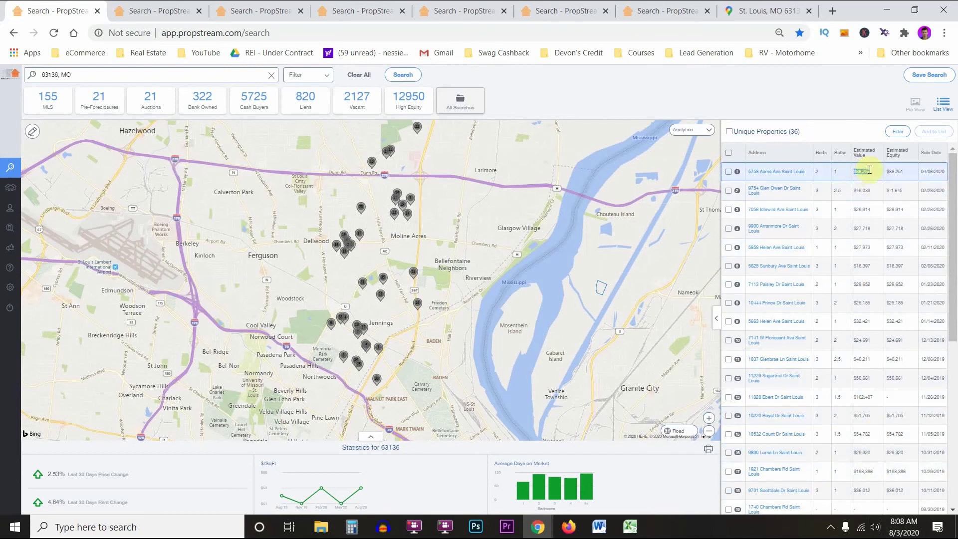
pyautogui.doubleClick(862, 190)
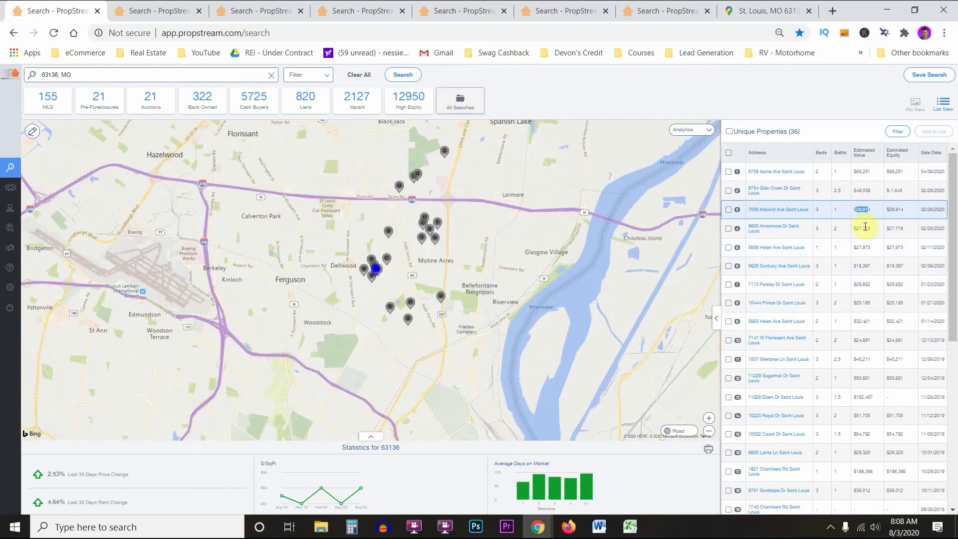
pyautogui.doubleClick(862, 228)
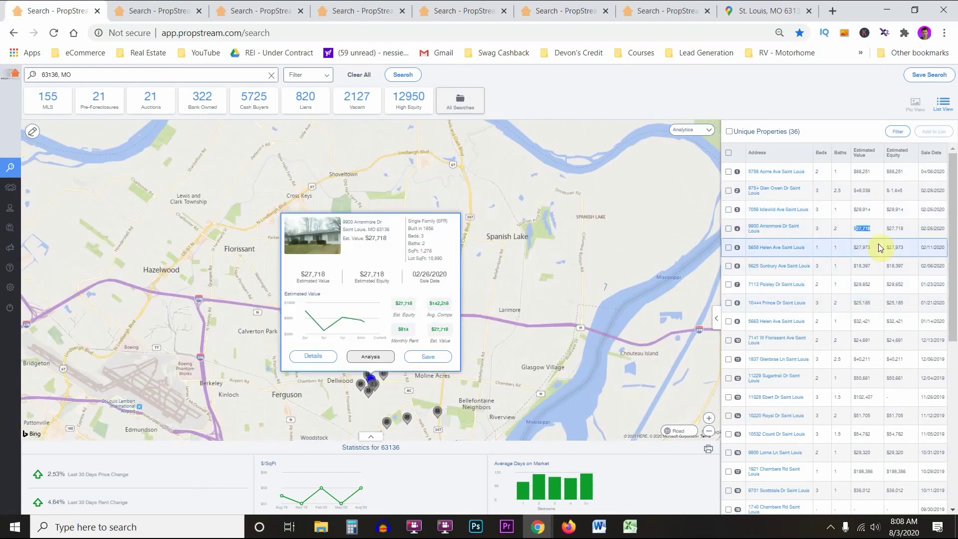
pyautogui.click(866, 225)
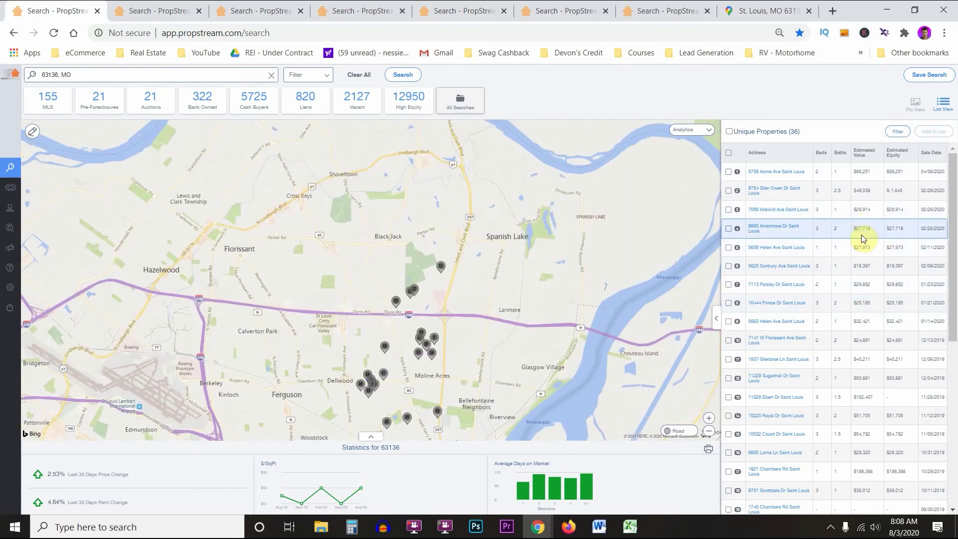
pyautogui.doubleClick(793, 132)
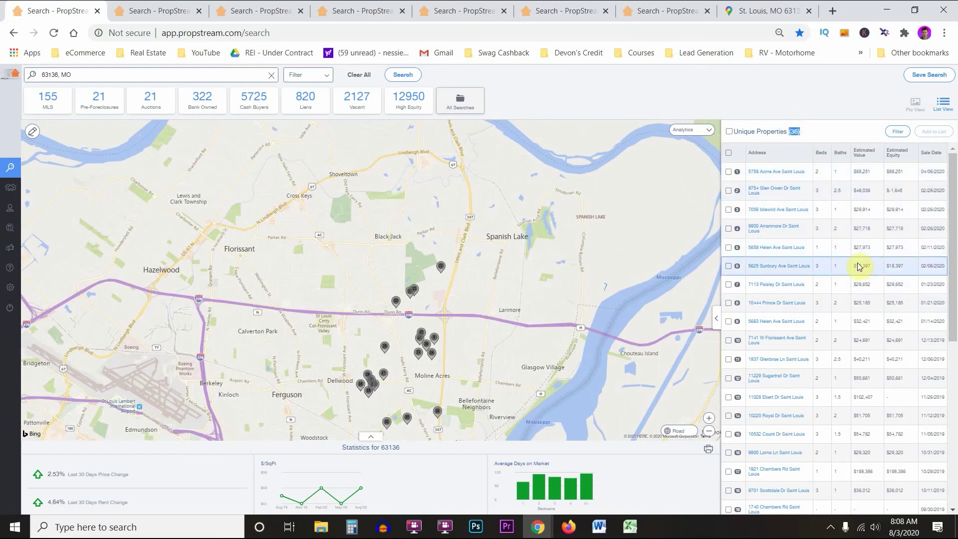
pyautogui.doubleClick(857, 172)
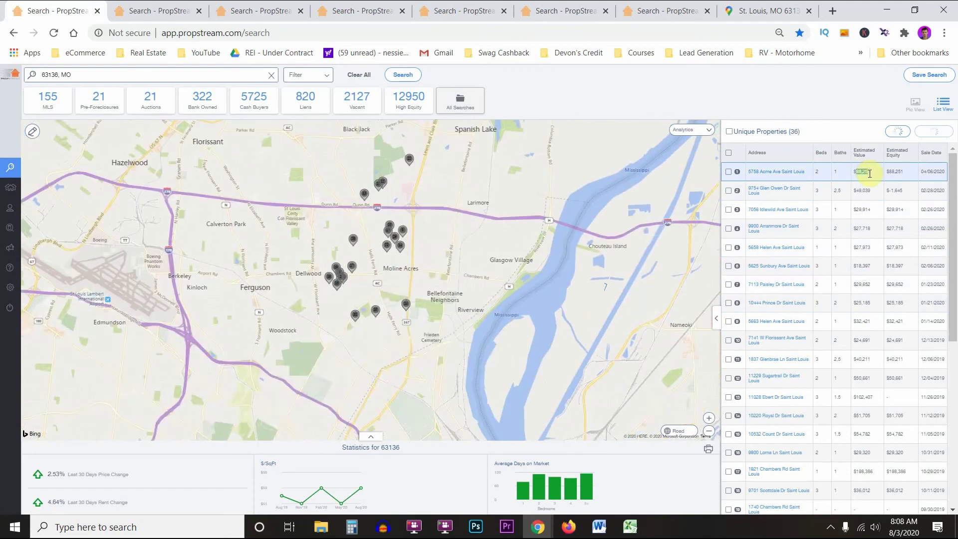
pyautogui.doubleClick(859, 190)
pyautogui.doubleClick(872, 211)
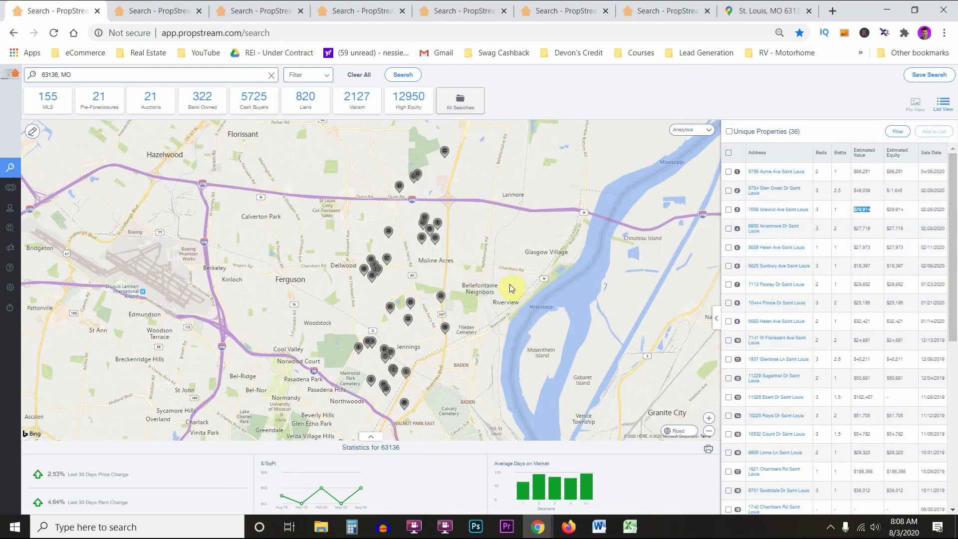
pyautogui.scroll(-1, 510, 283)
pyautogui.moveTo(539, 288); pyautogui.dragTo(472, 290)
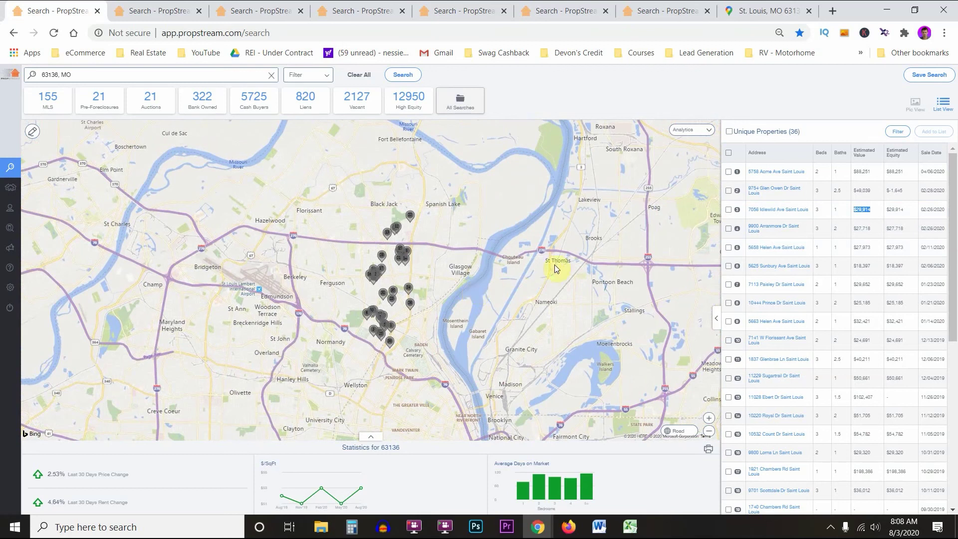
pyautogui.click(858, 171)
pyautogui.moveTo(857, 172); pyautogui.dragTo(872, 171)
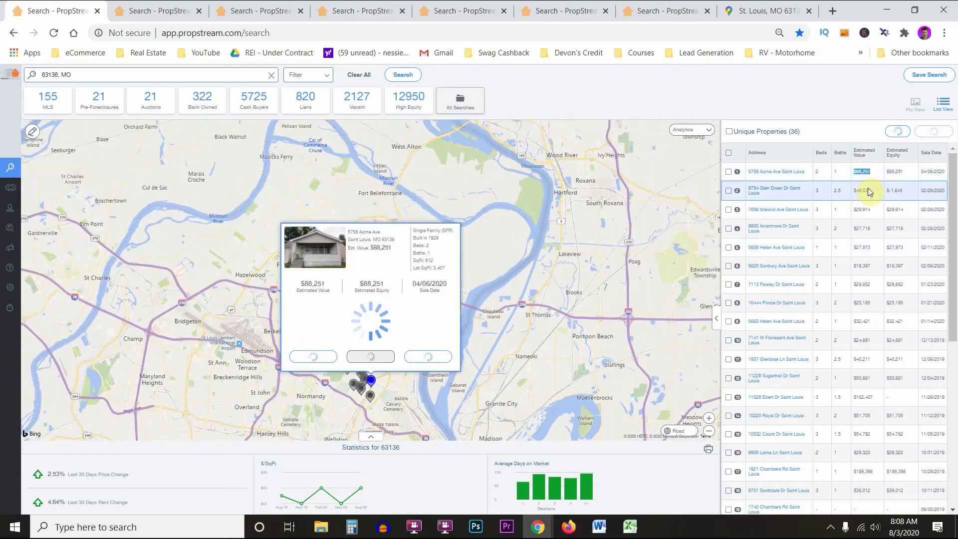
pyautogui.moveTo(787, 131); pyautogui.dragTo(800, 131)
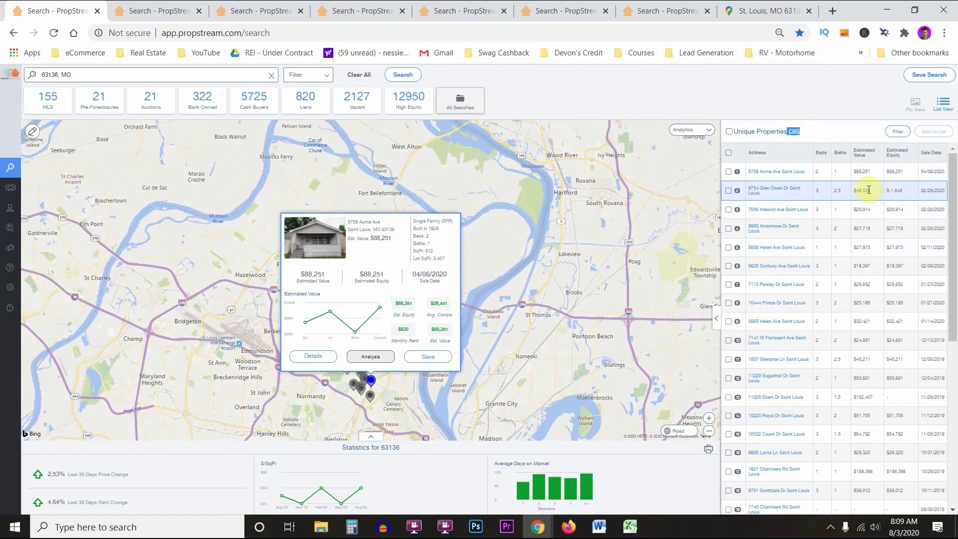
pyautogui.click(826, 129)
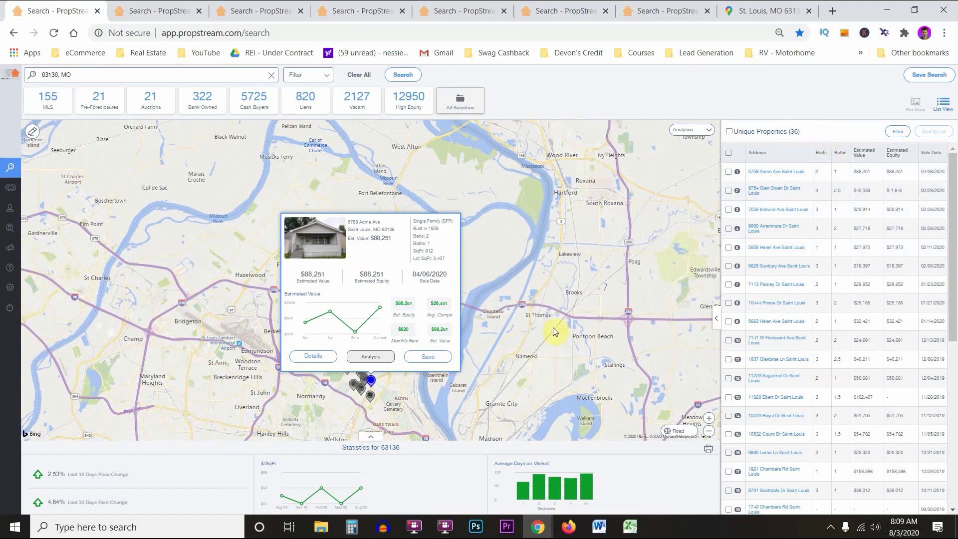
pyautogui.click(491, 313)
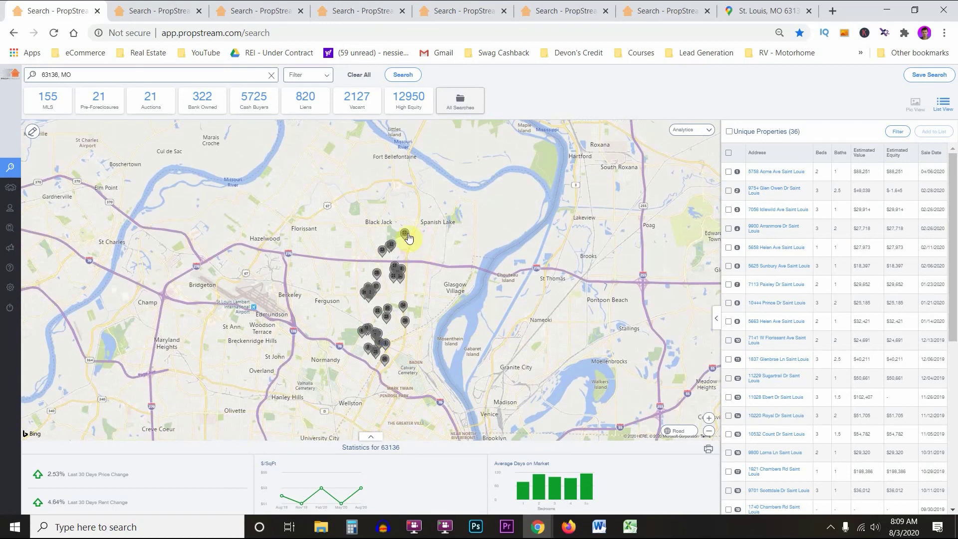
# Step: Zoom the map out and centre it on the continental United States
pyautogui.scroll(-10, 210, 290)
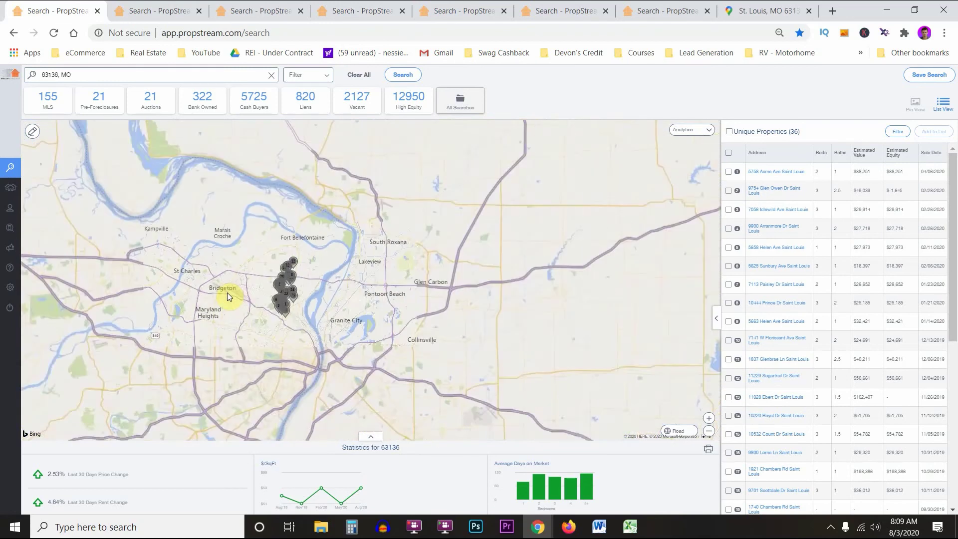
pyautogui.moveTo(185, 282); pyautogui.dragTo(452, 342)
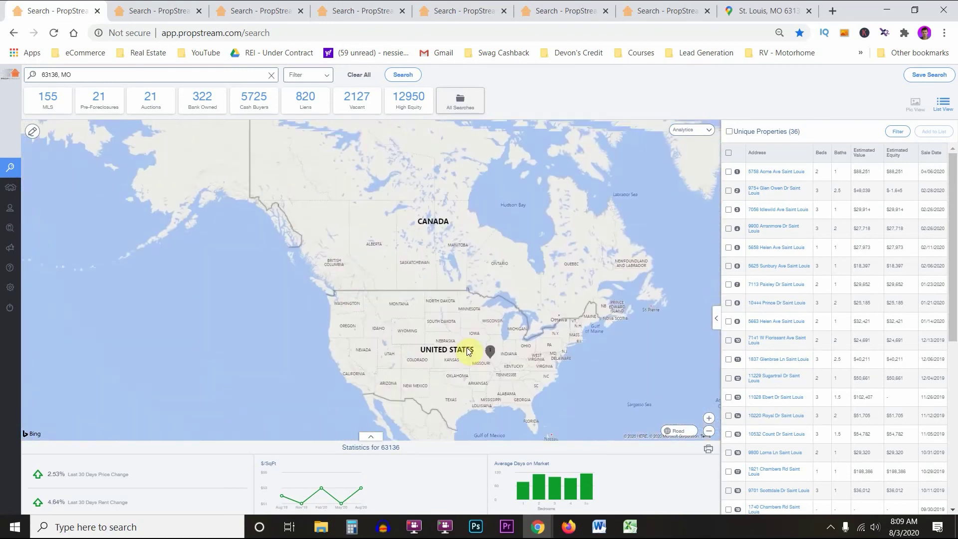
pyautogui.scroll(1, 366, 297)
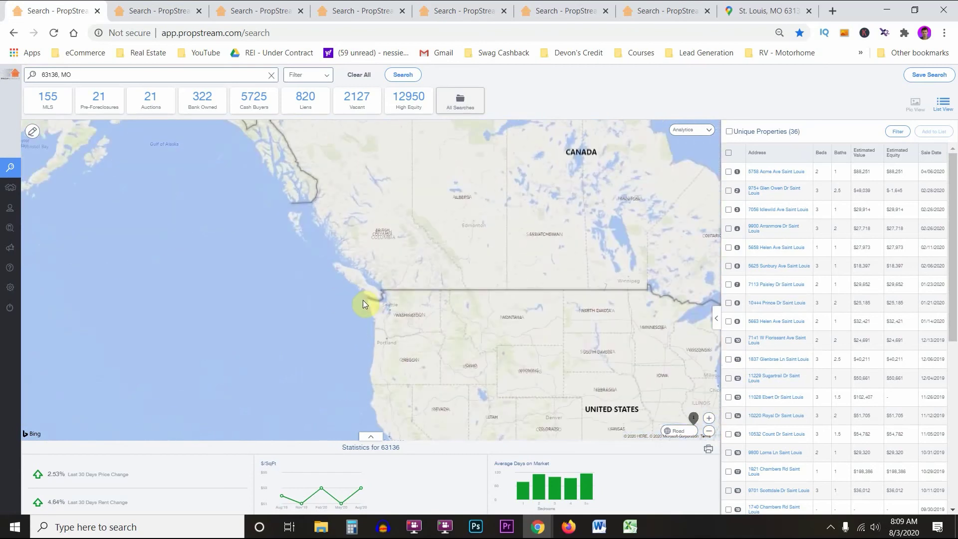
pyautogui.scroll(3, 319, 243)
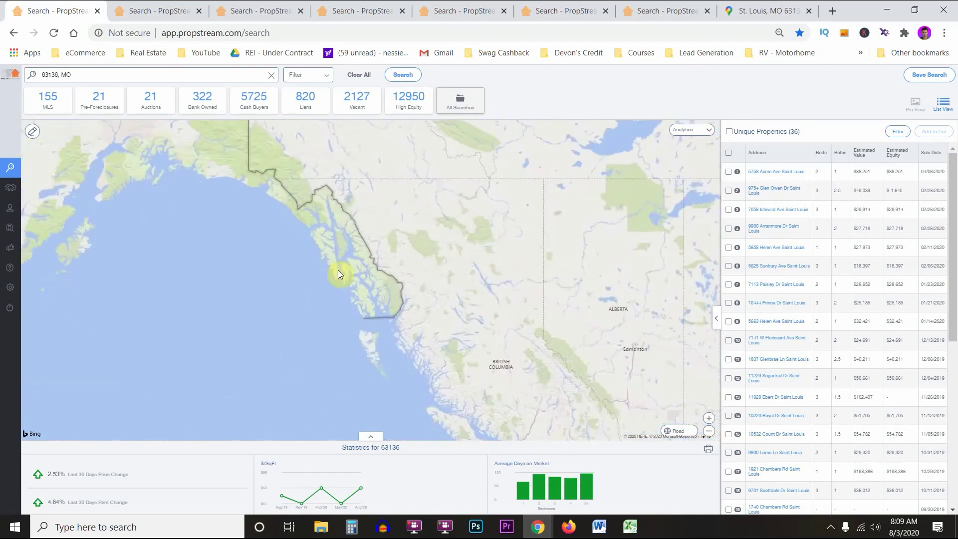
pyautogui.scroll(2, 392, 274)
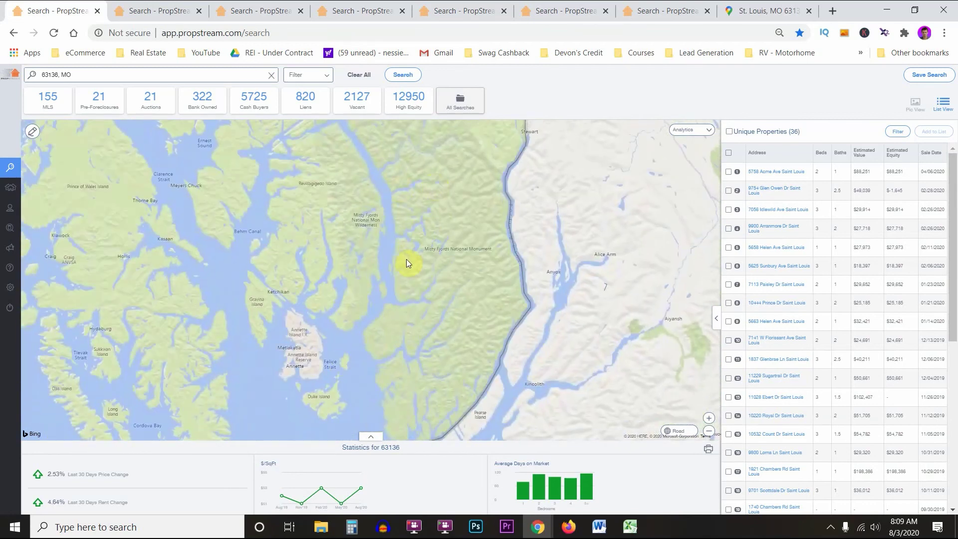
pyautogui.scroll(-6, 406, 259)
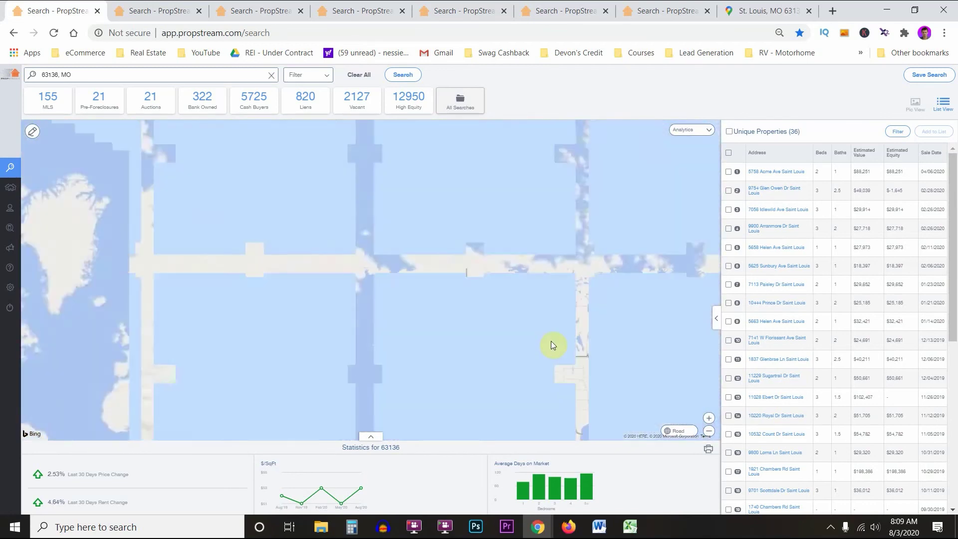
pyautogui.scroll(3, 457, 267)
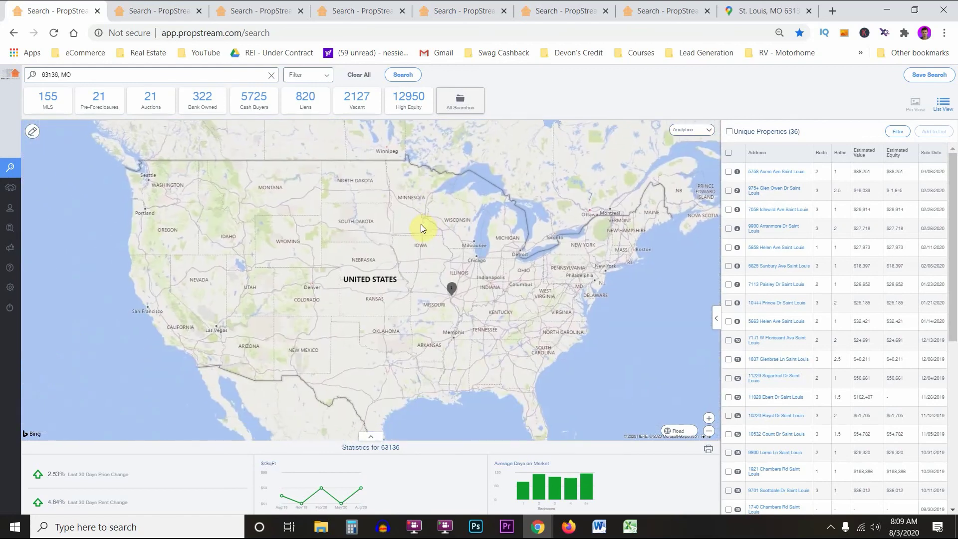
pyautogui.scroll(-1, 421, 228)
pyautogui.scroll(1, 421, 228)
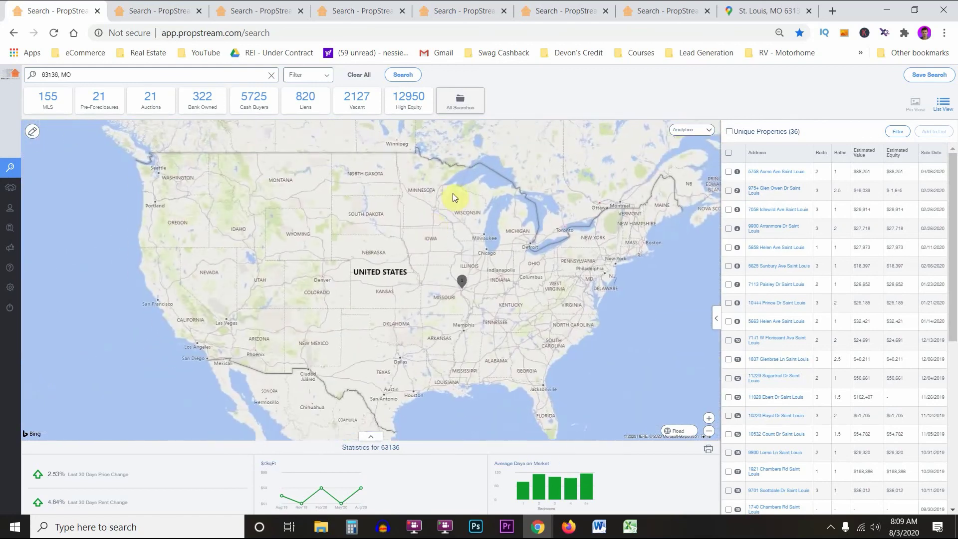
pyautogui.scroll(-1, 453, 197)
pyautogui.scroll(1, 457, 214)
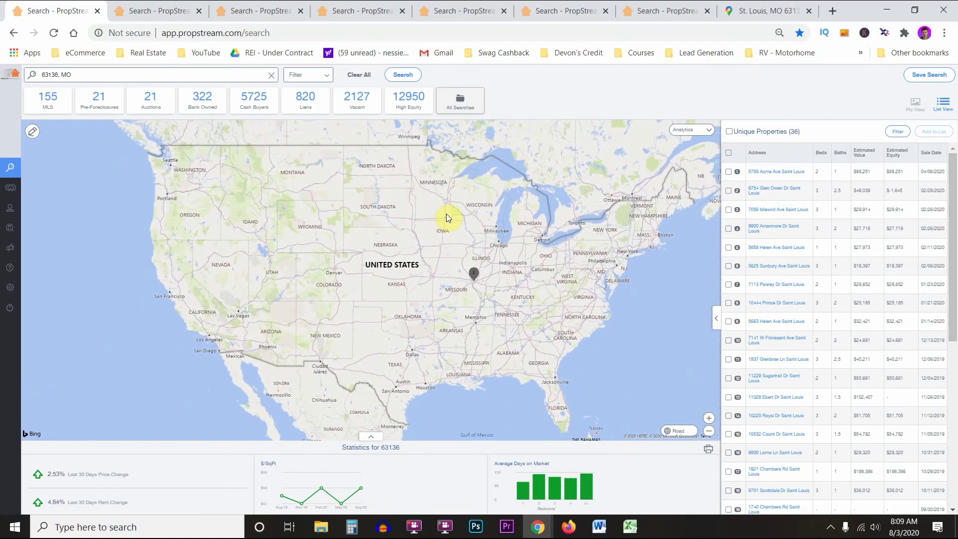